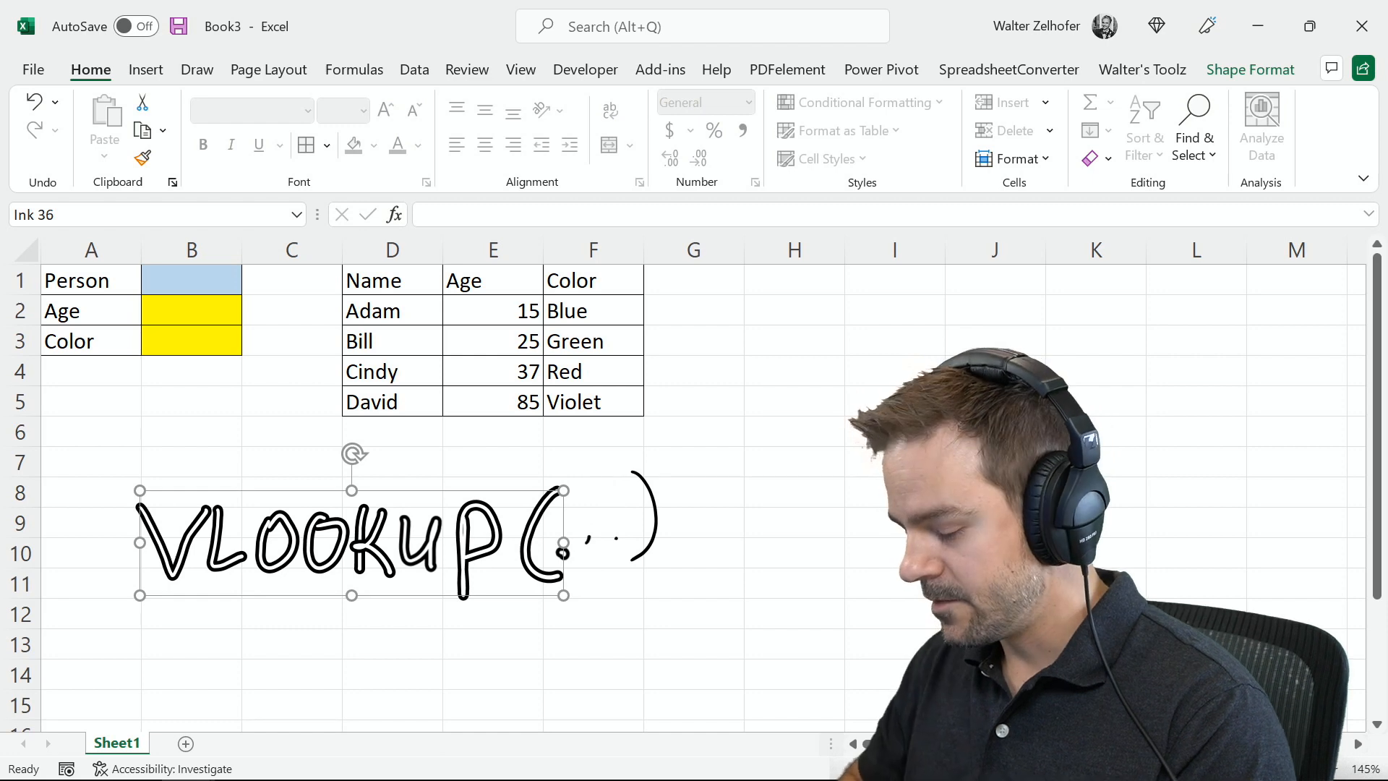
- Delete the handwritten VLOOKUP ink drawings from the area below the tables
{"action": "key", "text": "Delete"}
{"action": "left_click_drag", "start_coordinate": [657, 521], "coordinate": [581, 546]}
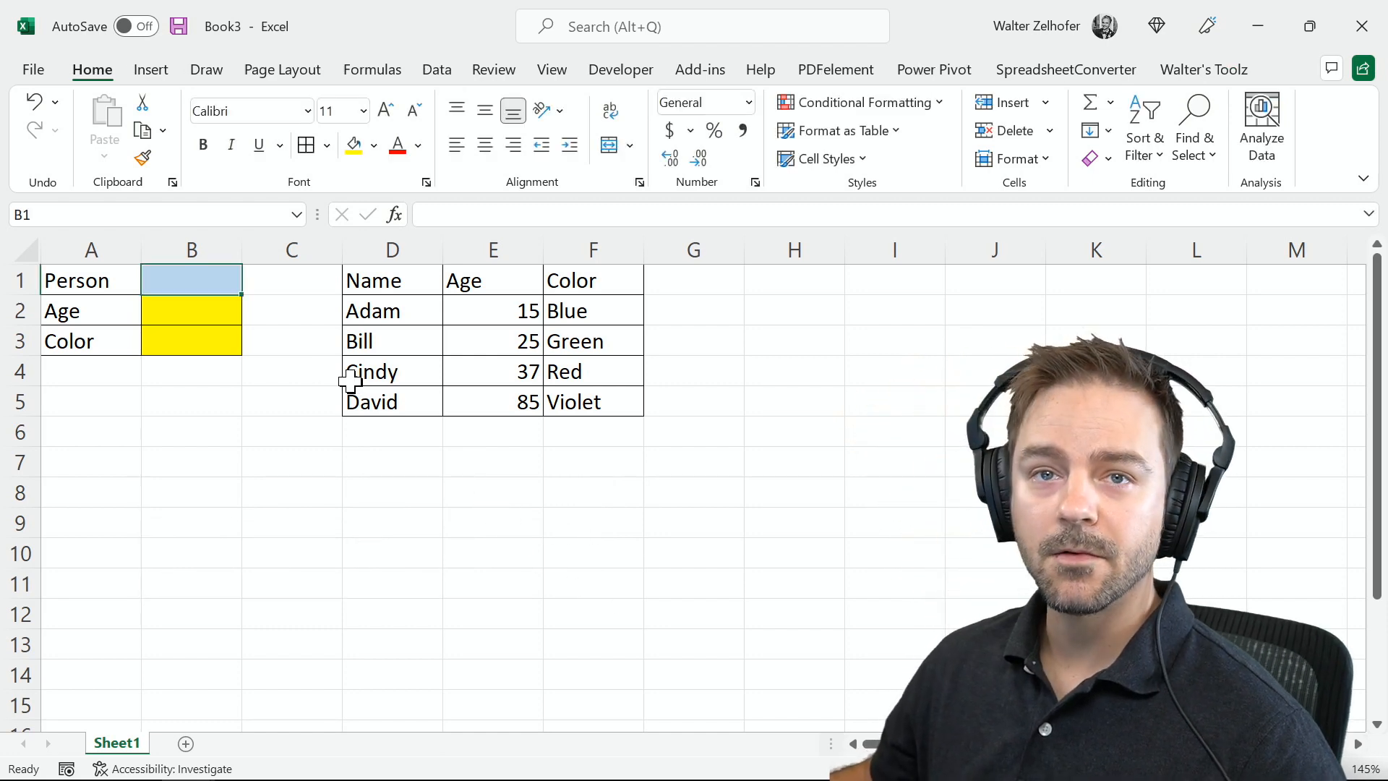
{"action": "left_click", "coordinate": [160, 275]}
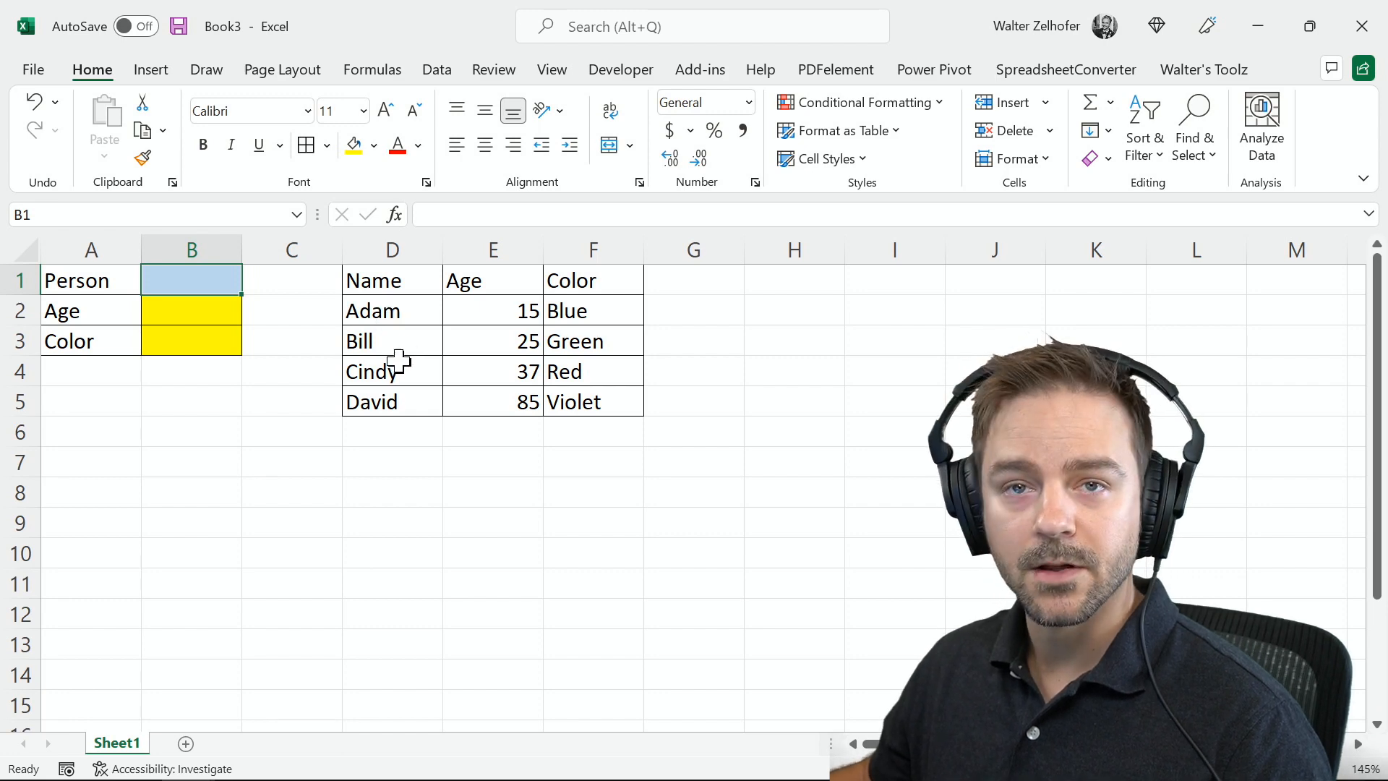
{"action": "left_click", "coordinate": [188, 313]}
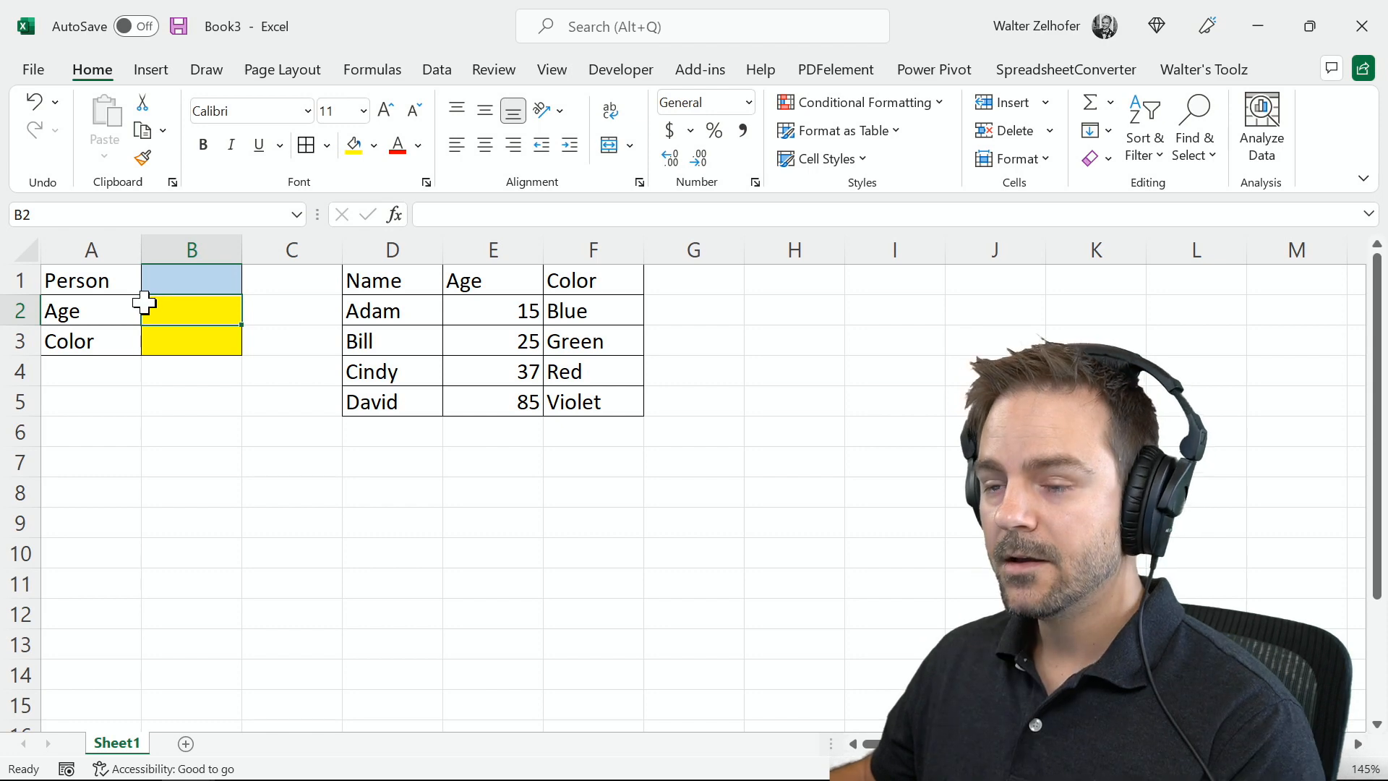
{"action": "left_click", "coordinate": [208, 346]}
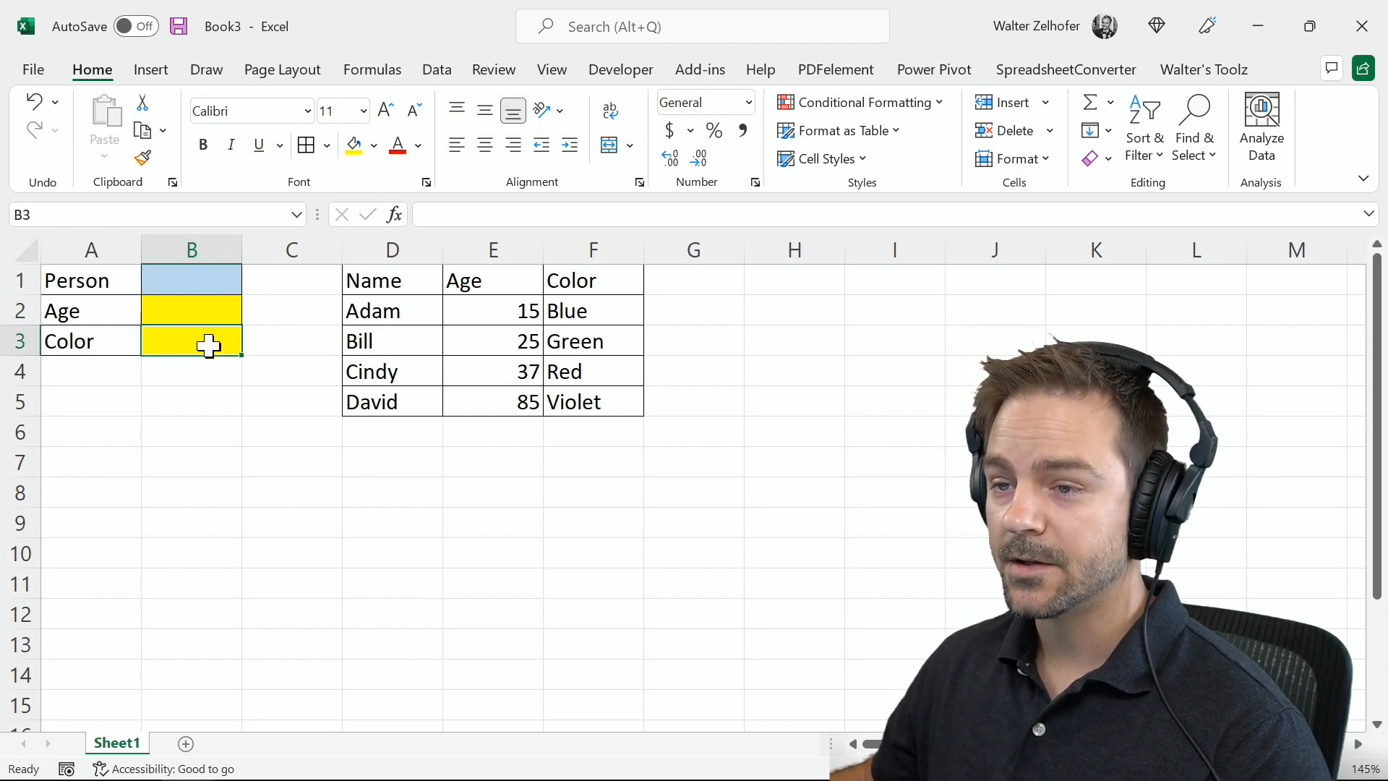
- Add list data validation with an in-cell dropdown to cell B1, using the names in D2:D5 as the source
{"action": "left_click", "coordinate": [195, 279]}
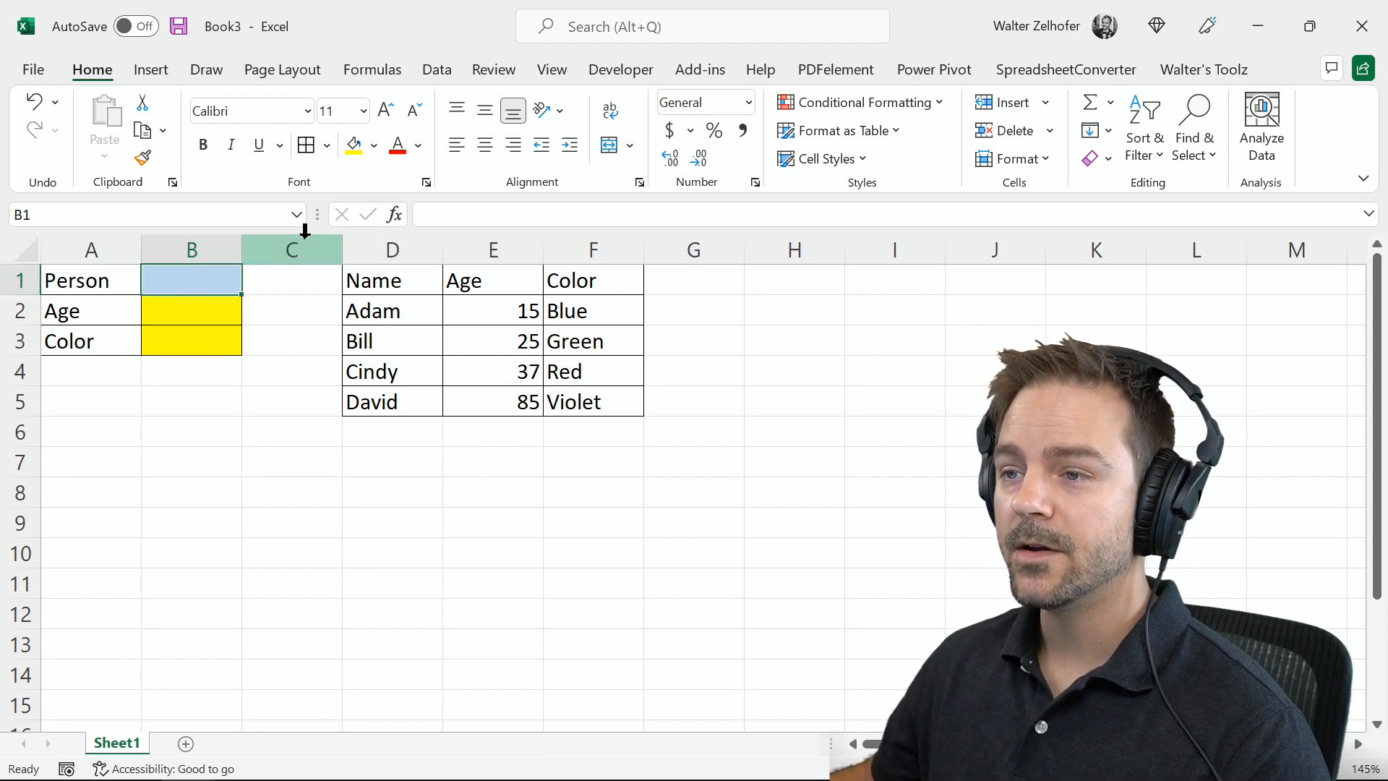
{"action": "left_click", "coordinate": [438, 72]}
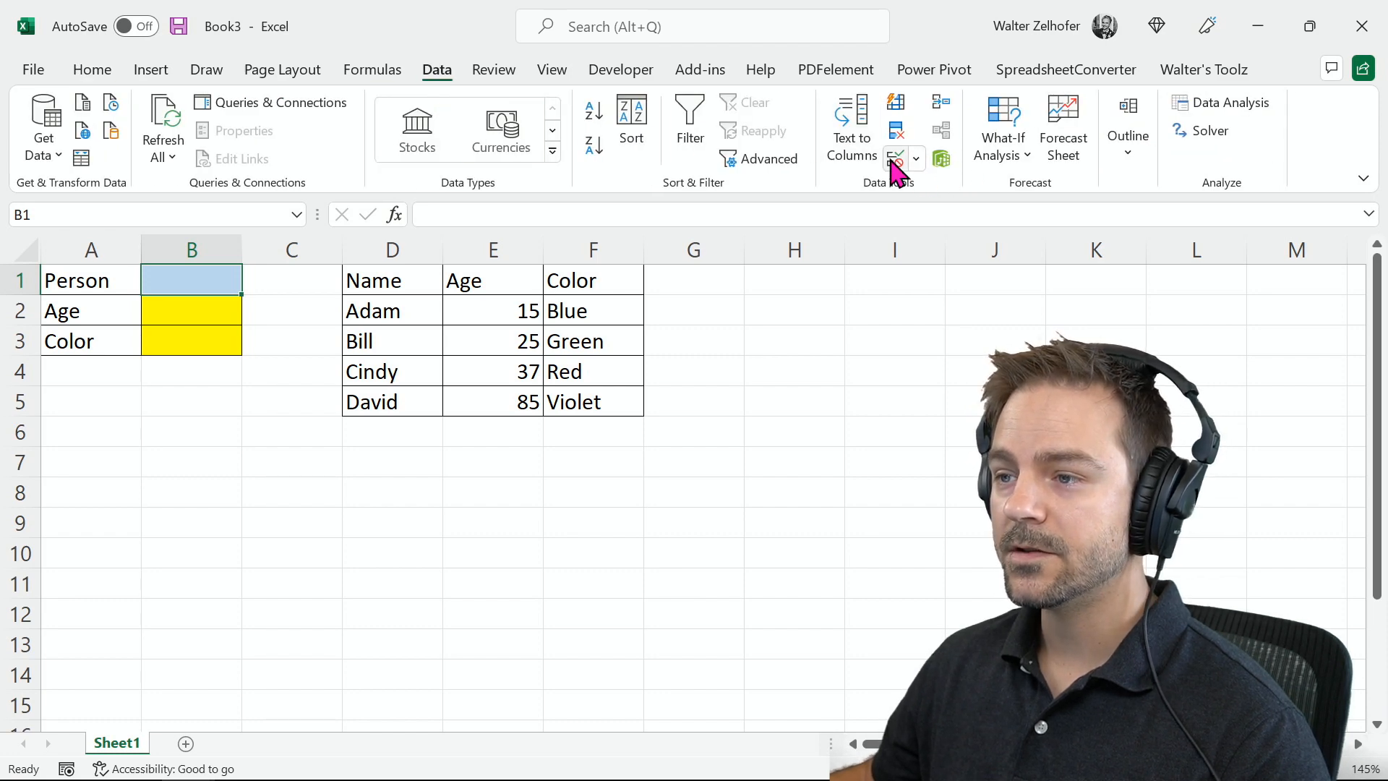
{"action": "left_click", "coordinate": [915, 159]}
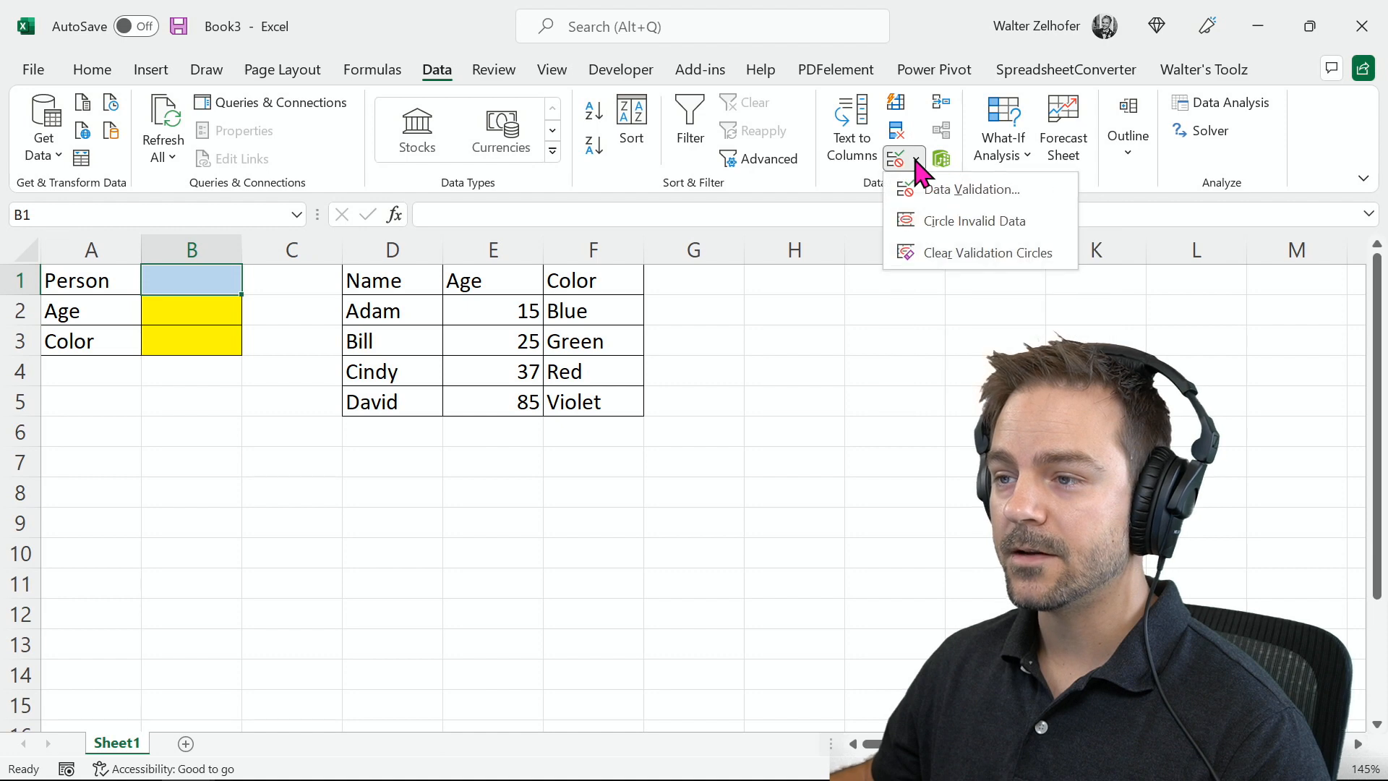
{"action": "left_click", "coordinate": [905, 190]}
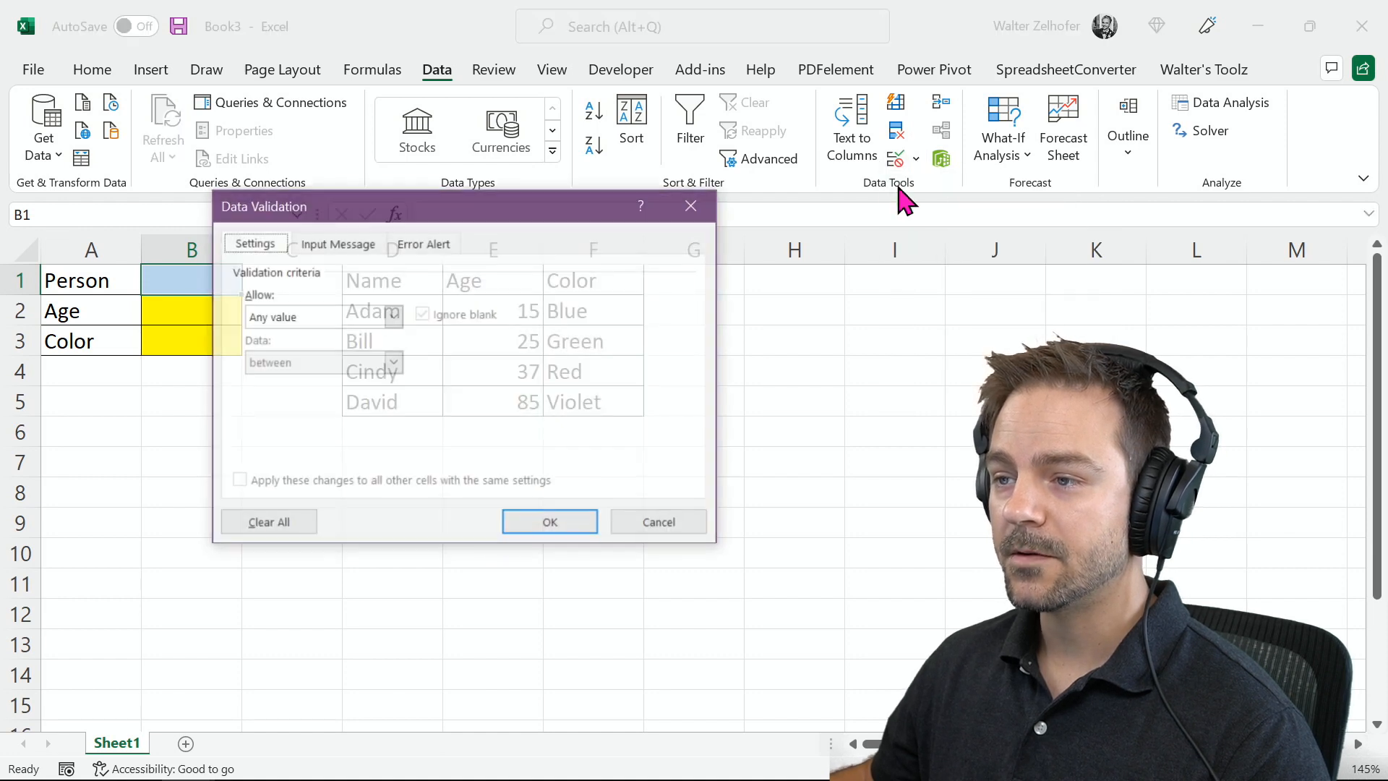
{"action": "left_click_drag", "start_coordinate": [455, 214], "coordinate": [463, 188]}
{"action": "left_click", "coordinate": [352, 288]}
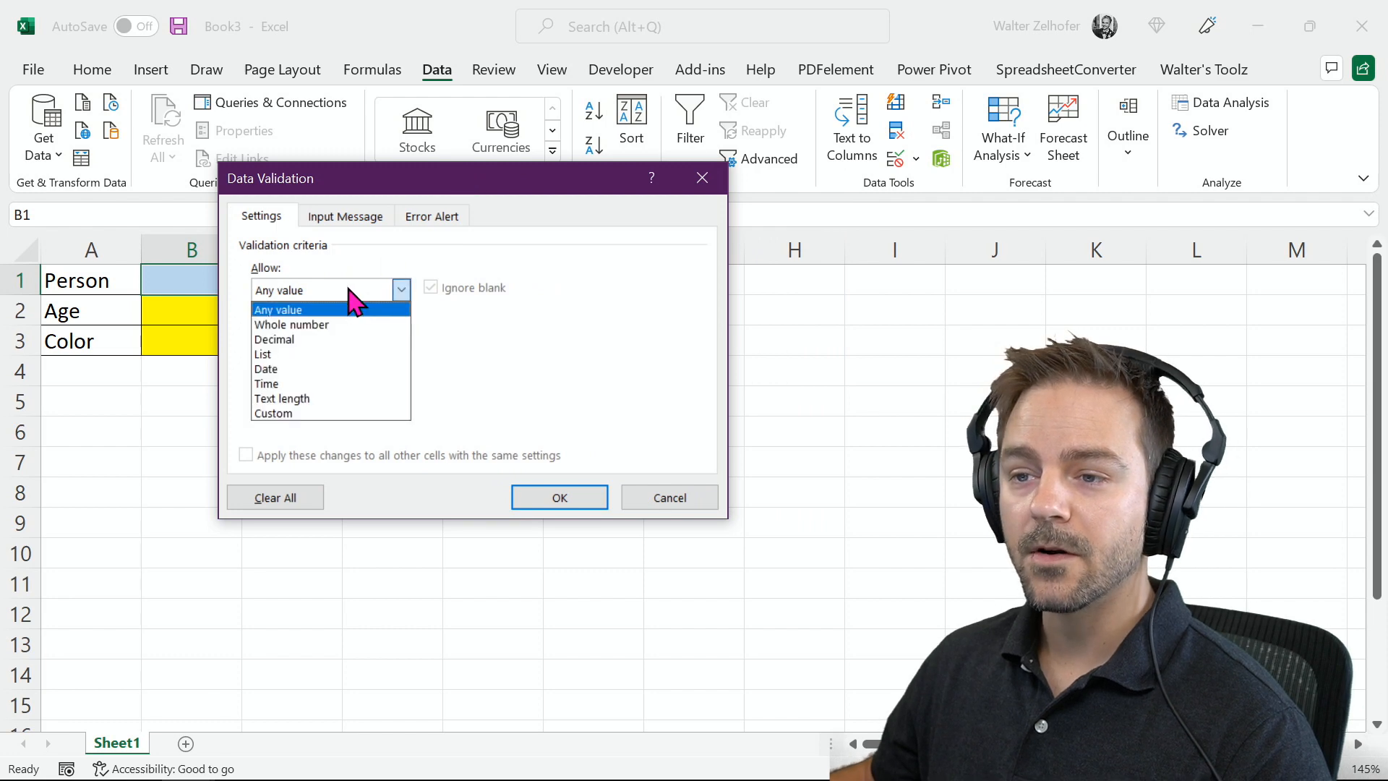
{"action": "left_click", "coordinate": [276, 354]}
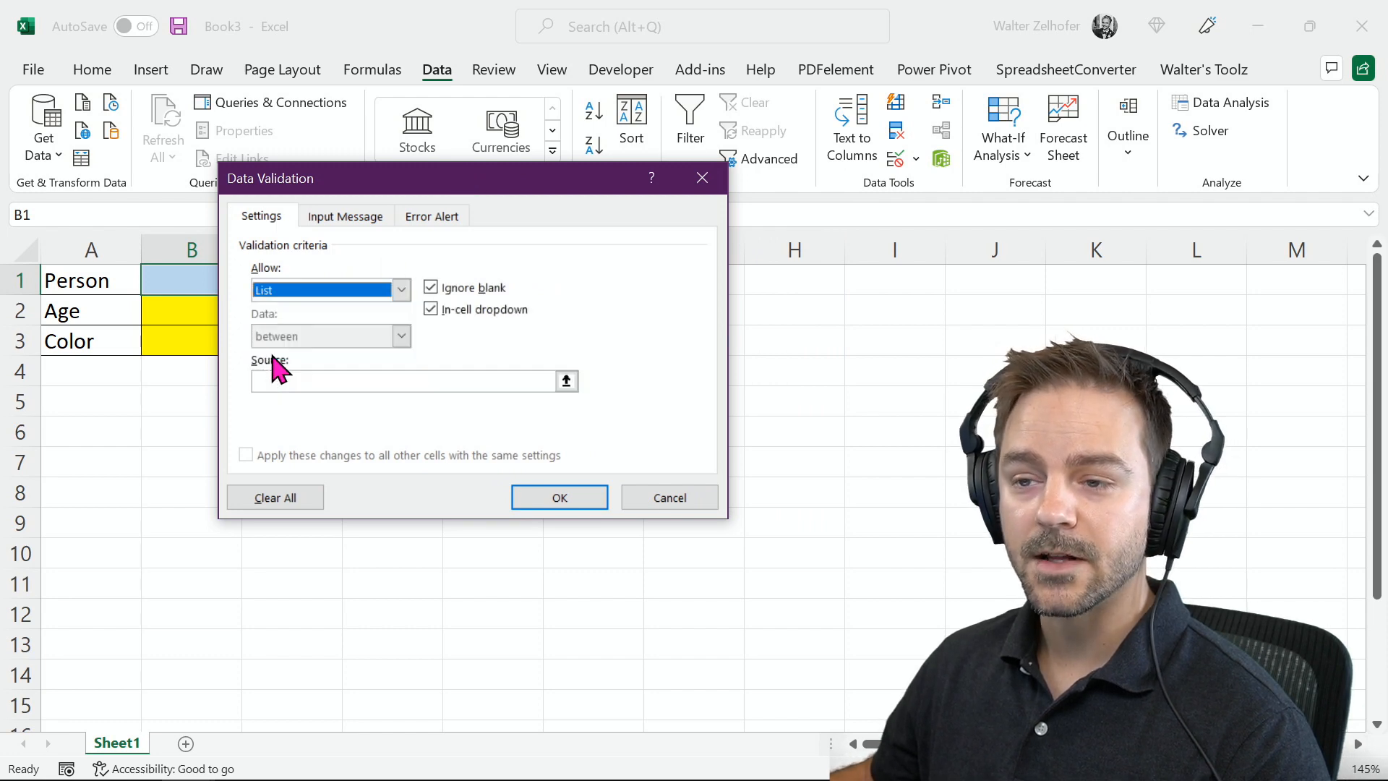
{"action": "left_click", "coordinate": [566, 380]}
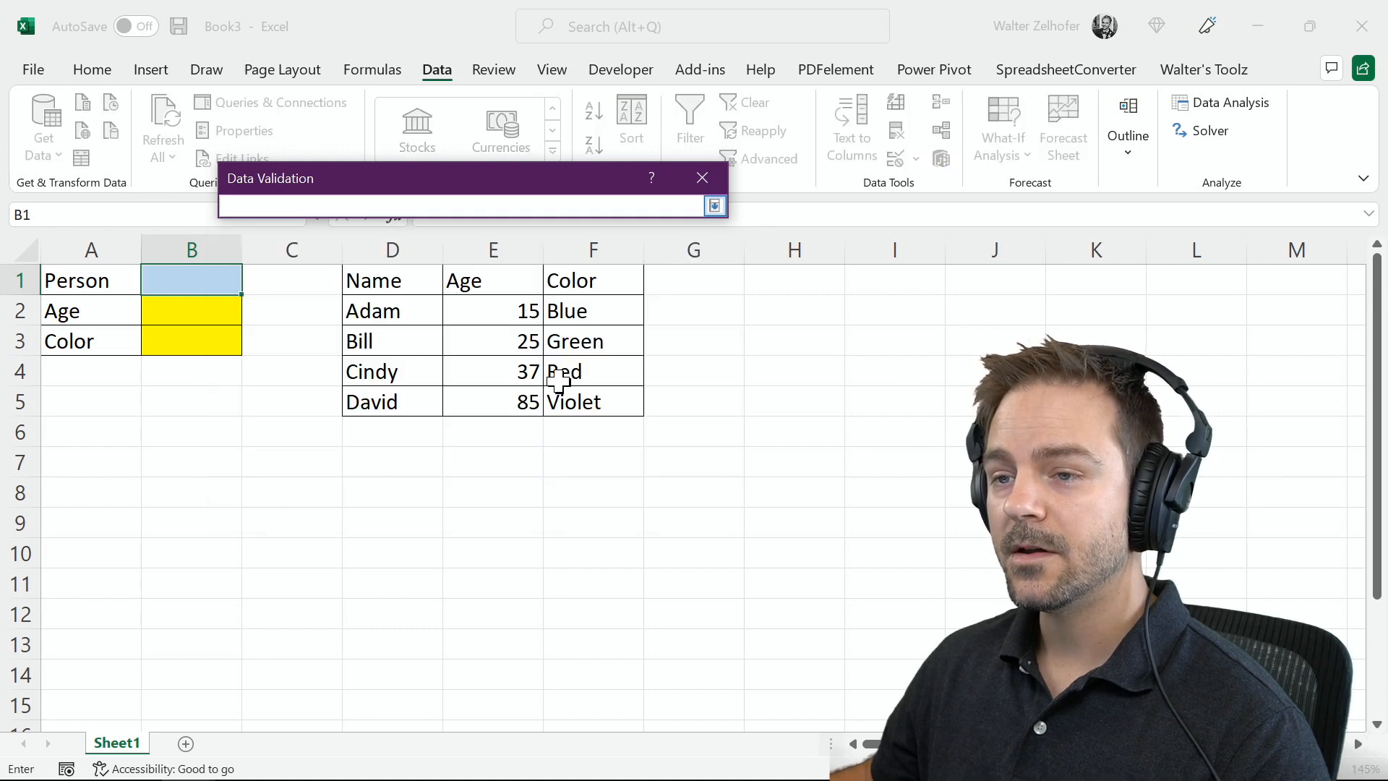
{"action": "left_click_drag", "start_coordinate": [420, 303], "coordinate": [412, 402]}
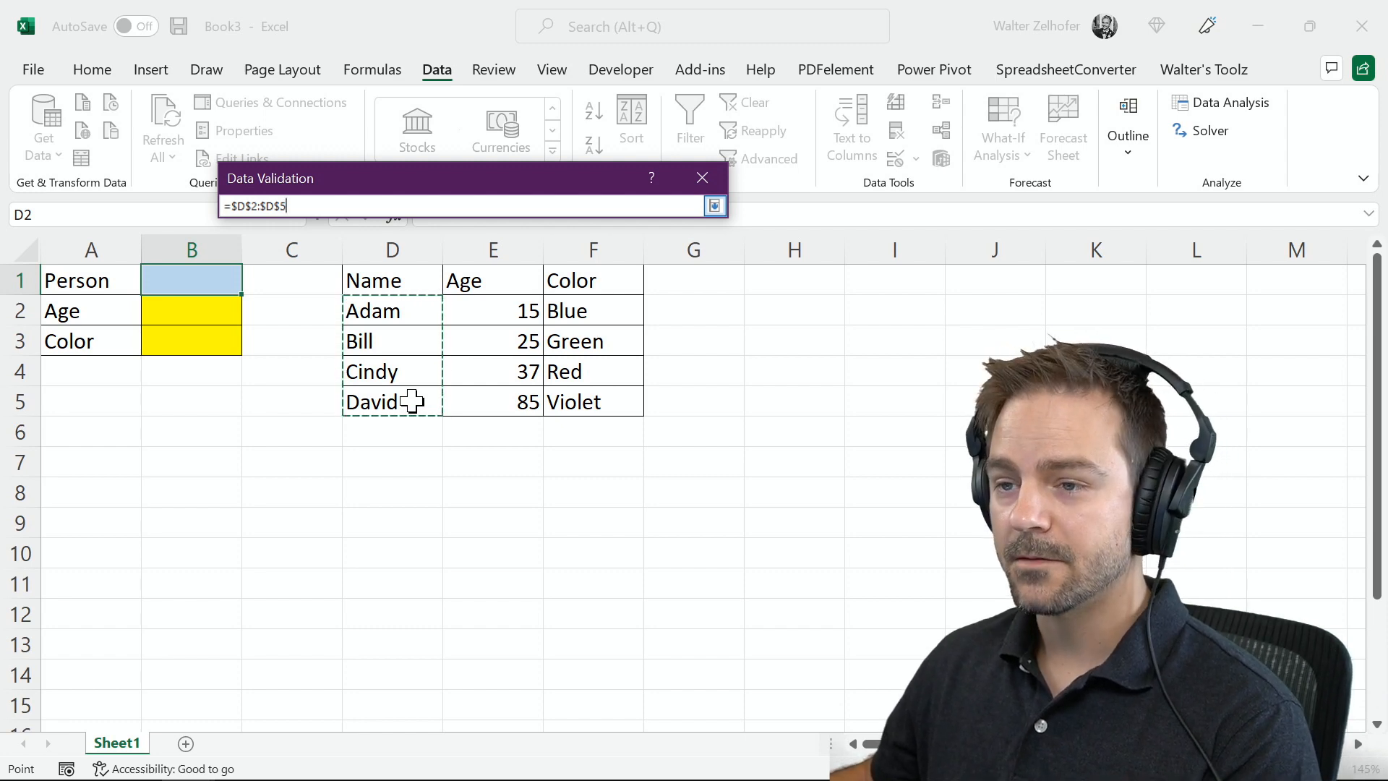
{"action": "key", "text": "Return"}
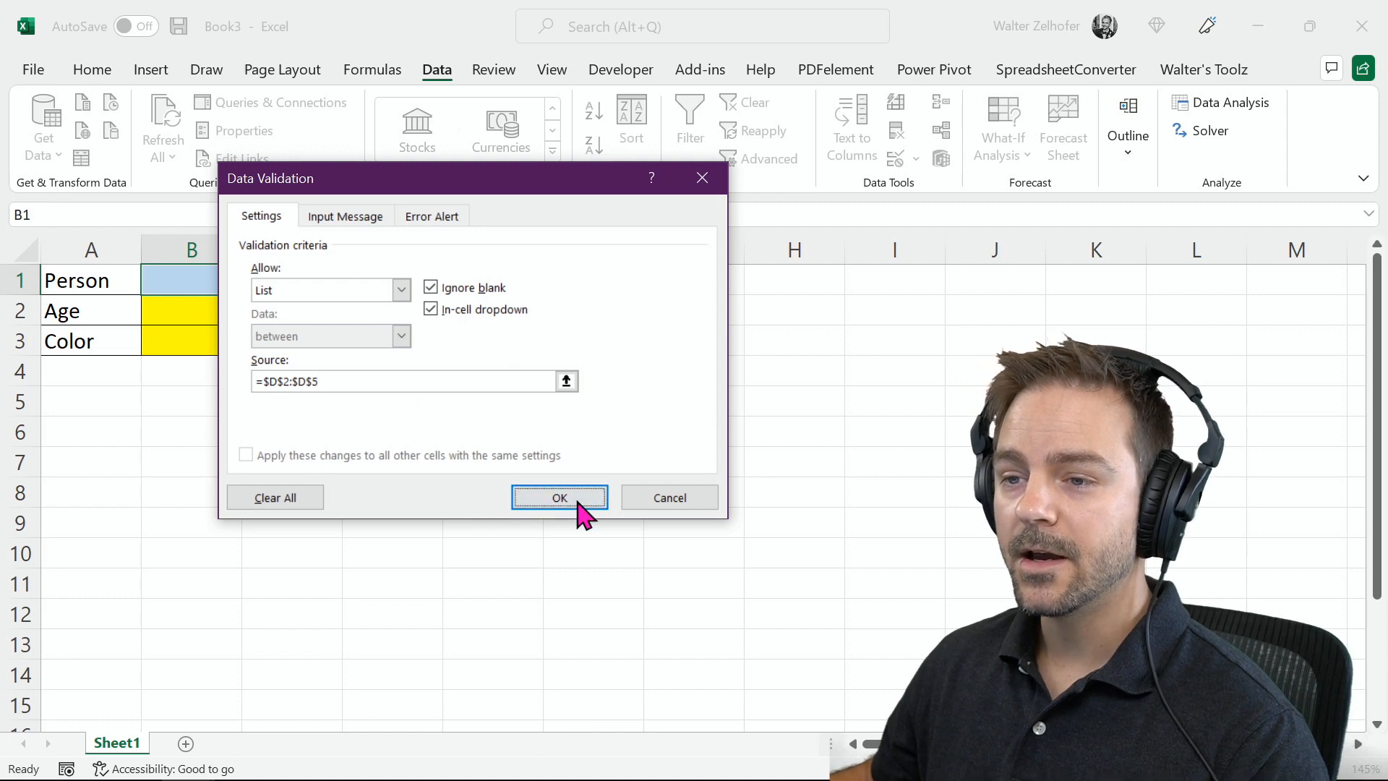
{"action": "left_click", "coordinate": [581, 505]}
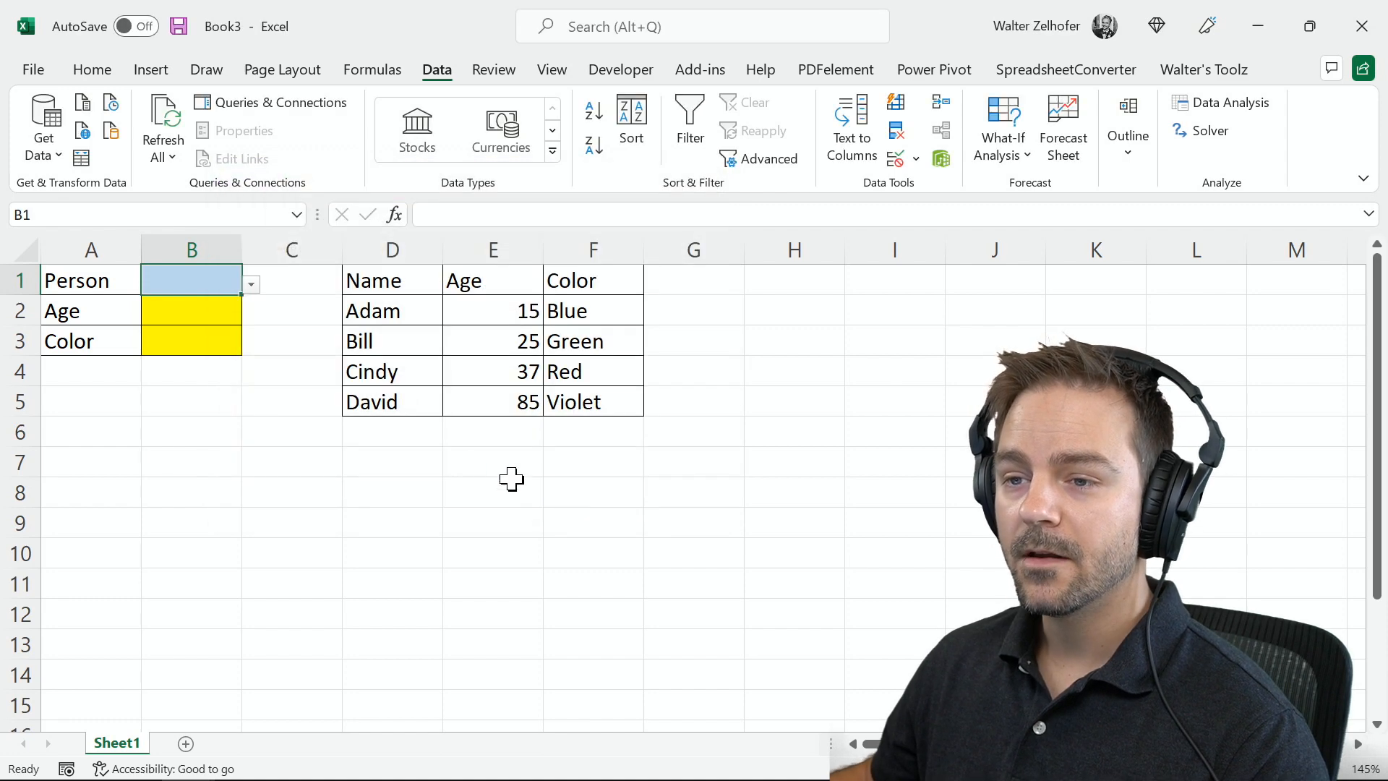
- Choose the second listed name from the dropdown in the Person cell B1
{"action": "left_click", "coordinate": [251, 285]}
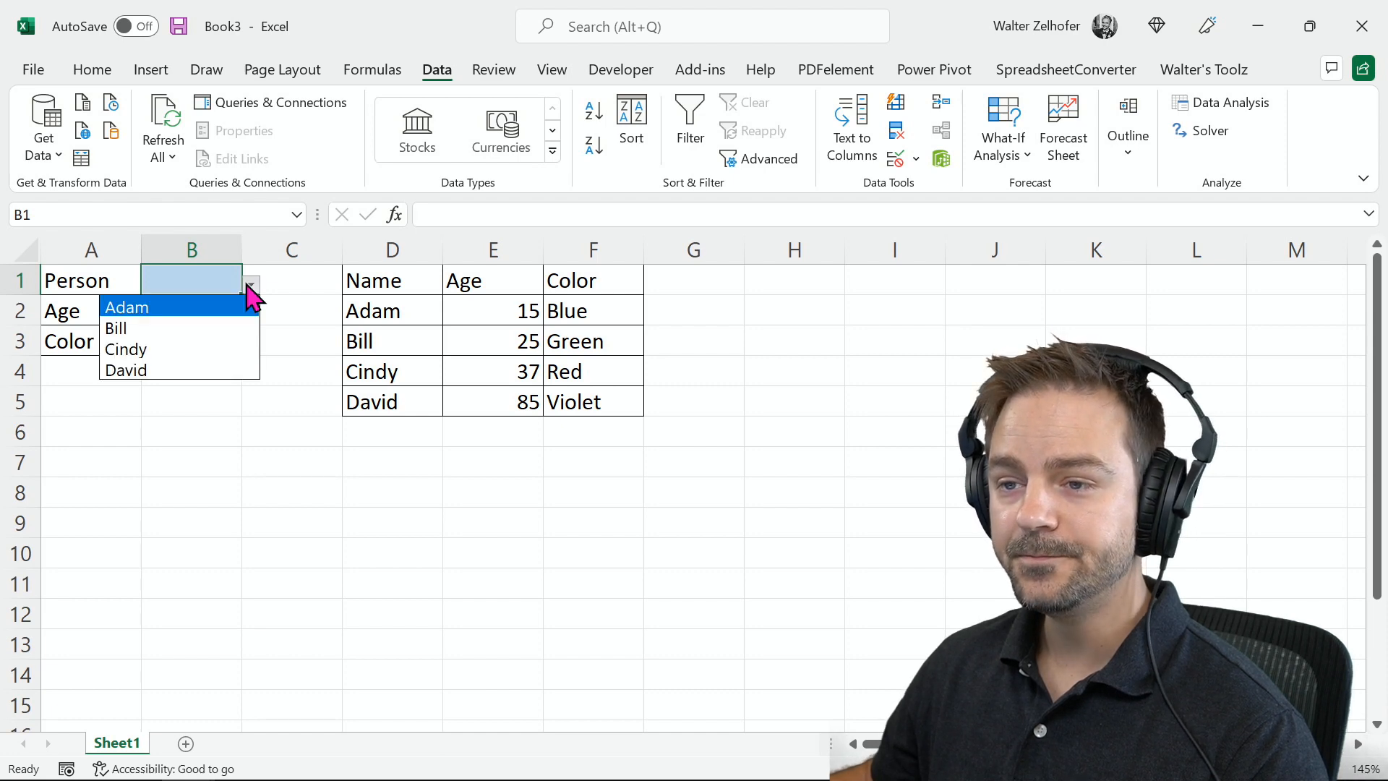
{"action": "left_click", "coordinate": [137, 332]}
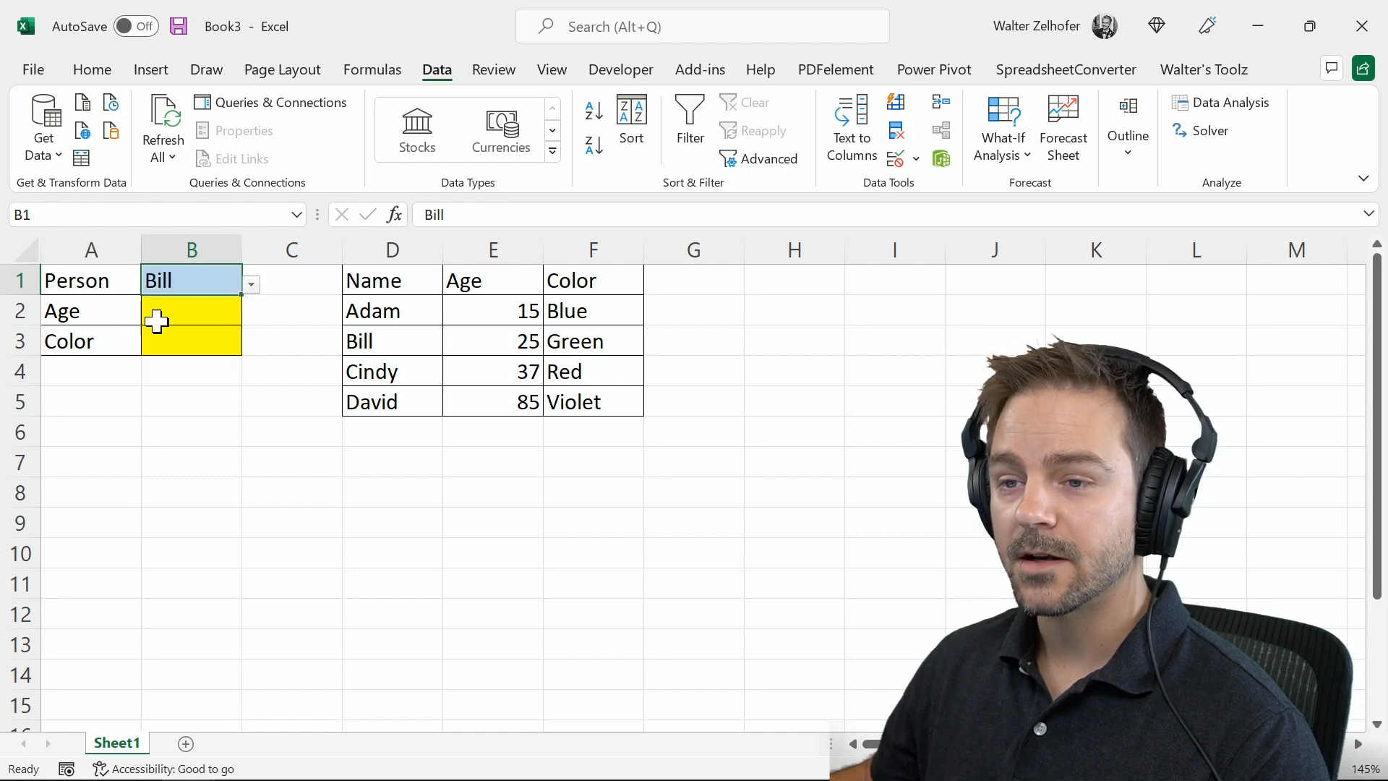
{"action": "left_click", "coordinate": [160, 321]}
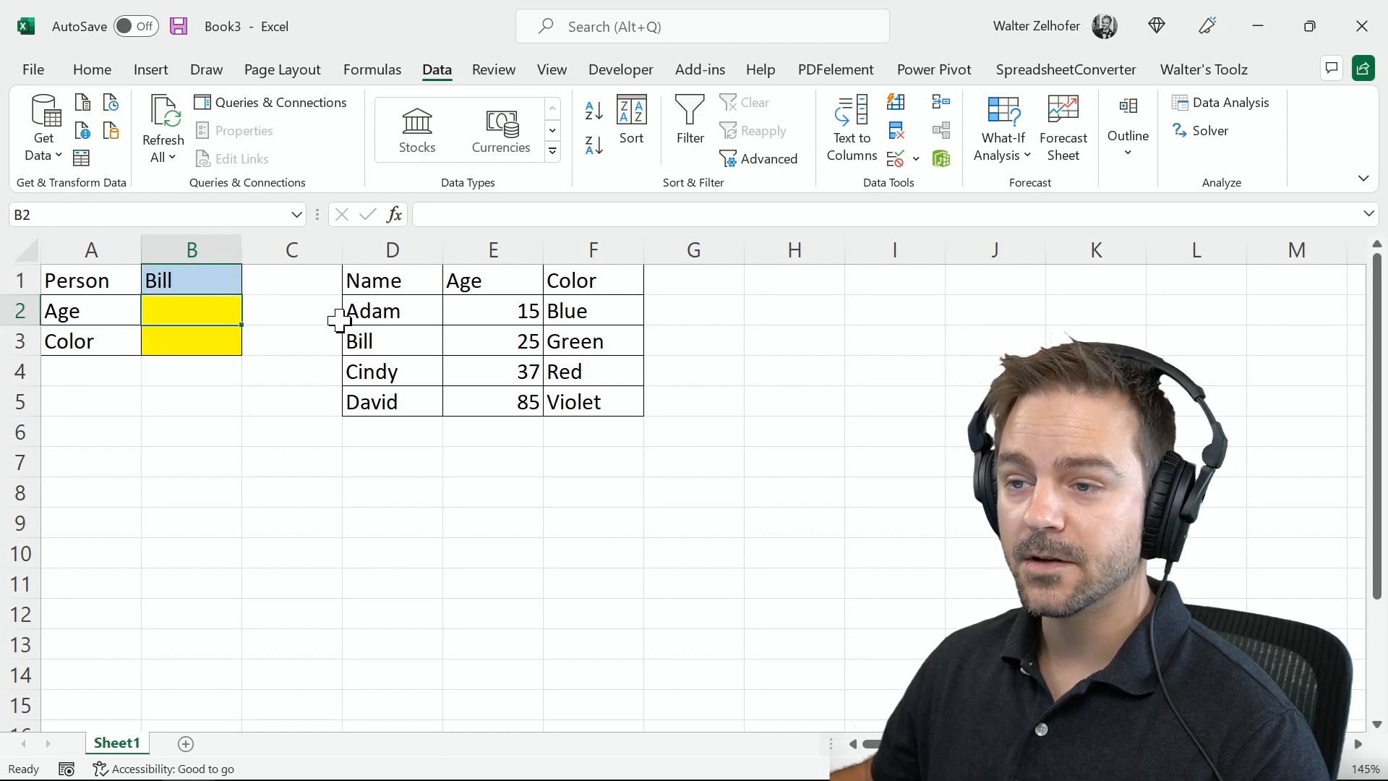
{"action": "left_click", "coordinate": [206, 278]}
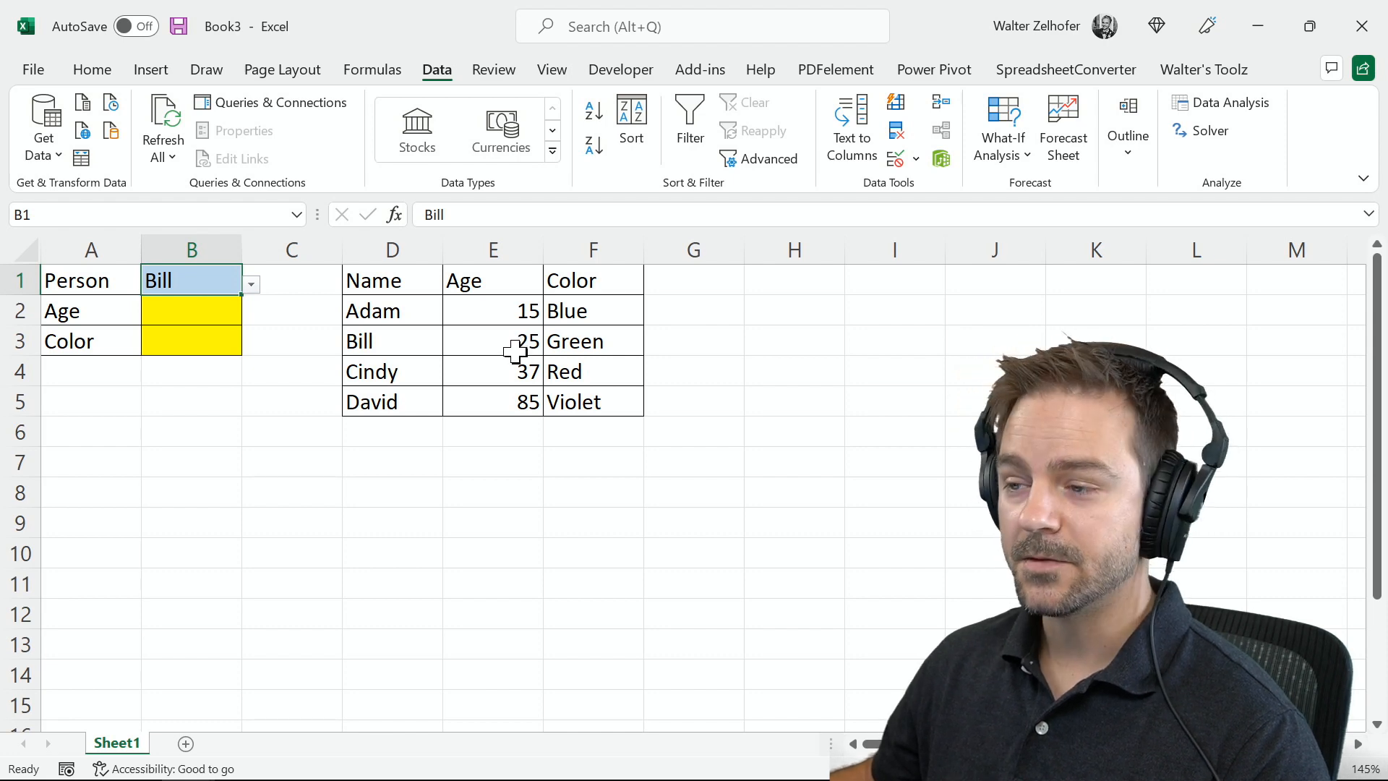
- Enter the formula =VLOOKUP(B1,D2:F5,2,FALSE) in cell B2 to return the selected person's age
{"action": "left_click", "coordinate": [200, 307]}
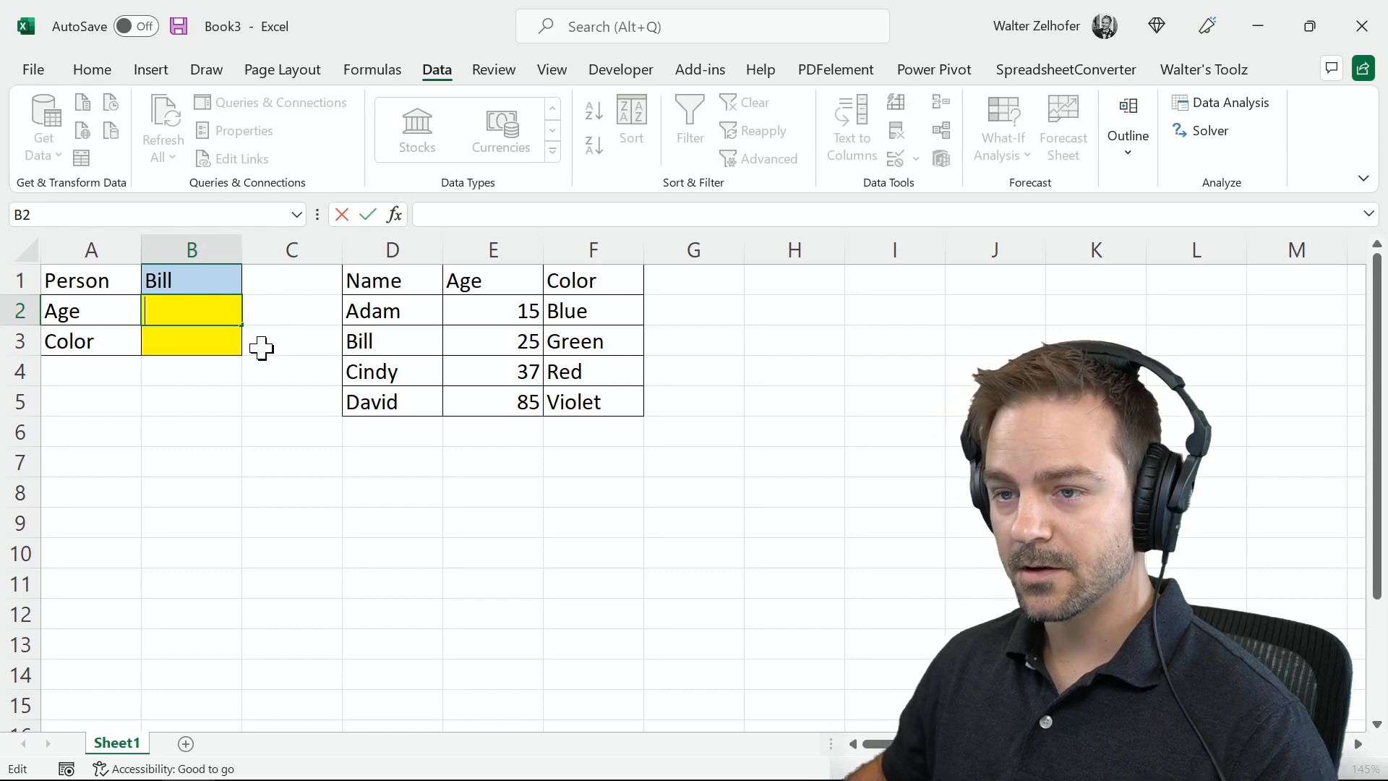
{"action": "type", "text": "=vl"}
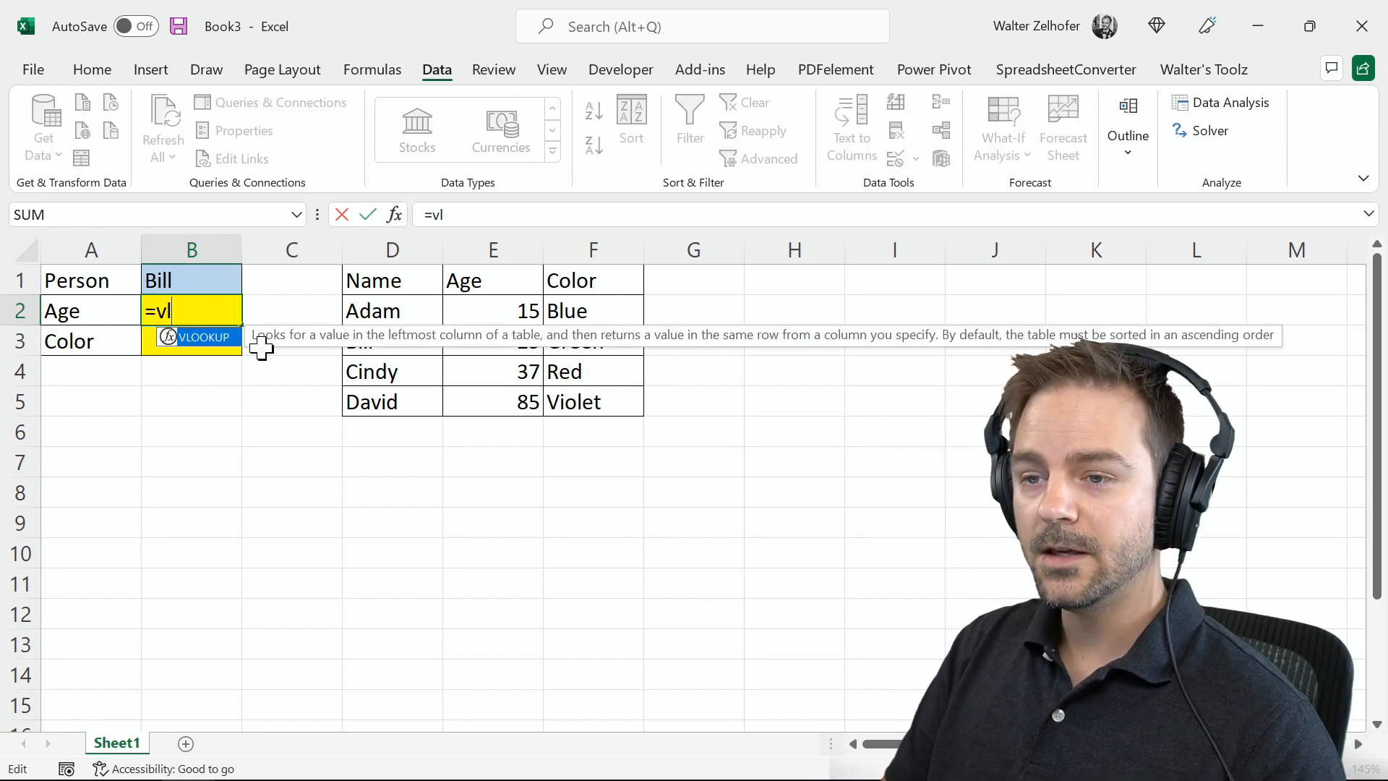
{"action": "type", "text": "ookup("}
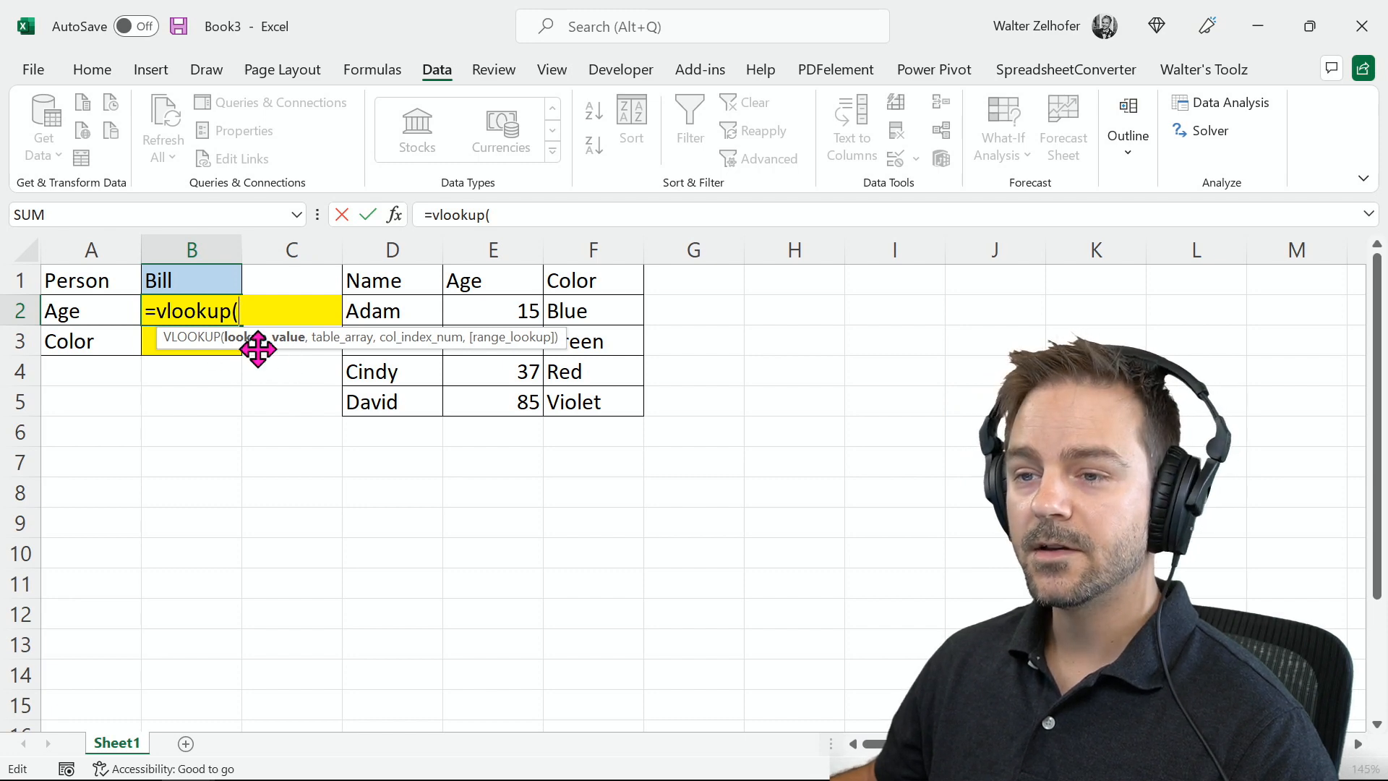
{"action": "left_click_drag", "start_coordinate": [258, 350], "coordinate": [457, 480]}
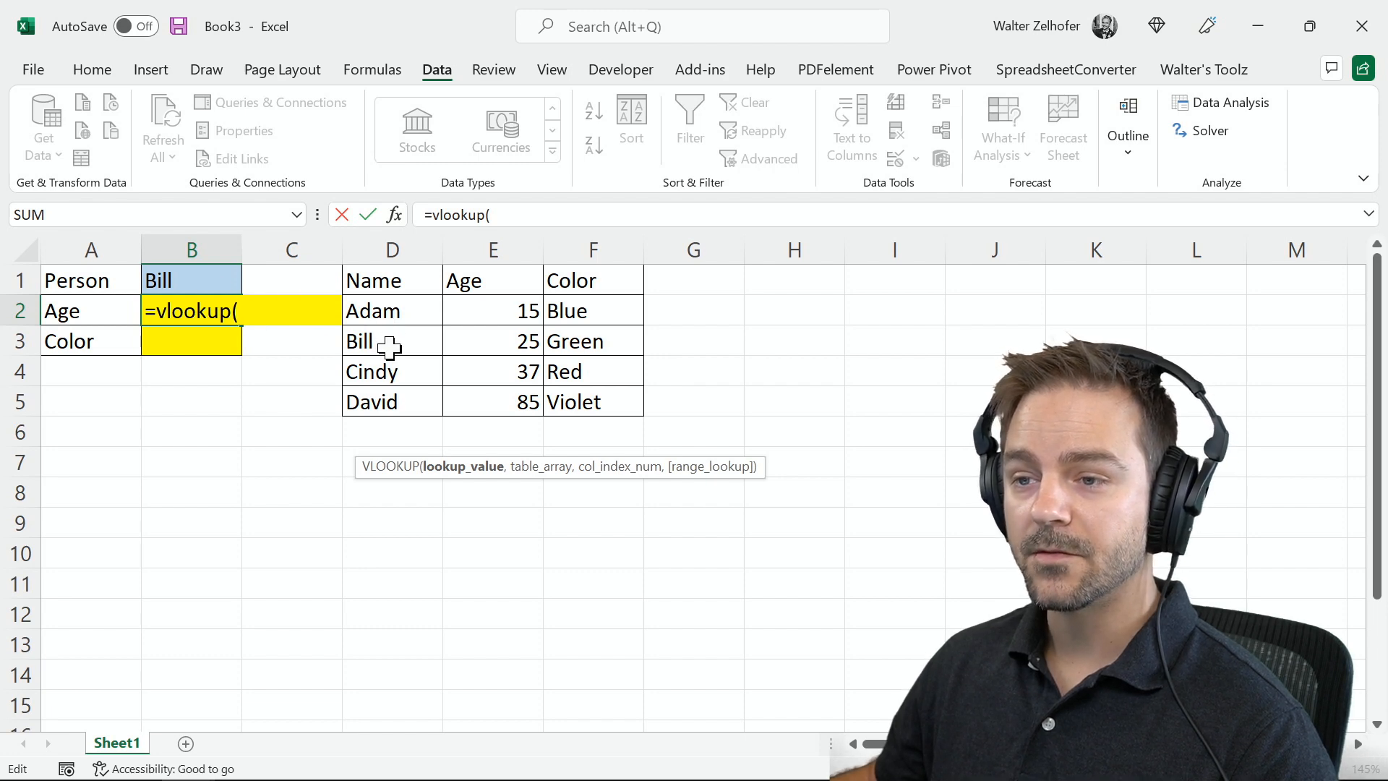
{"action": "left_click", "coordinate": [208, 284]}
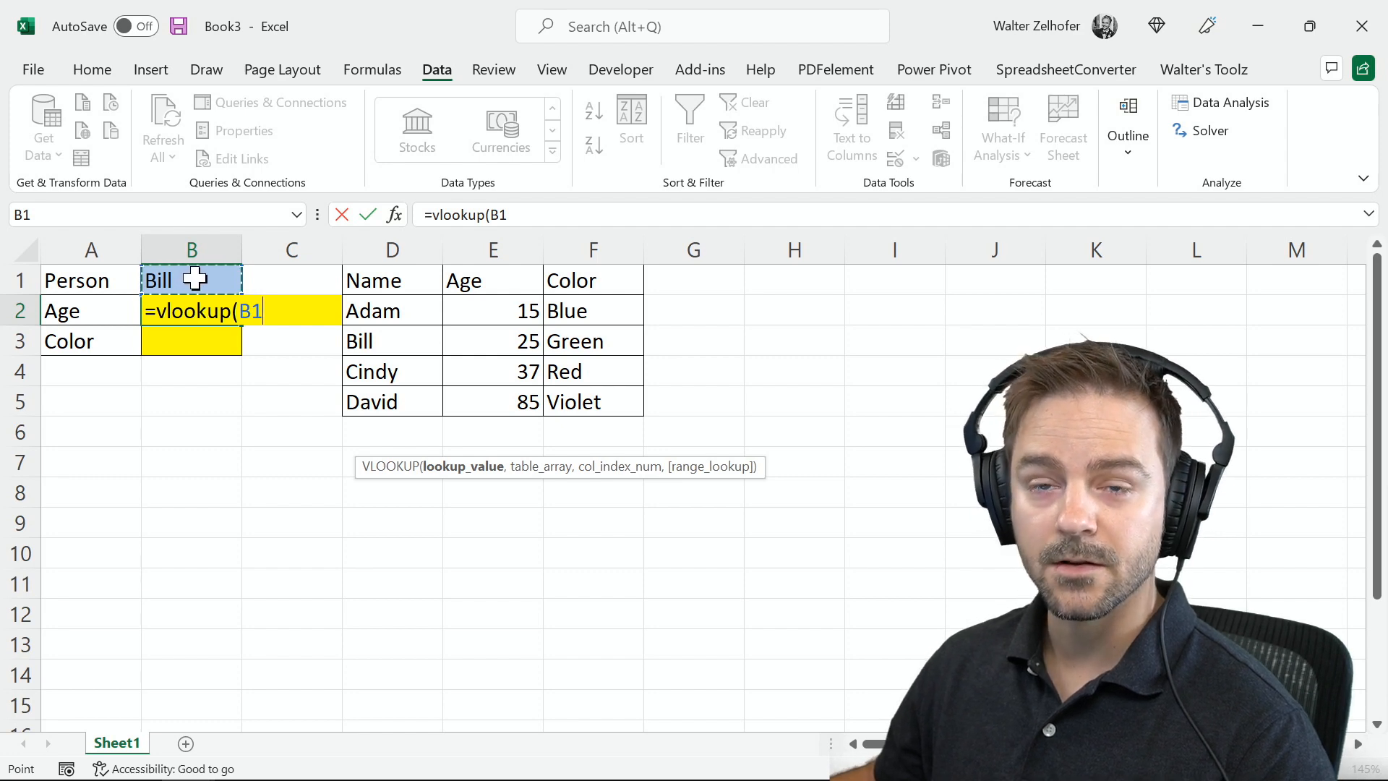
{"action": "type", "text": ","}
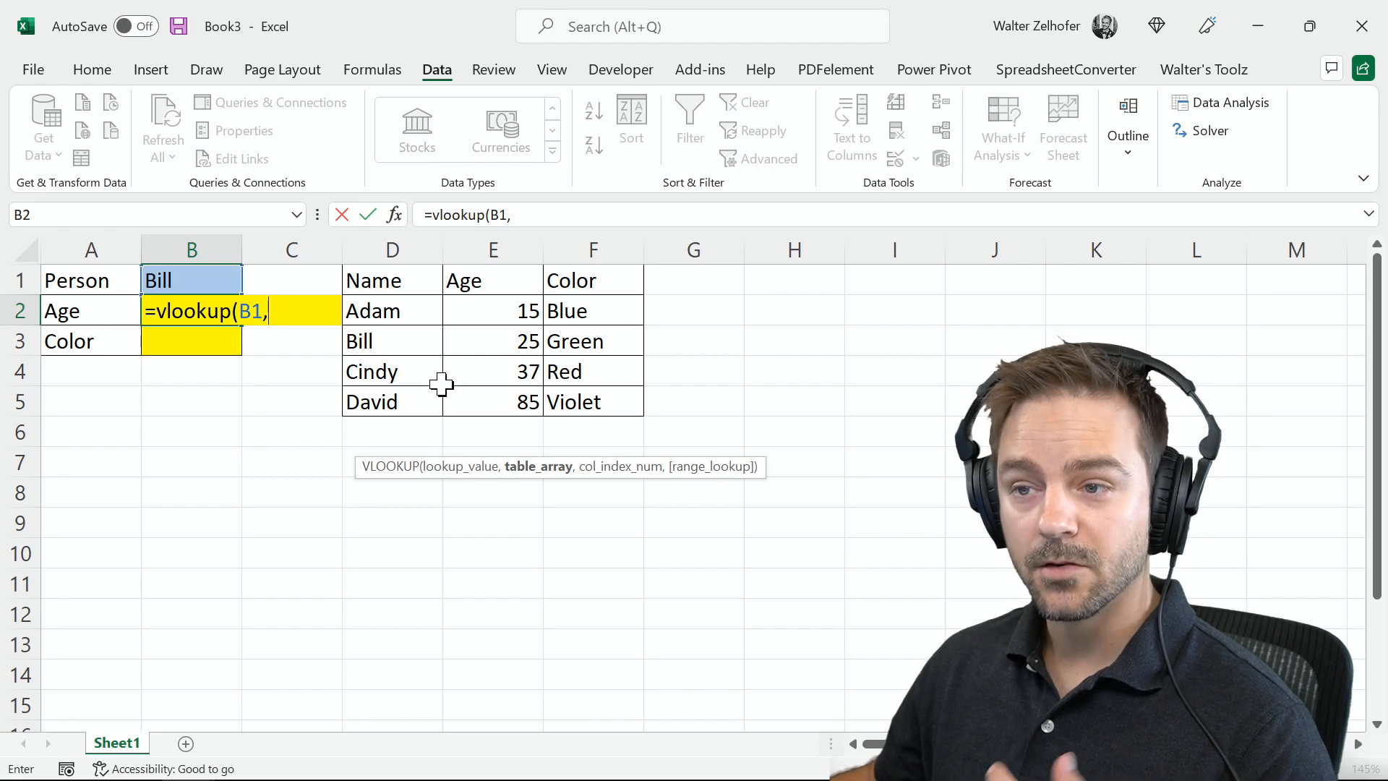
{"action": "left_click_drag", "start_coordinate": [366, 310], "coordinate": [569, 385]}
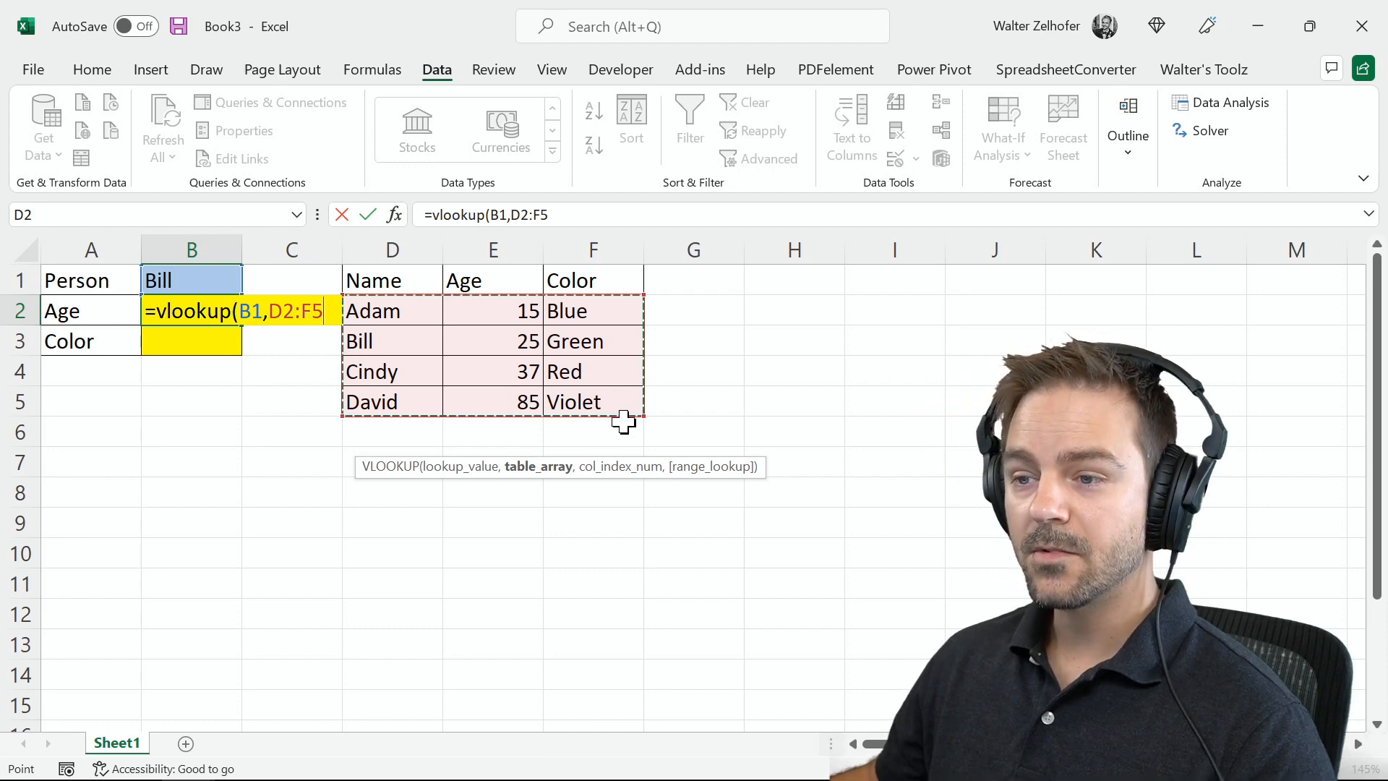
{"action": "type", "text": ","}
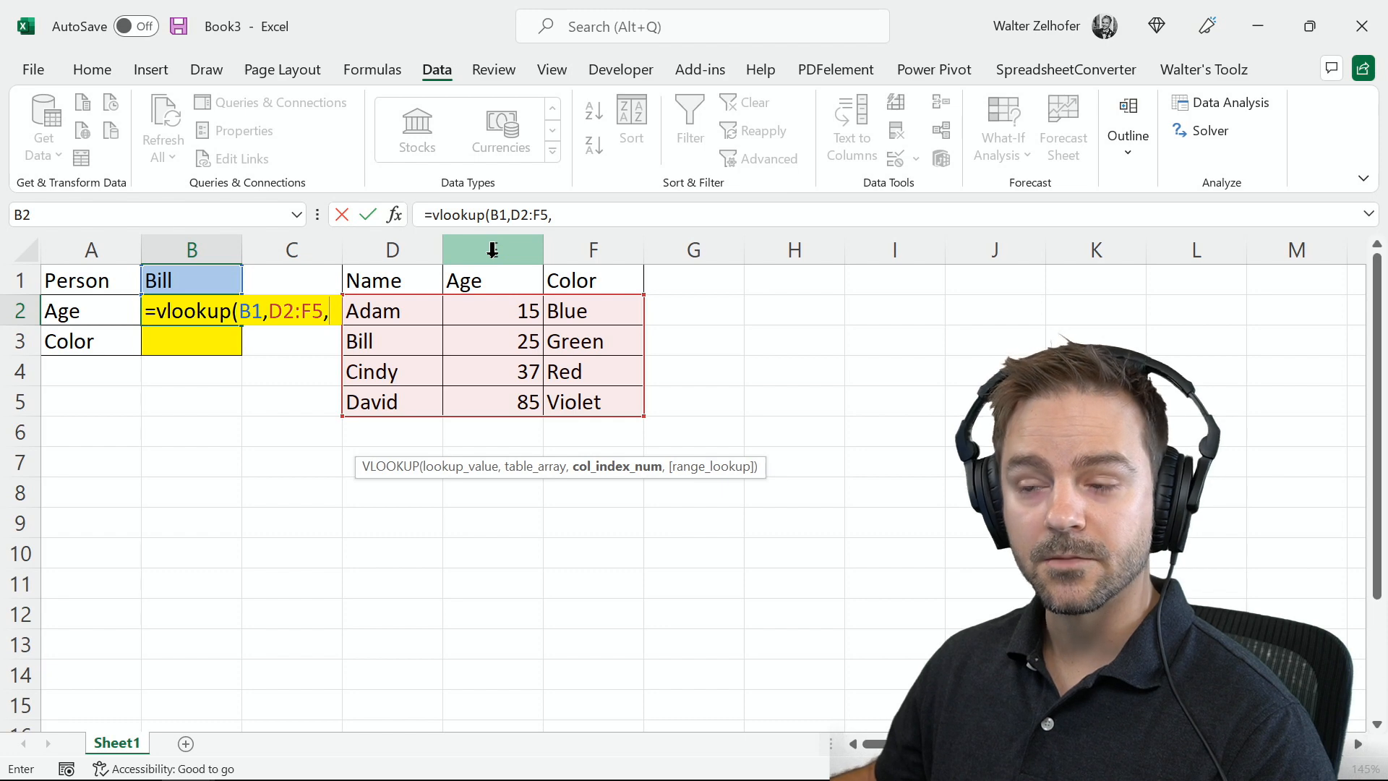
{"action": "type", "text": "2"}
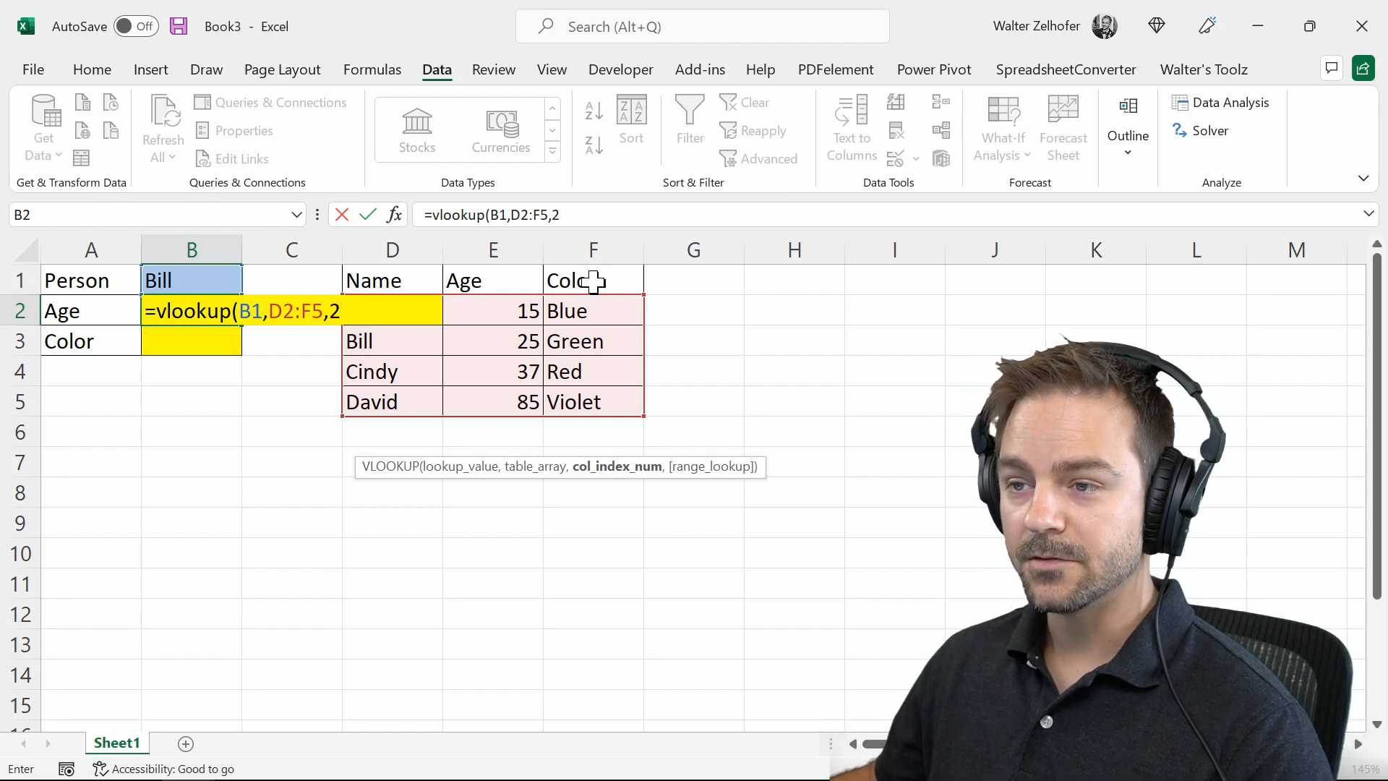
{"action": "type", "text": ","}
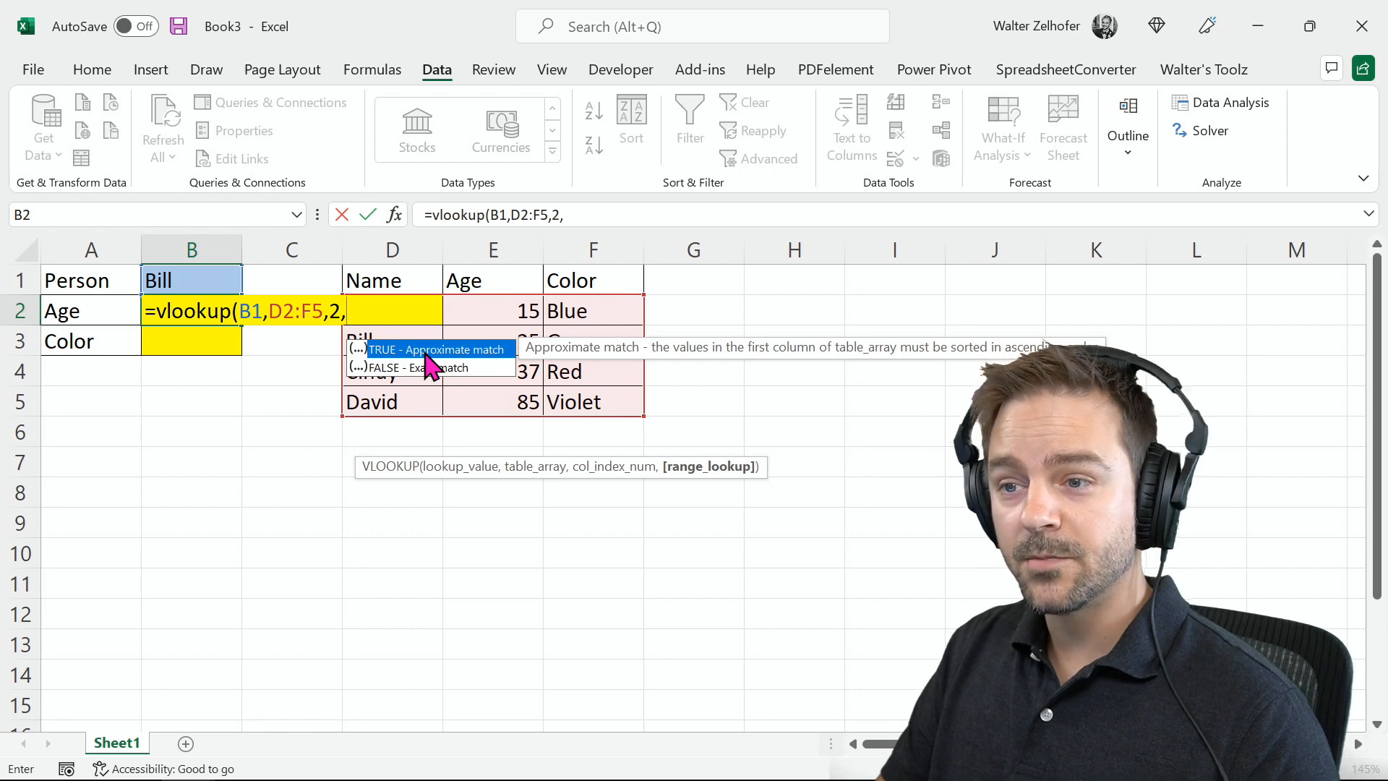
{"action": "type", "text": "false)"}
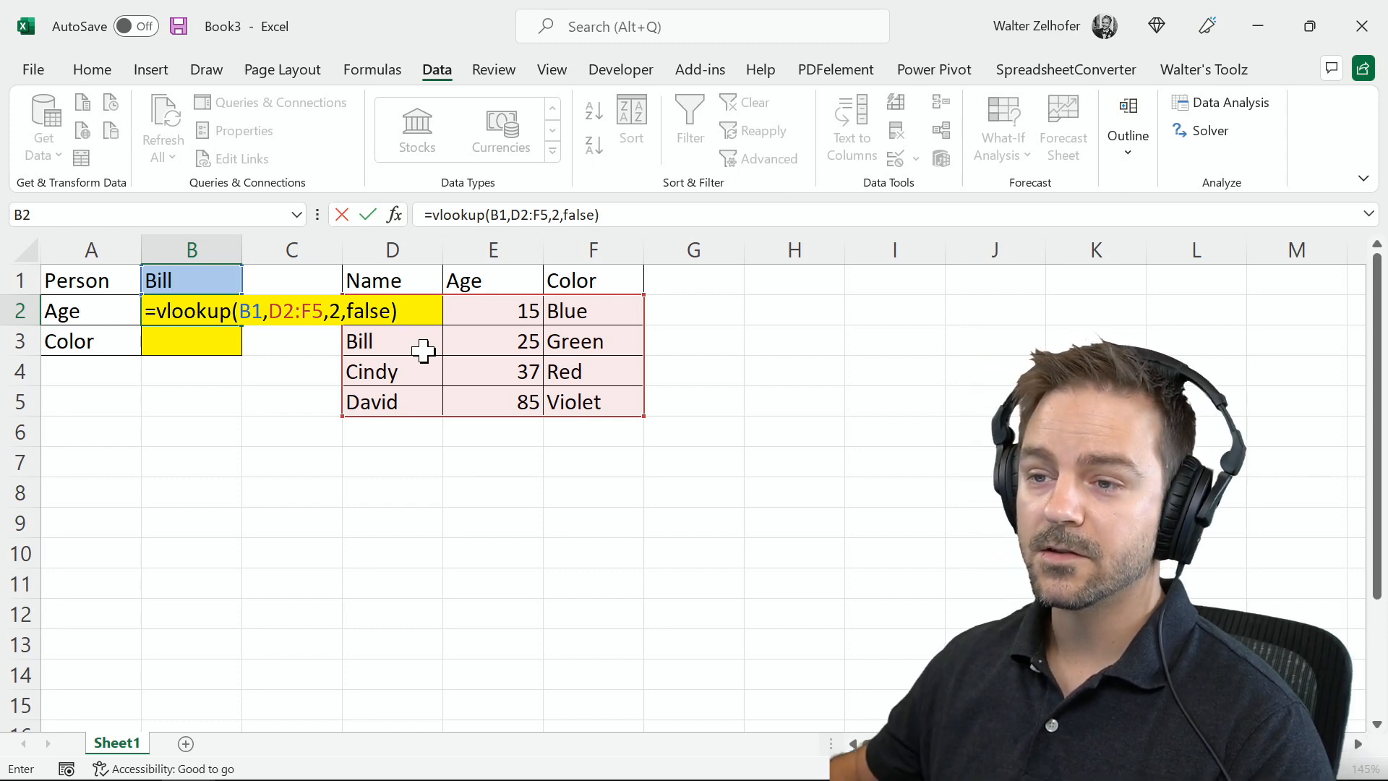
{"action": "key", "text": "Return"}
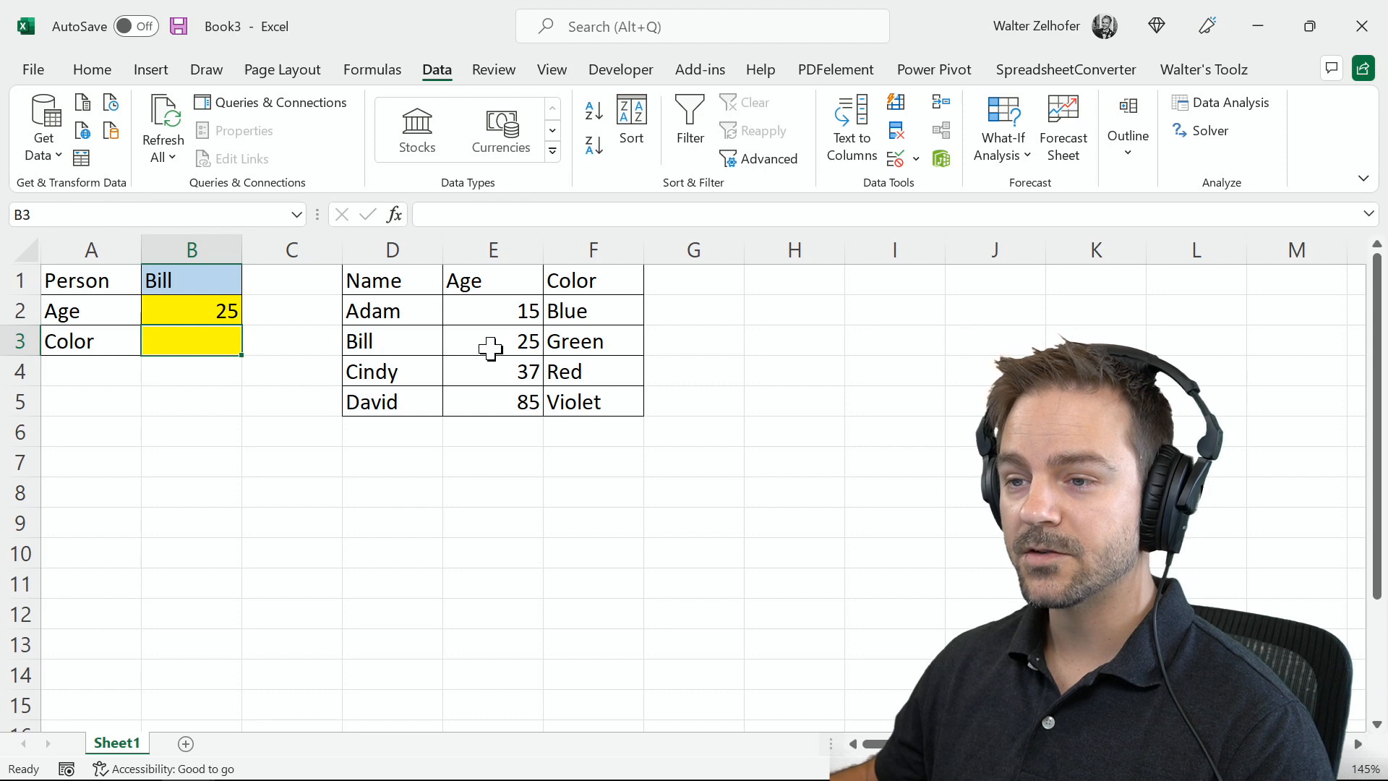
{"action": "left_click", "coordinate": [188, 311]}
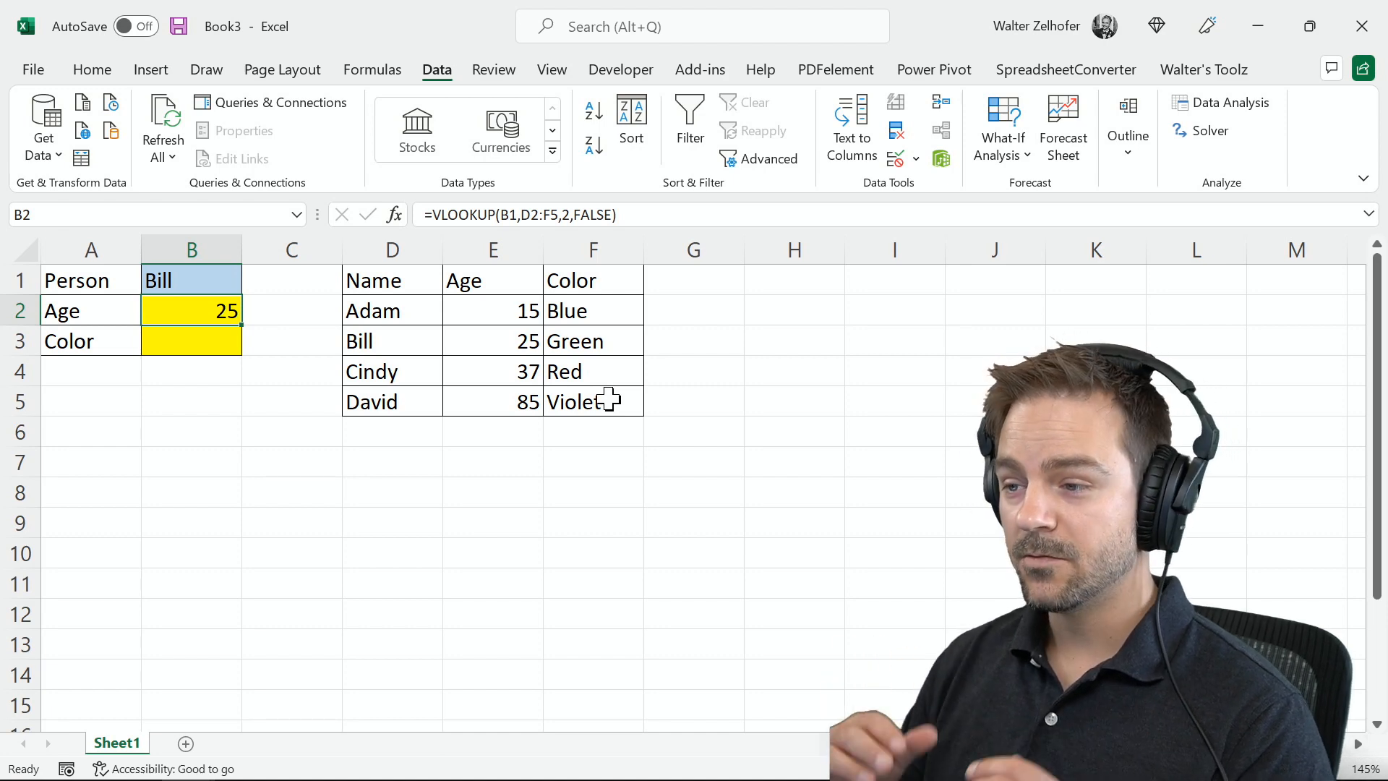
{"action": "left_click", "coordinate": [188, 330]}
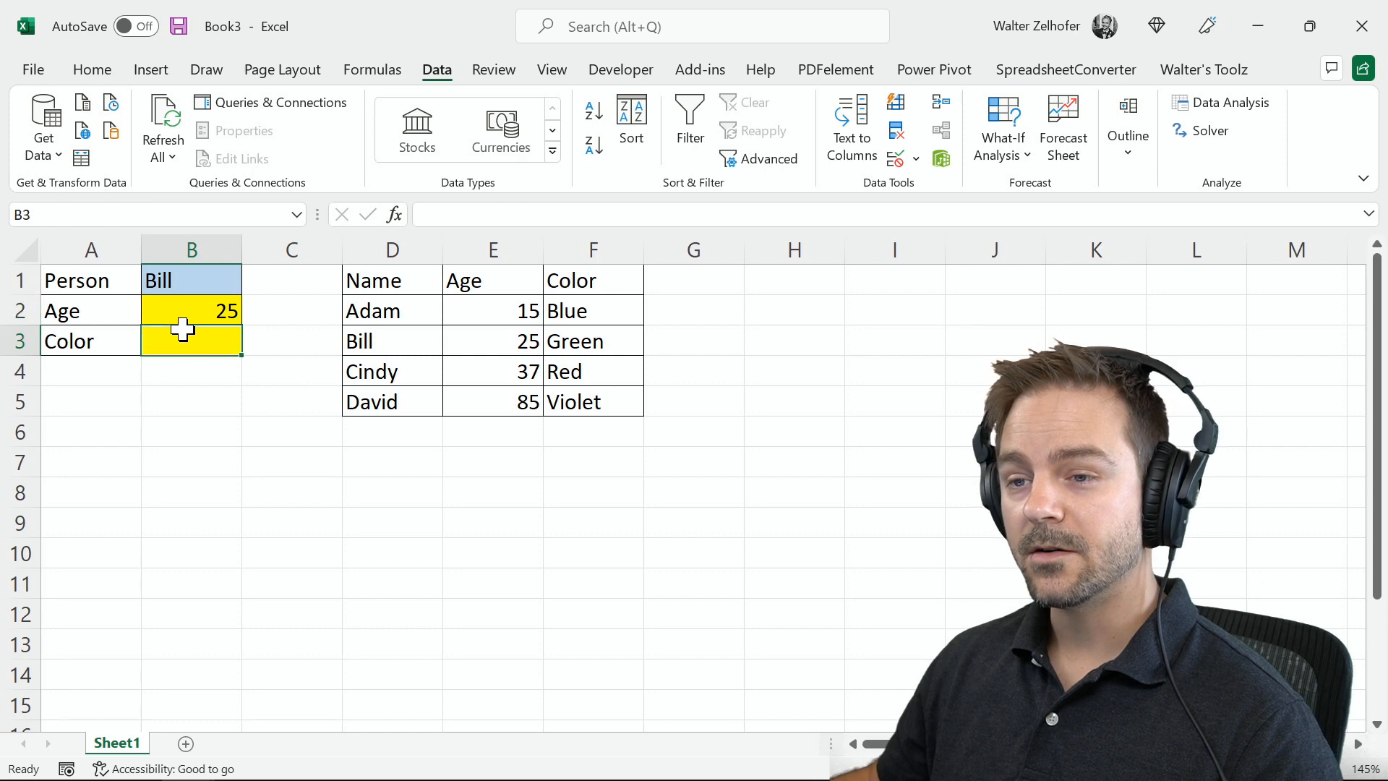
{"action": "type", "text": "="}
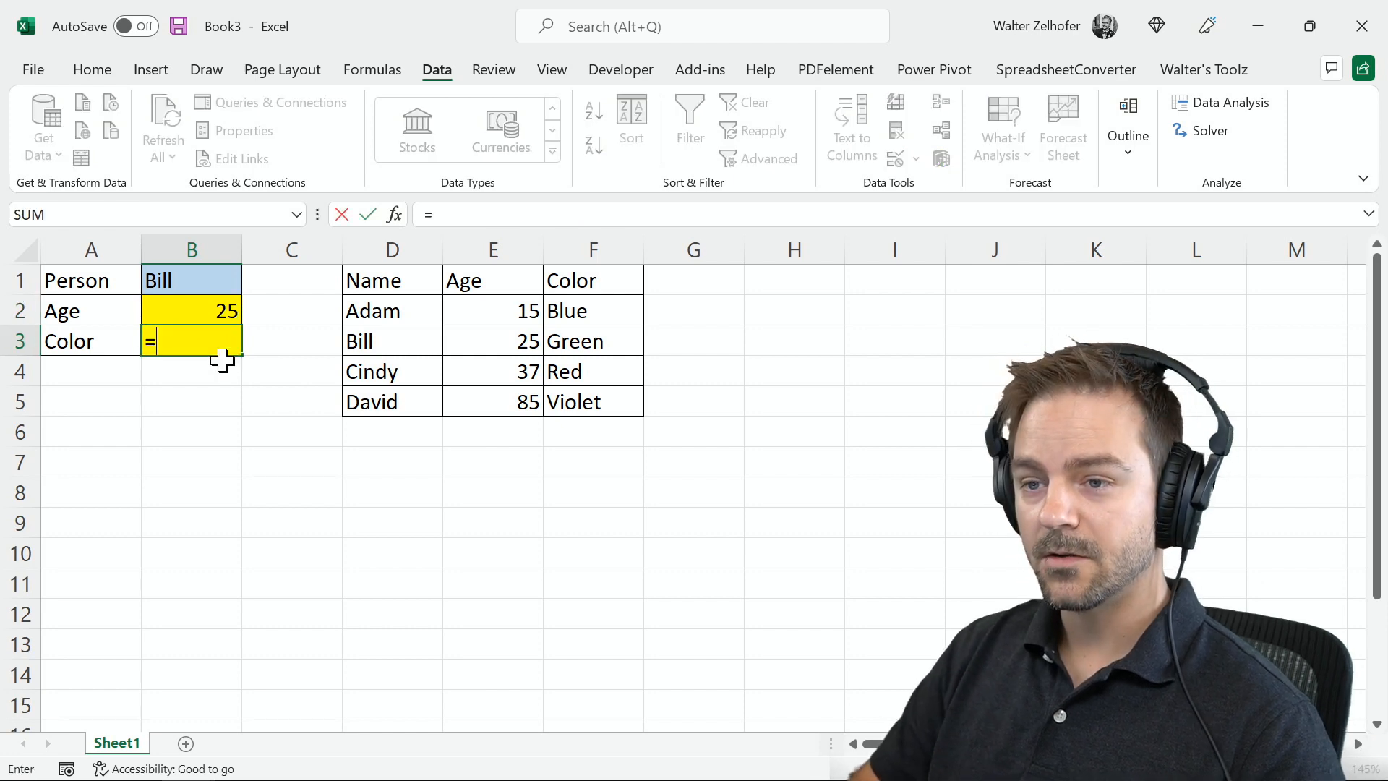
{"action": "type", "text": "vlookup("}
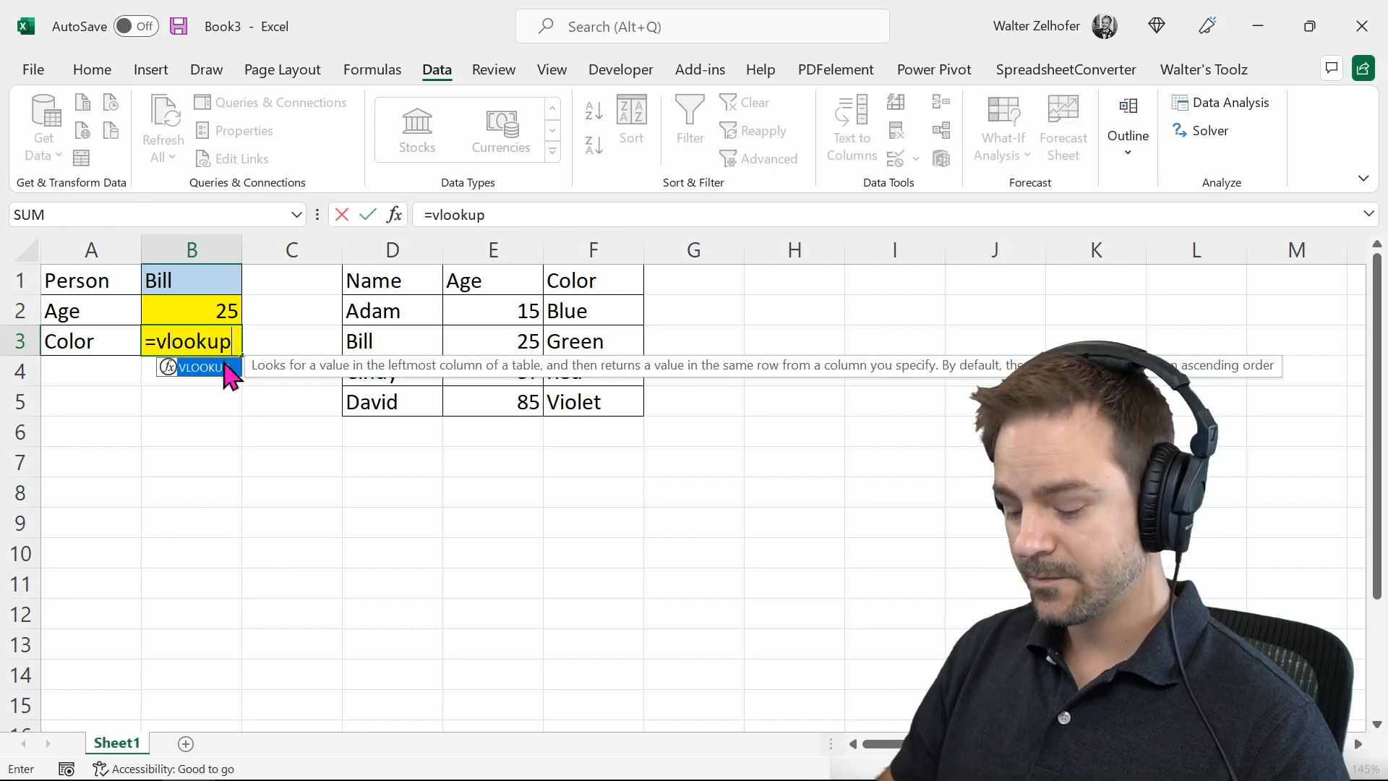
{"action": "left_click", "coordinate": [193, 280]}
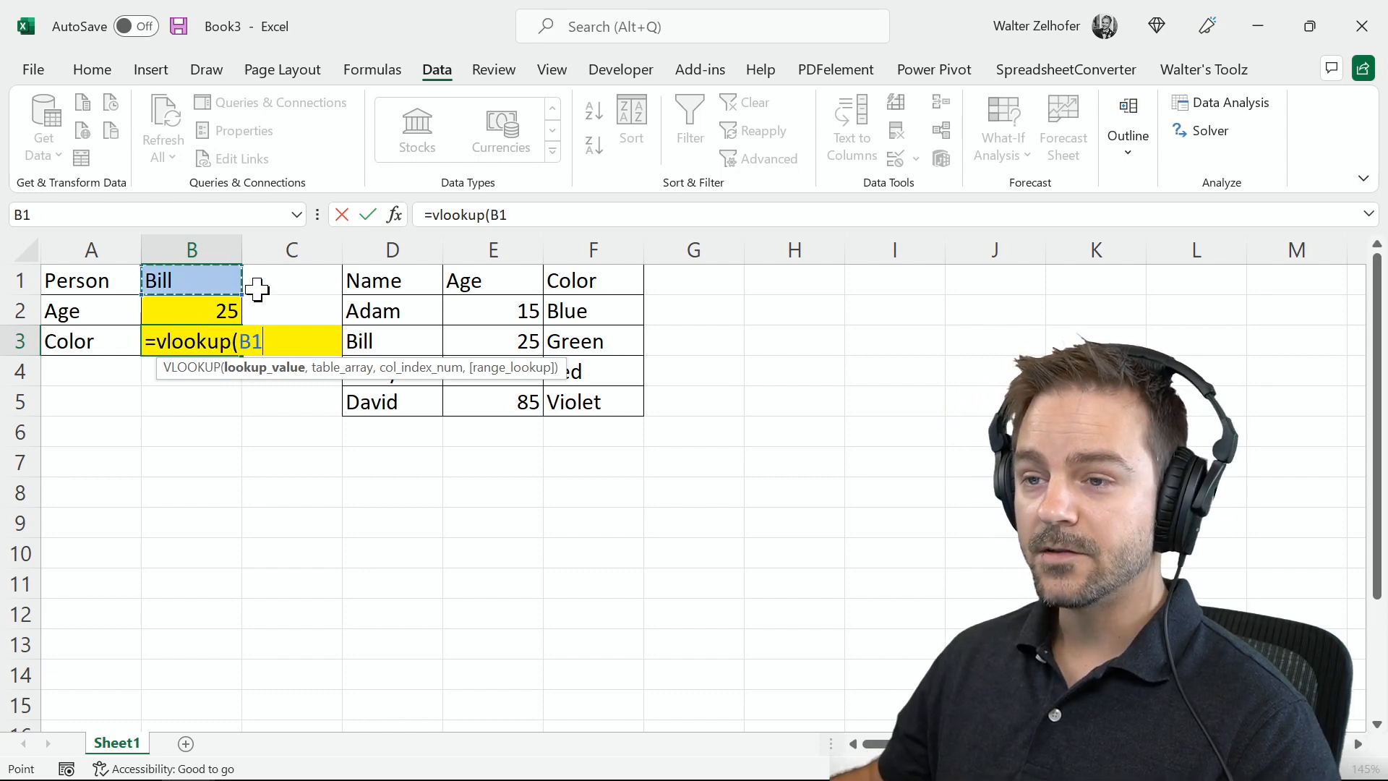
{"action": "left_click_drag", "start_coordinate": [381, 316], "coordinate": [623, 409]}
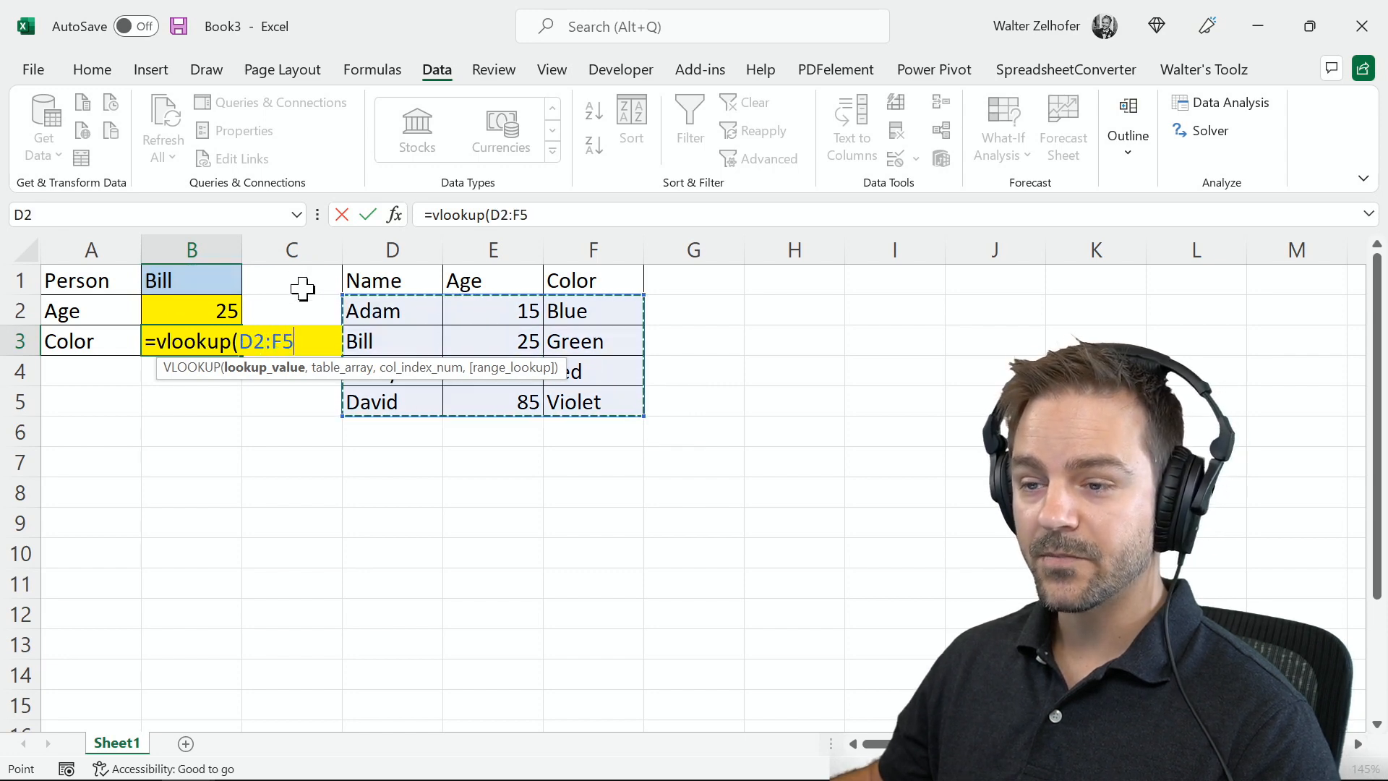
{"action": "key", "text": "Escape"}
- Enter the formula =VLOOKUP(B1,D2:F5,3,FALSE) in cell B3 to return the selected person's color
{"action": "type", "text": "=v"}
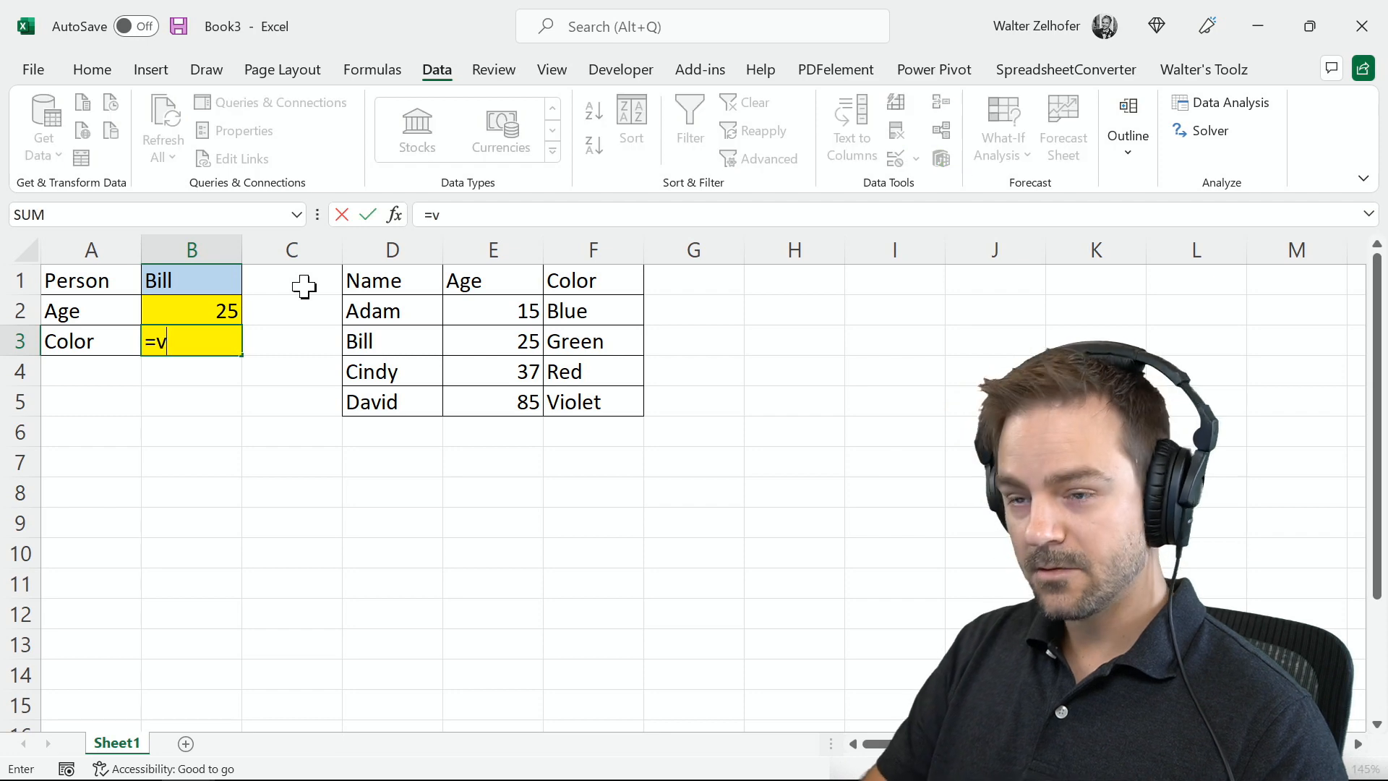
{"action": "type", "text": "lookup("}
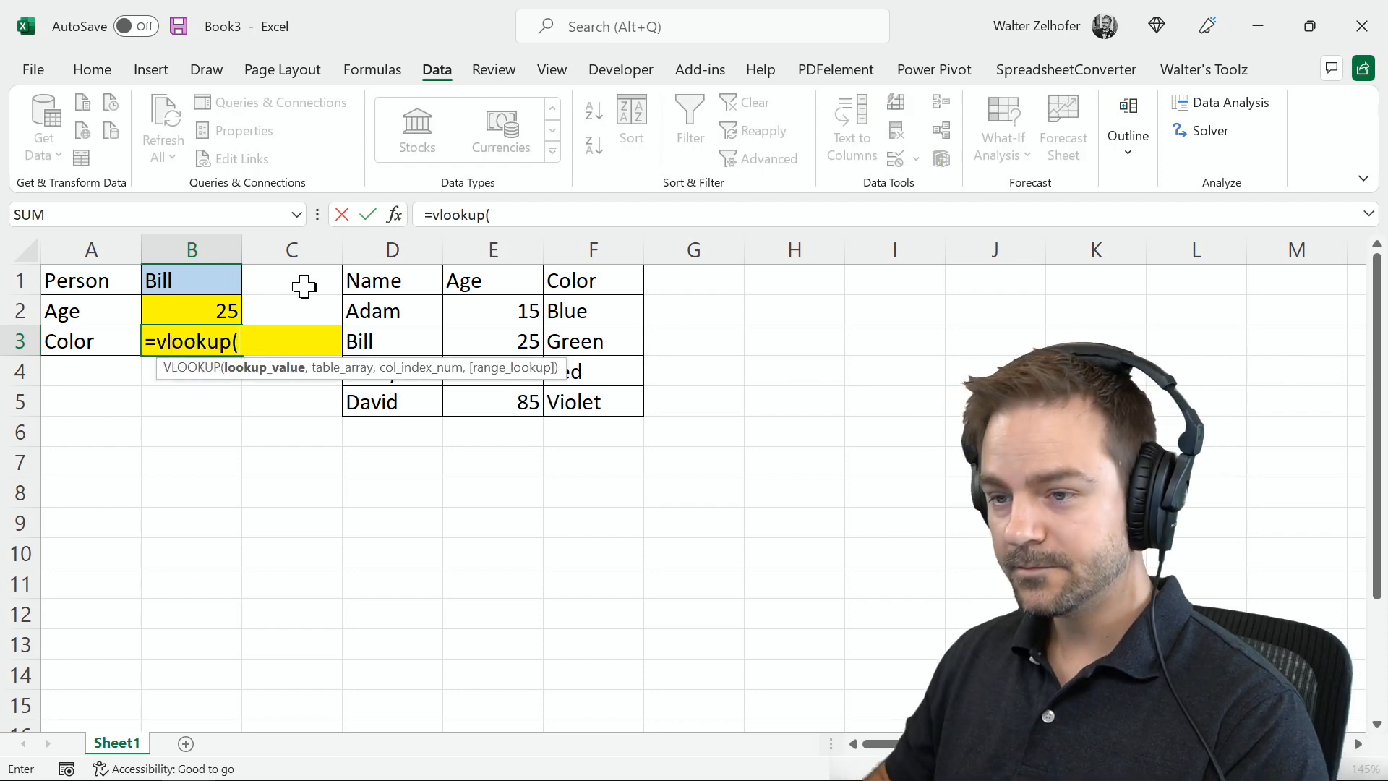
{"action": "left_click", "coordinate": [173, 283]}
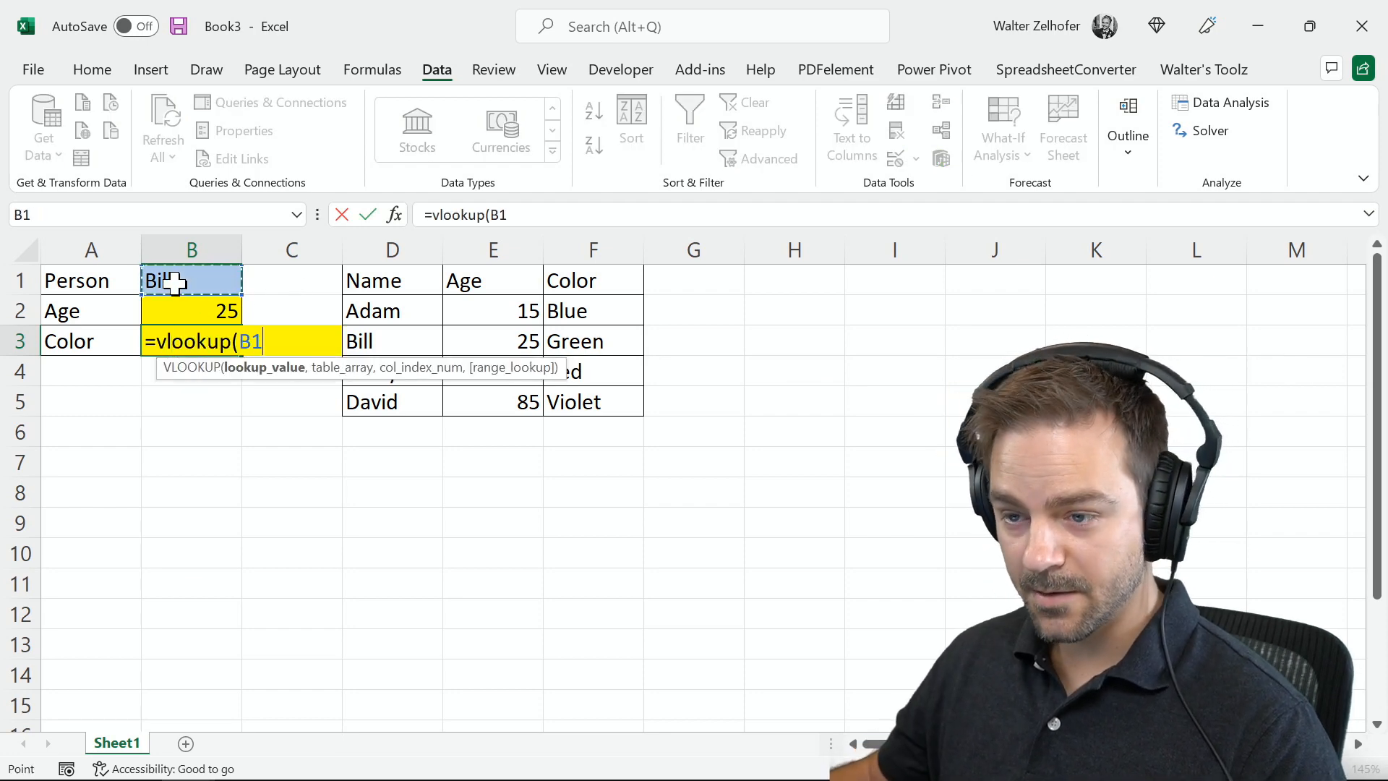
{"action": "type", "text": ","}
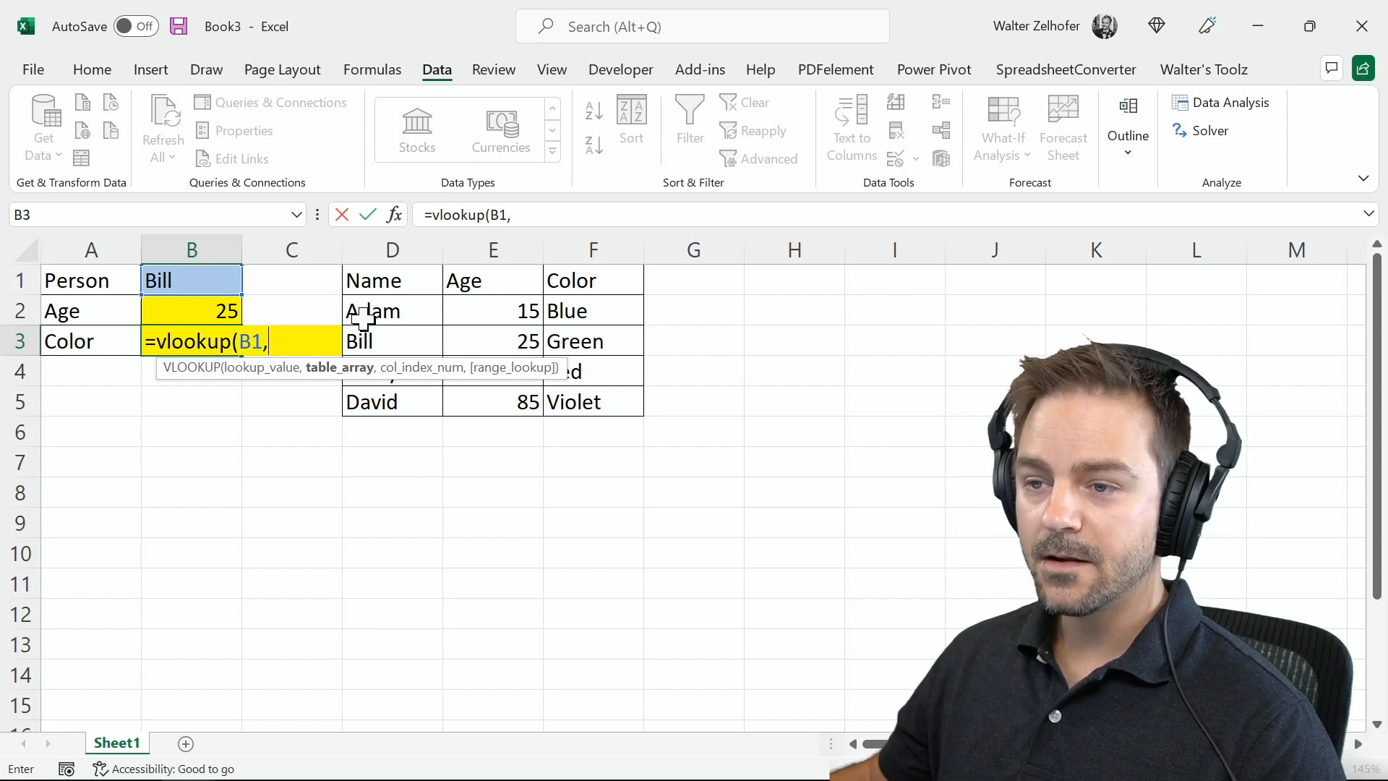
{"action": "left_click_drag", "start_coordinate": [361, 316], "coordinate": [616, 406]}
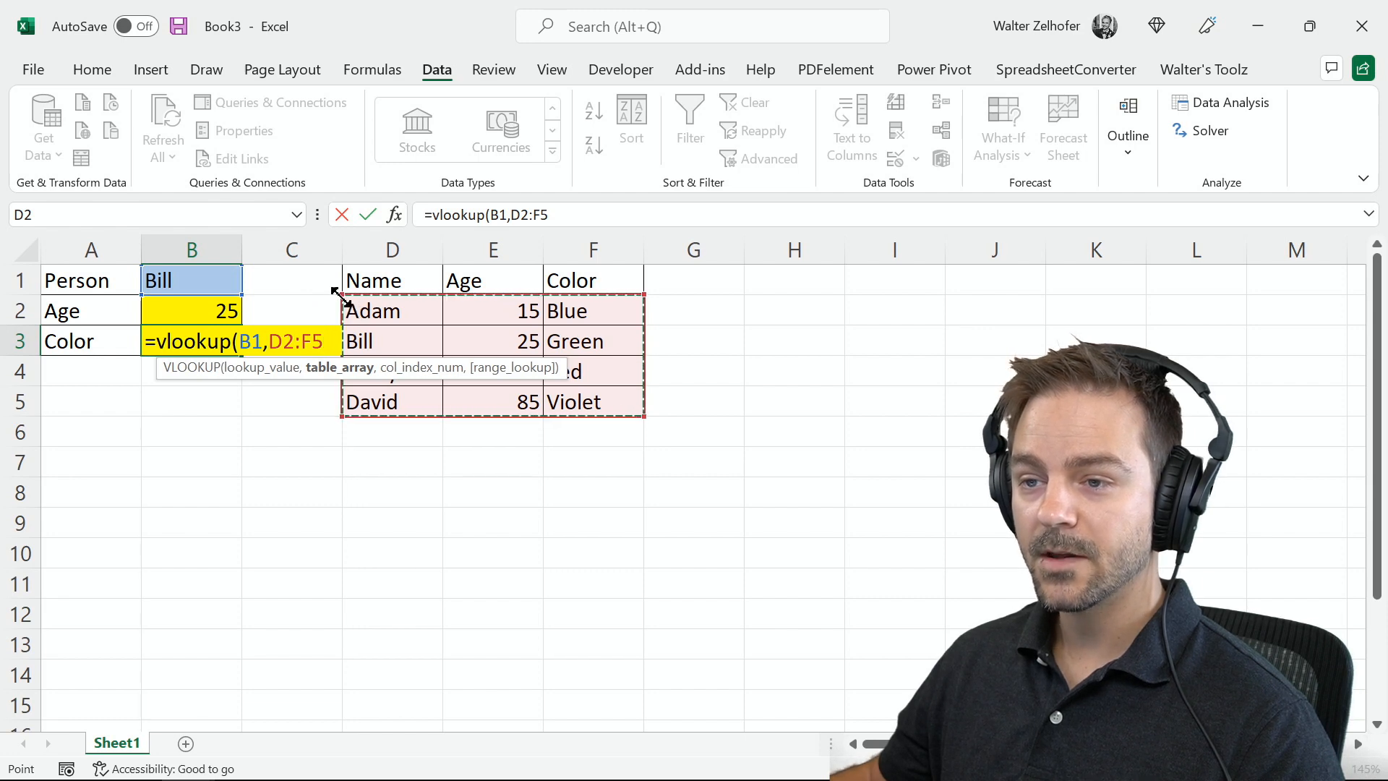
{"action": "left_click_drag", "start_coordinate": [338, 289], "coordinate": [412, 288]}
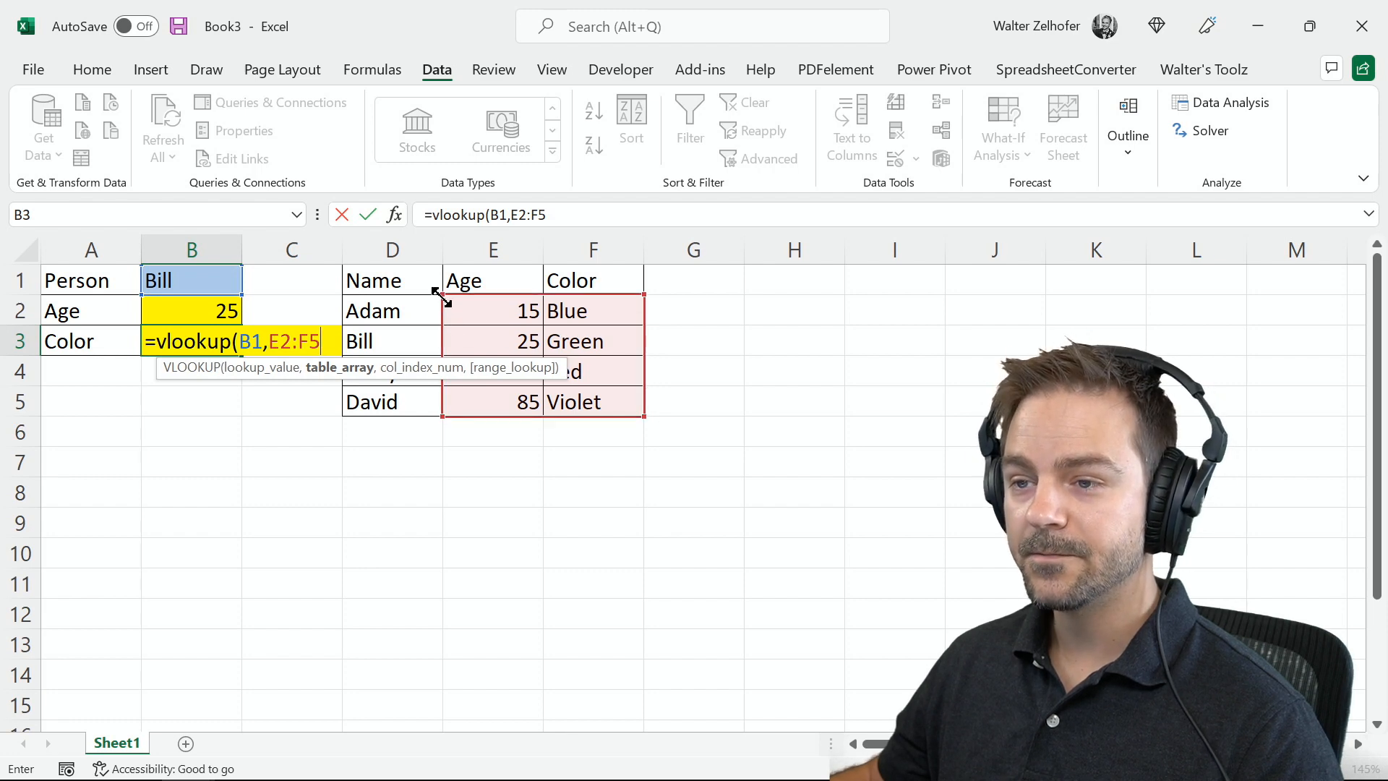
{"action": "left_click_drag", "start_coordinate": [412, 292], "coordinate": [369, 285]}
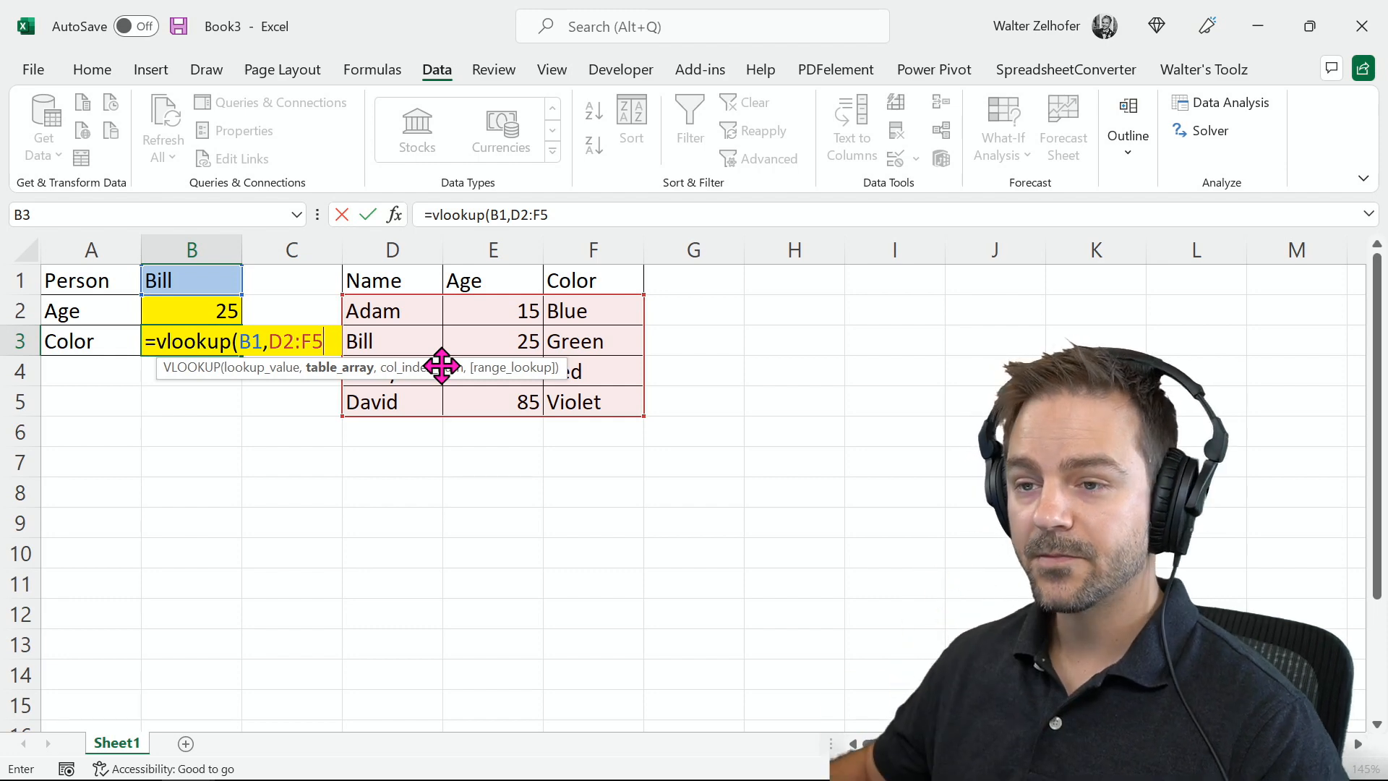
{"action": "type", "text": ","}
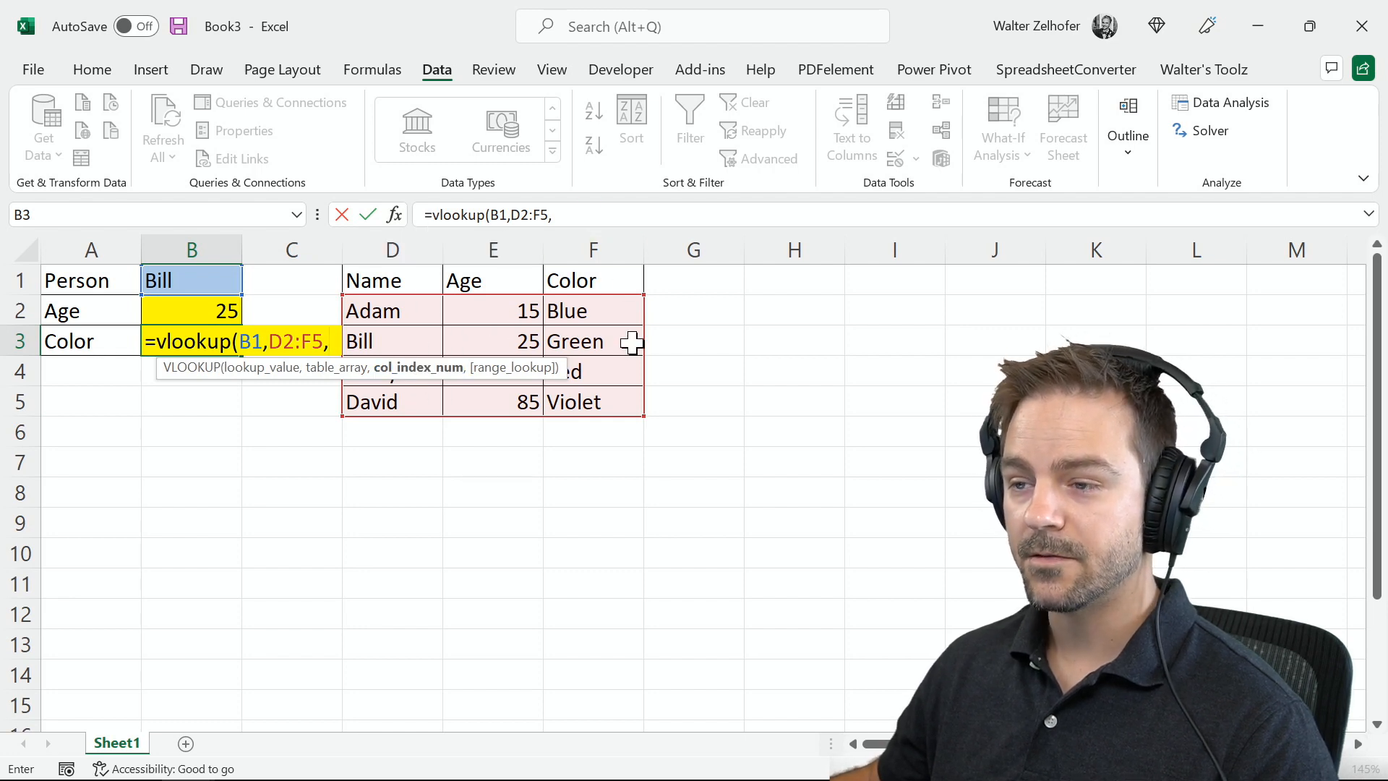
{"action": "type", "text": "3,"}
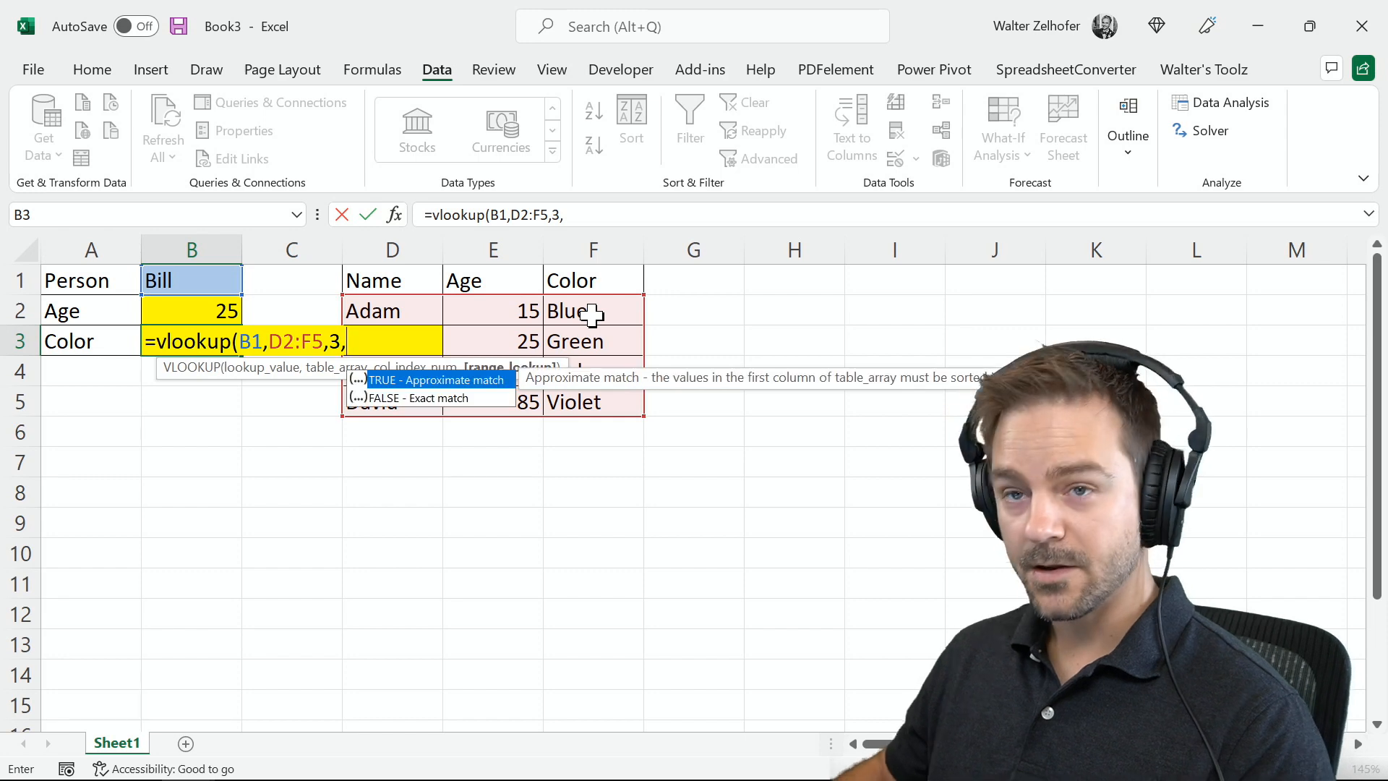
{"action": "type", "text": "f"}
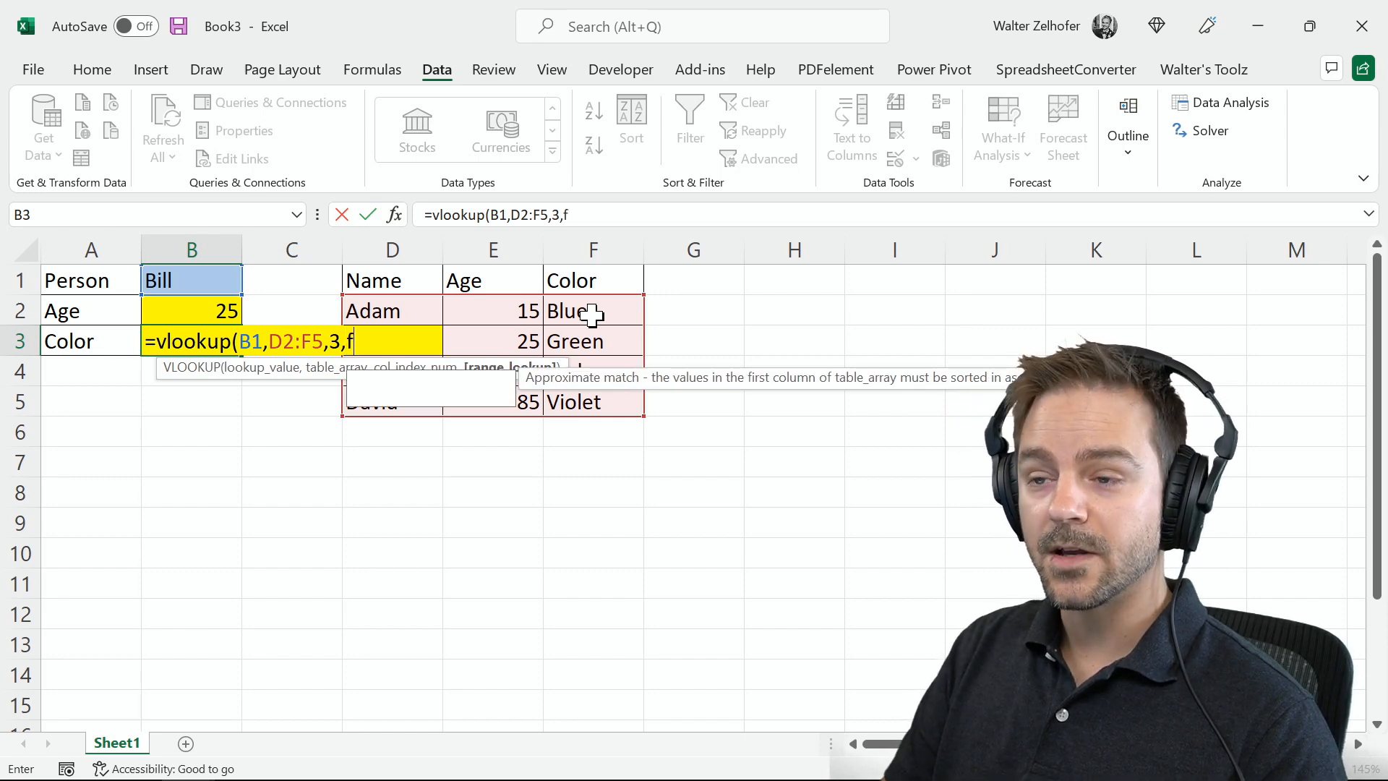
{"action": "type", "text": "alse)"}
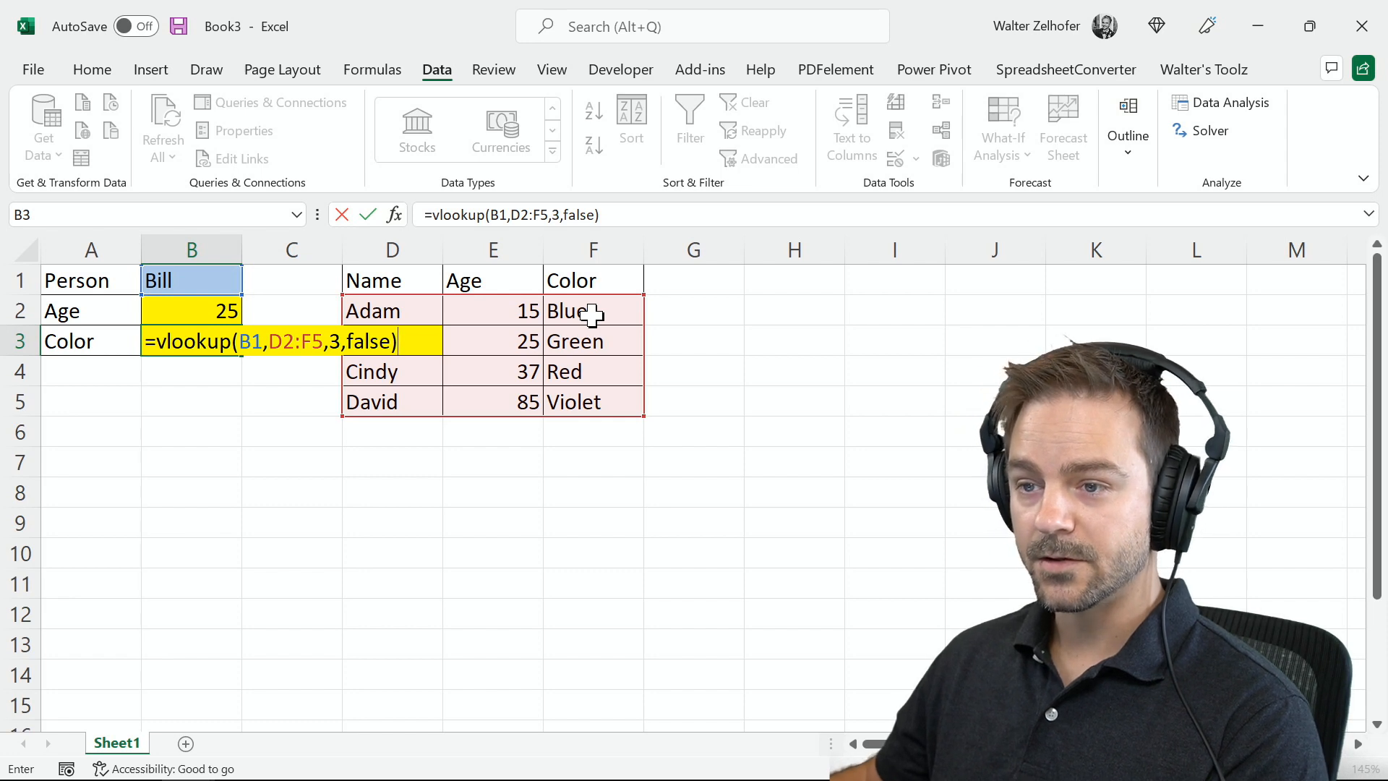
{"action": "key", "text": "Return"}
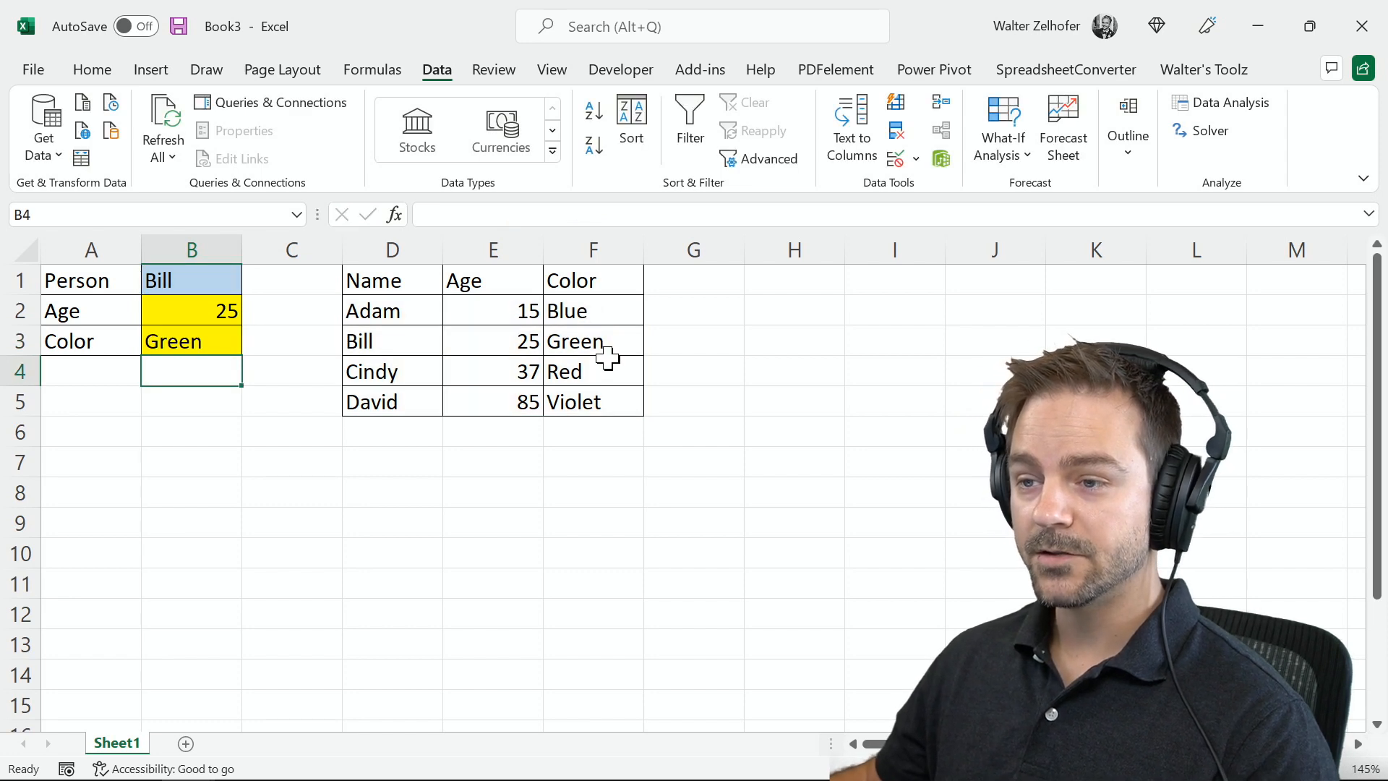
- Choose the third listed name from the dropdown in the Person cell B1 to test both lookups
{"action": "left_click", "coordinate": [606, 348]}
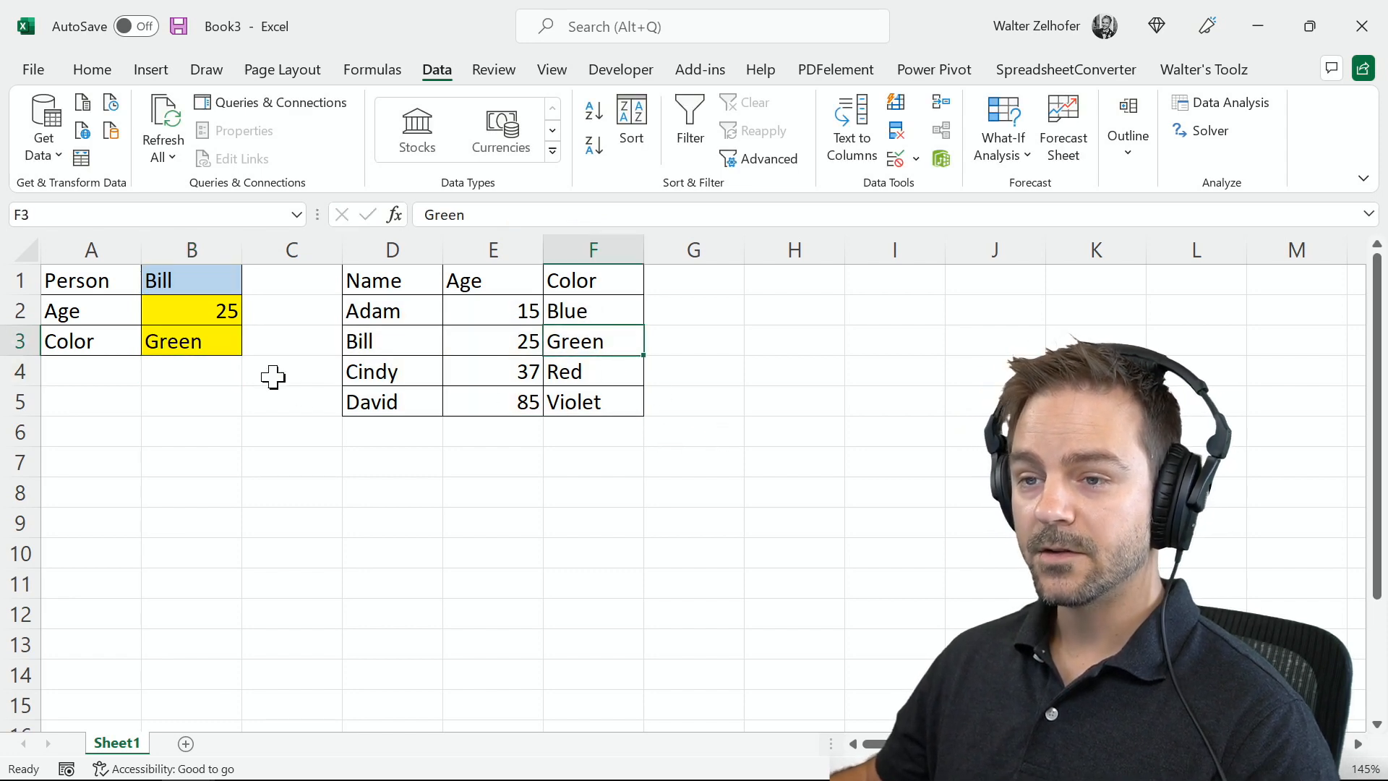
{"action": "left_click", "coordinate": [209, 254]}
{"action": "left_click", "coordinate": [252, 285]}
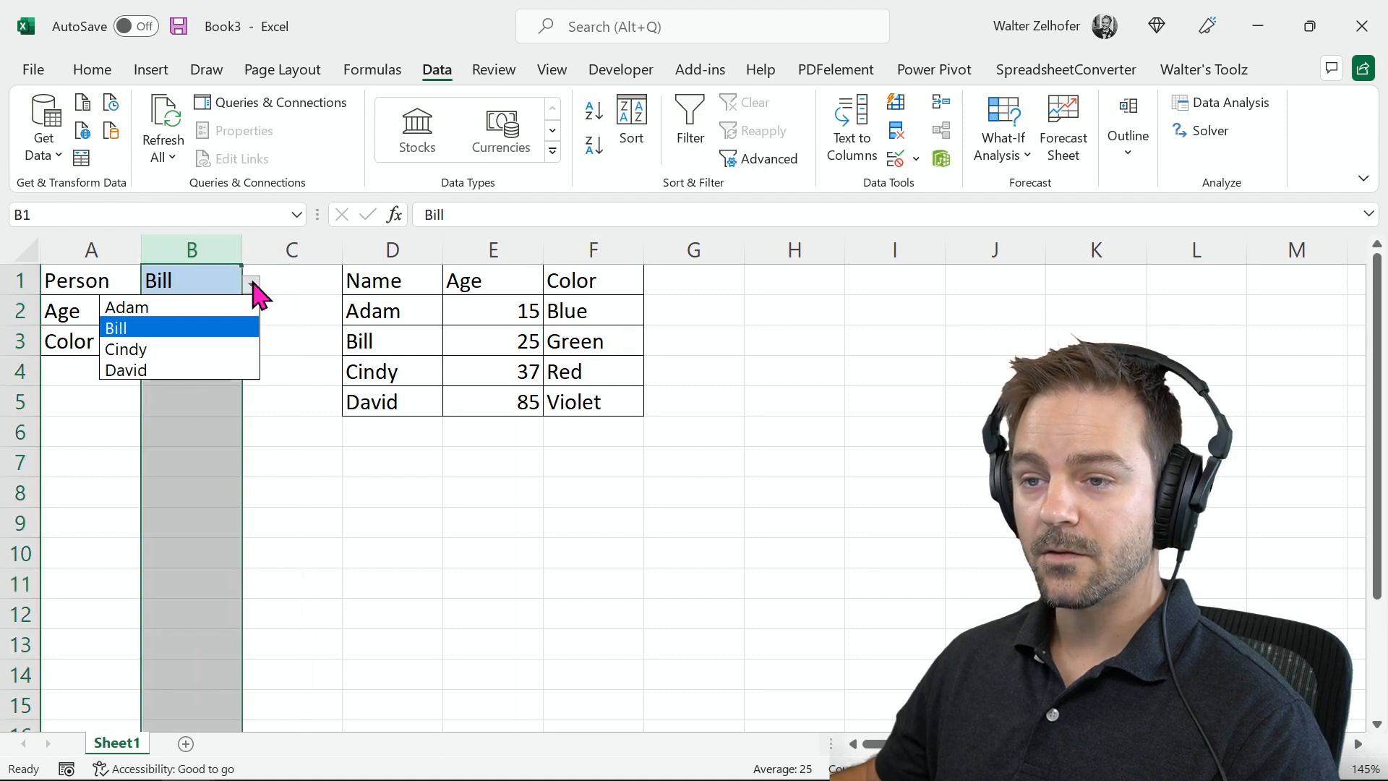
{"action": "left_click", "coordinate": [138, 349]}
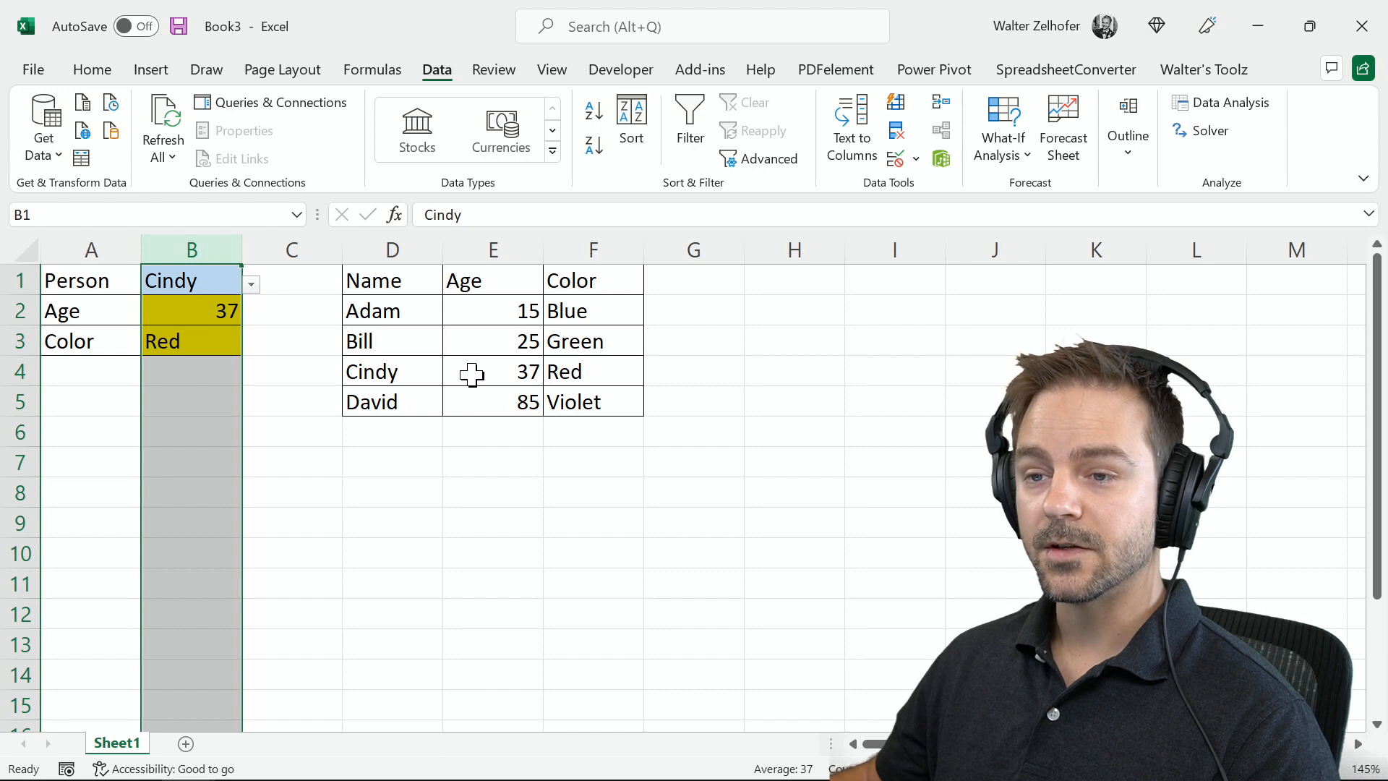
{"action": "left_click", "coordinate": [573, 370]}
{"action": "left_click", "coordinate": [237, 383]}
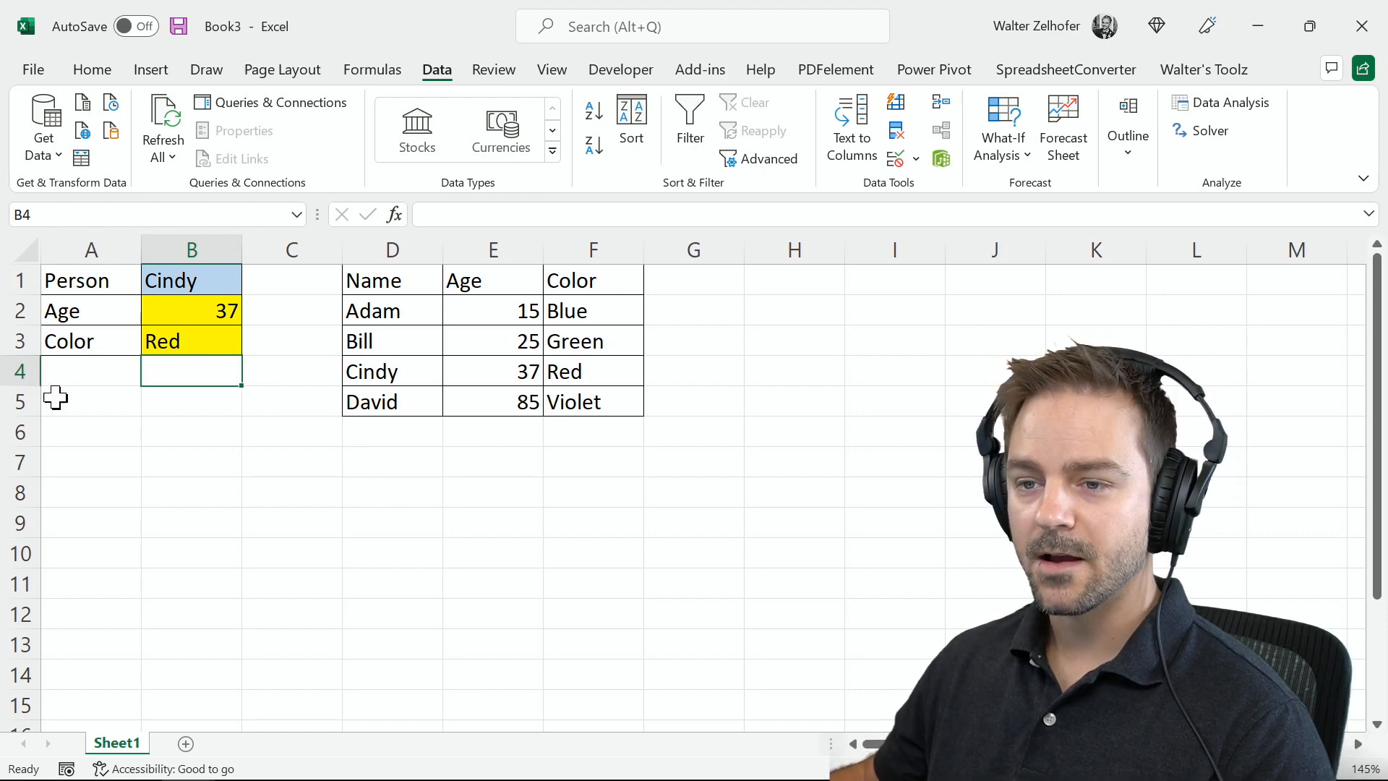
- Enter the label "Color" in cell A5 and fill the adjacent cell B5 with light blue
{"action": "left_click", "coordinate": [81, 405]}
{"action": "type", "text": "Color"}
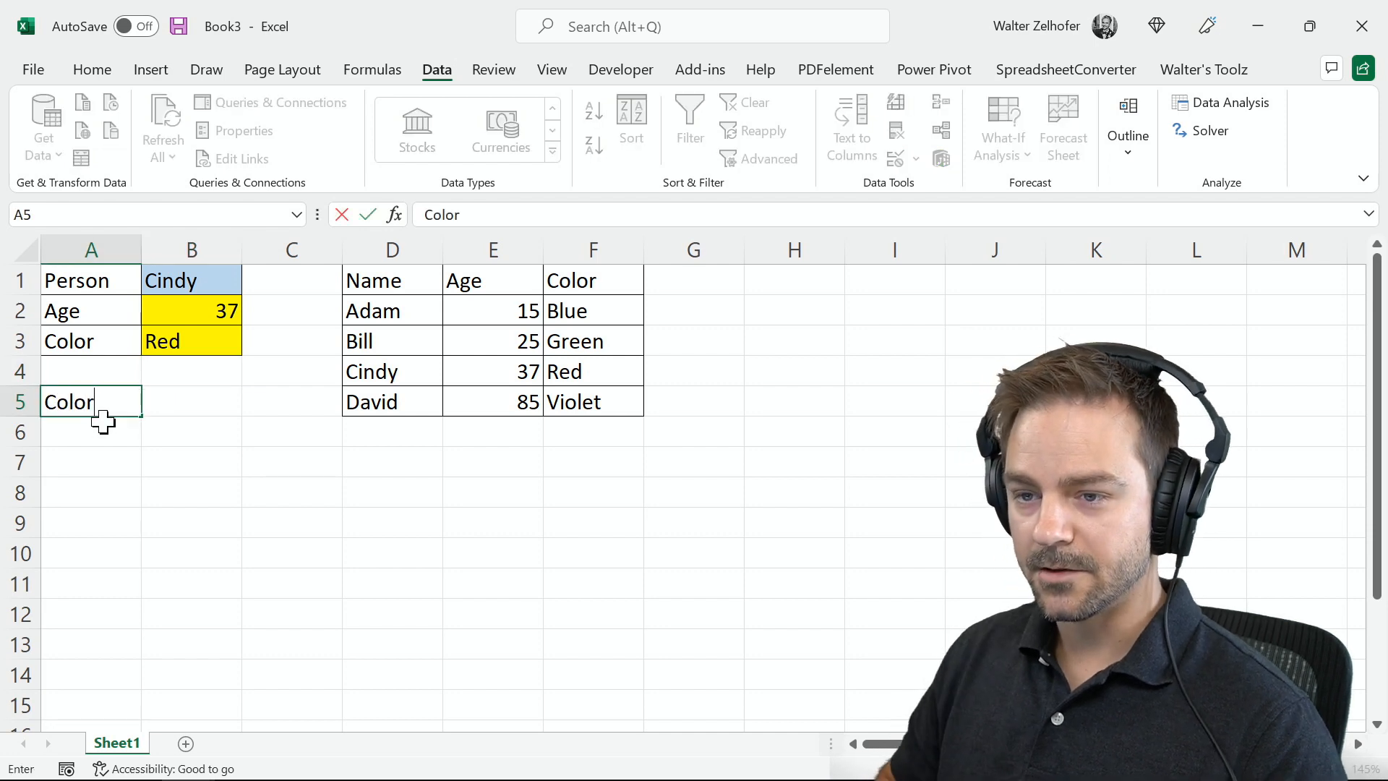
{"action": "key", "text": "Tab"}
{"action": "key", "text": "alt"}
{"action": "key", "text": "h"}
{"action": "key", "text": "h"}
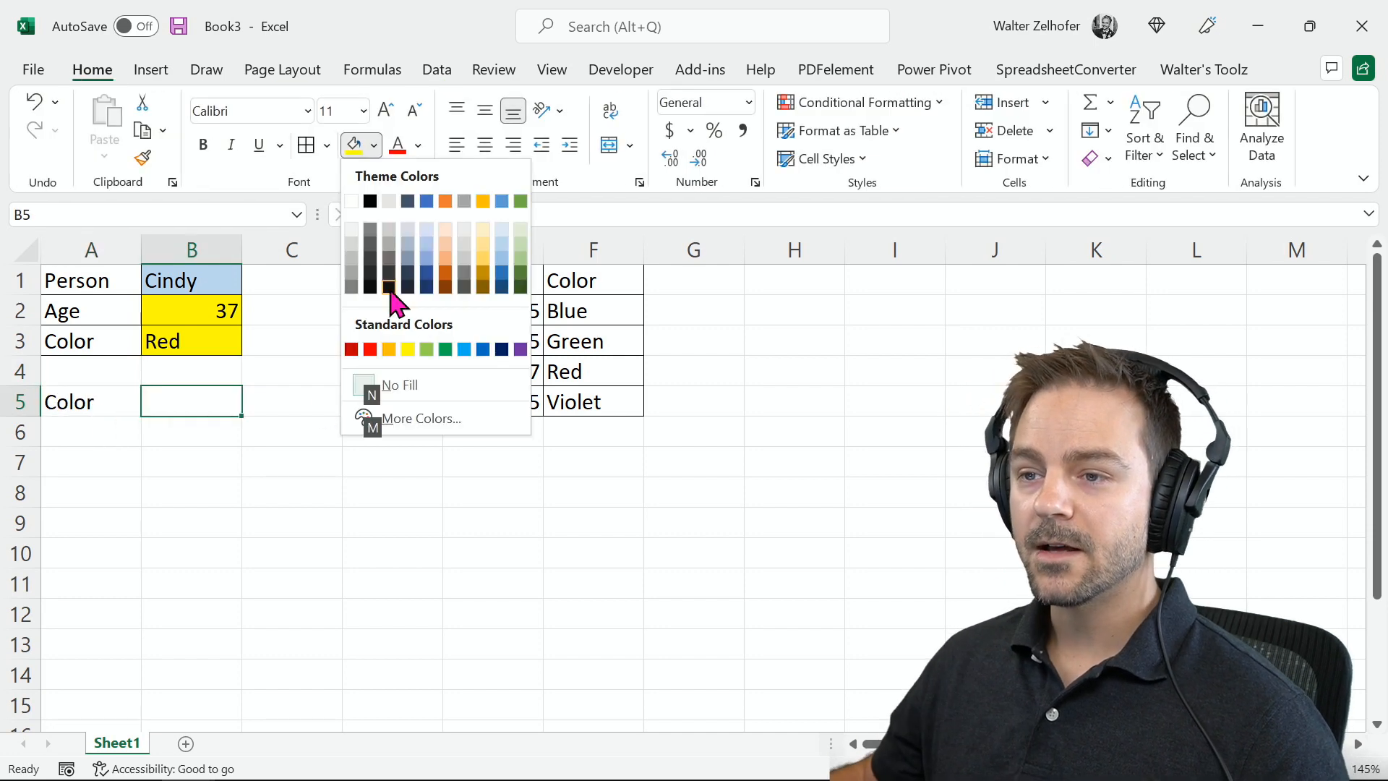
{"action": "left_click", "coordinate": [506, 243]}
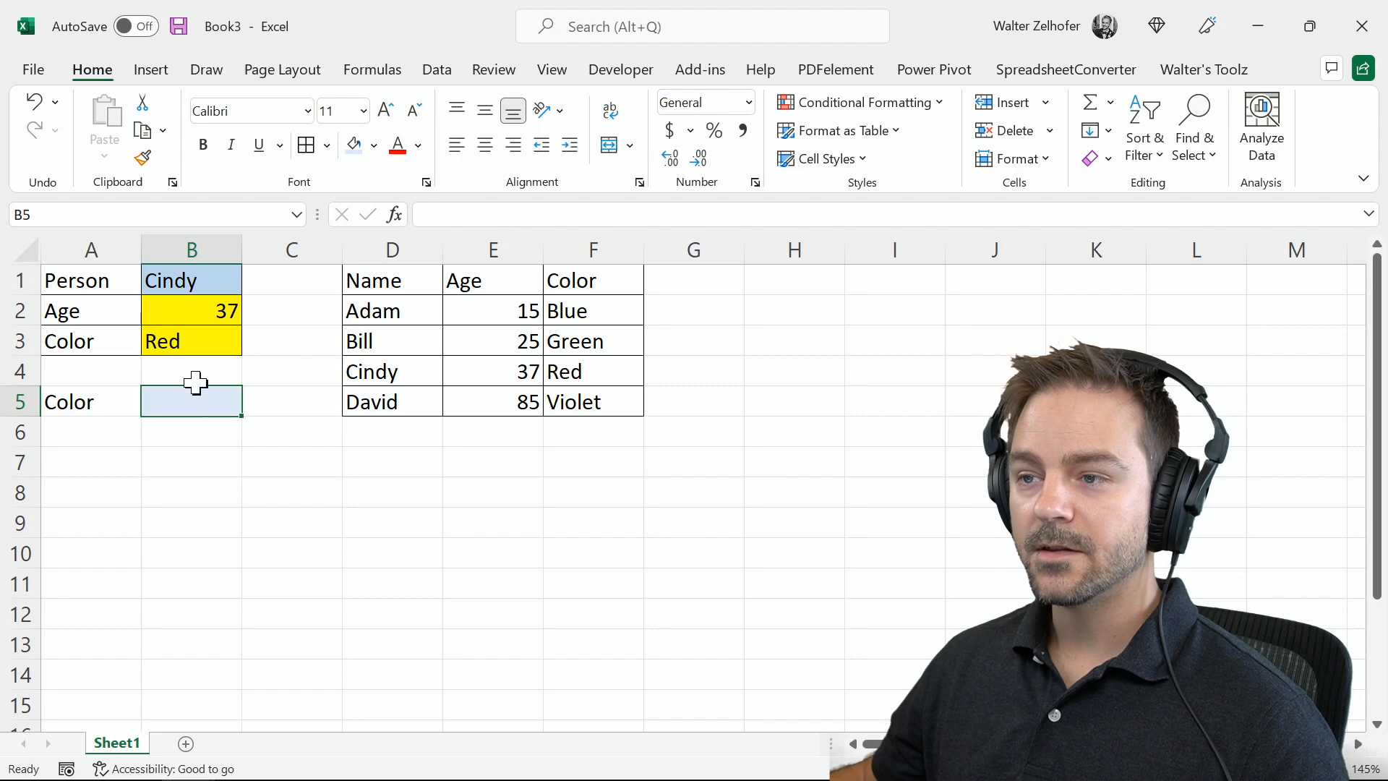
- Add list data validation to cell B5 with source =$F$2:$F$5 and choose Red from its dropdown
{"action": "key", "text": "alt"}
{"action": "key", "text": "a"}
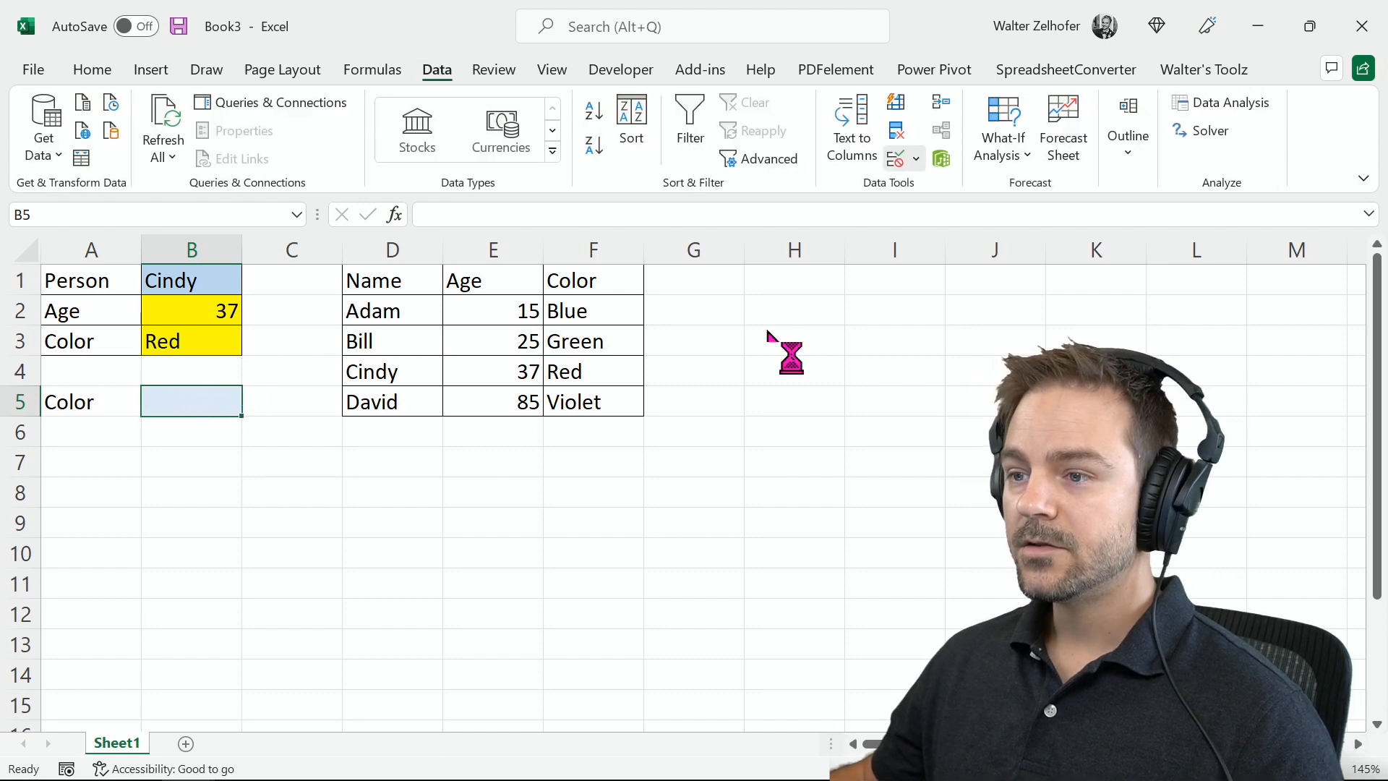
{"action": "left_click", "coordinate": [399, 290]}
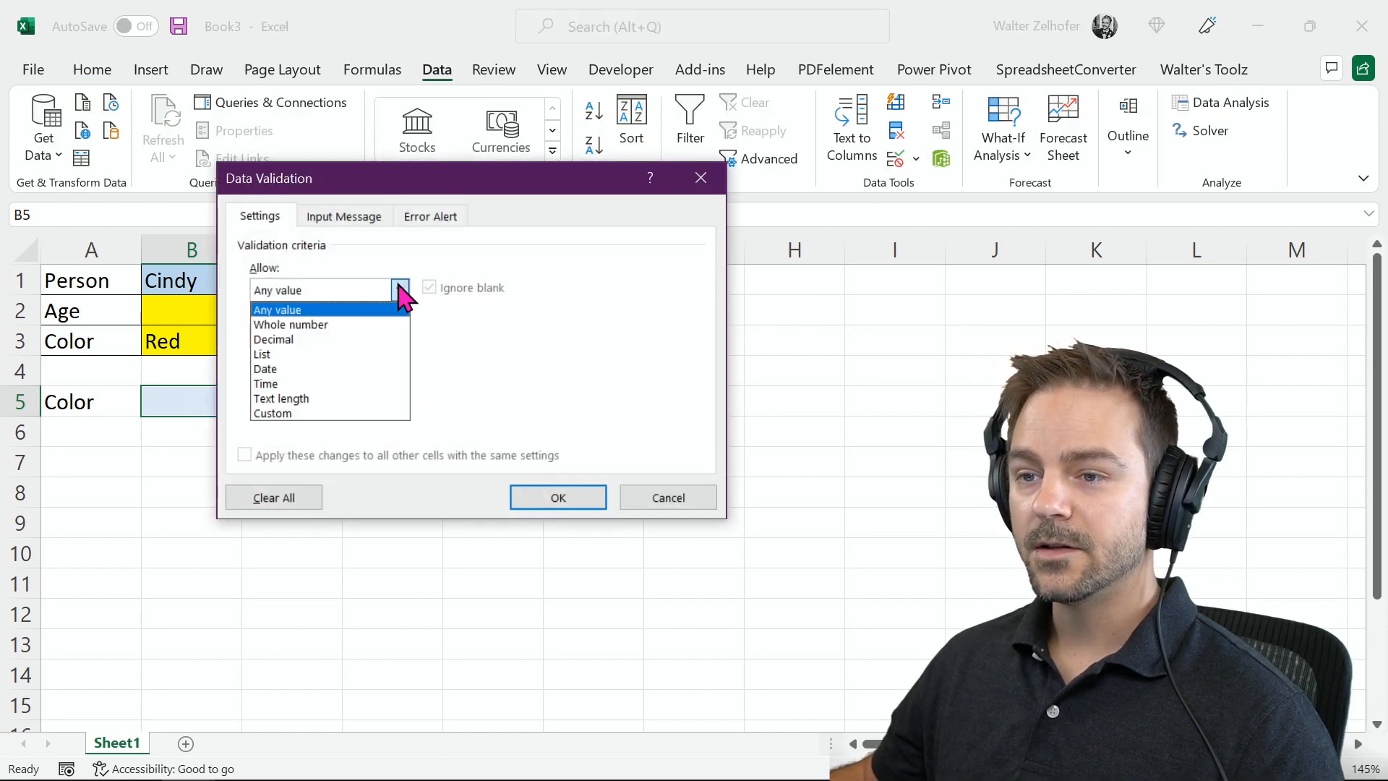
{"action": "left_click", "coordinate": [277, 354]}
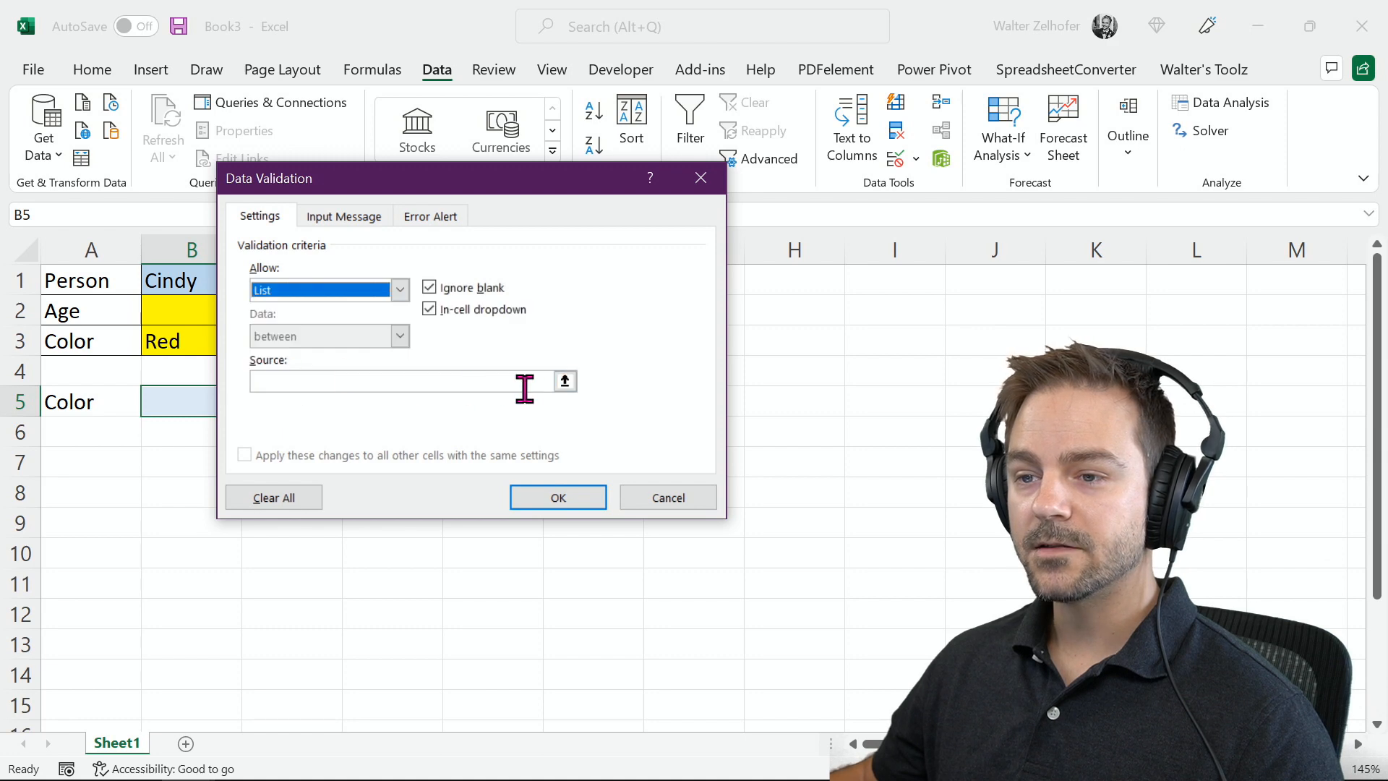
{"action": "left_click", "coordinate": [566, 381]}
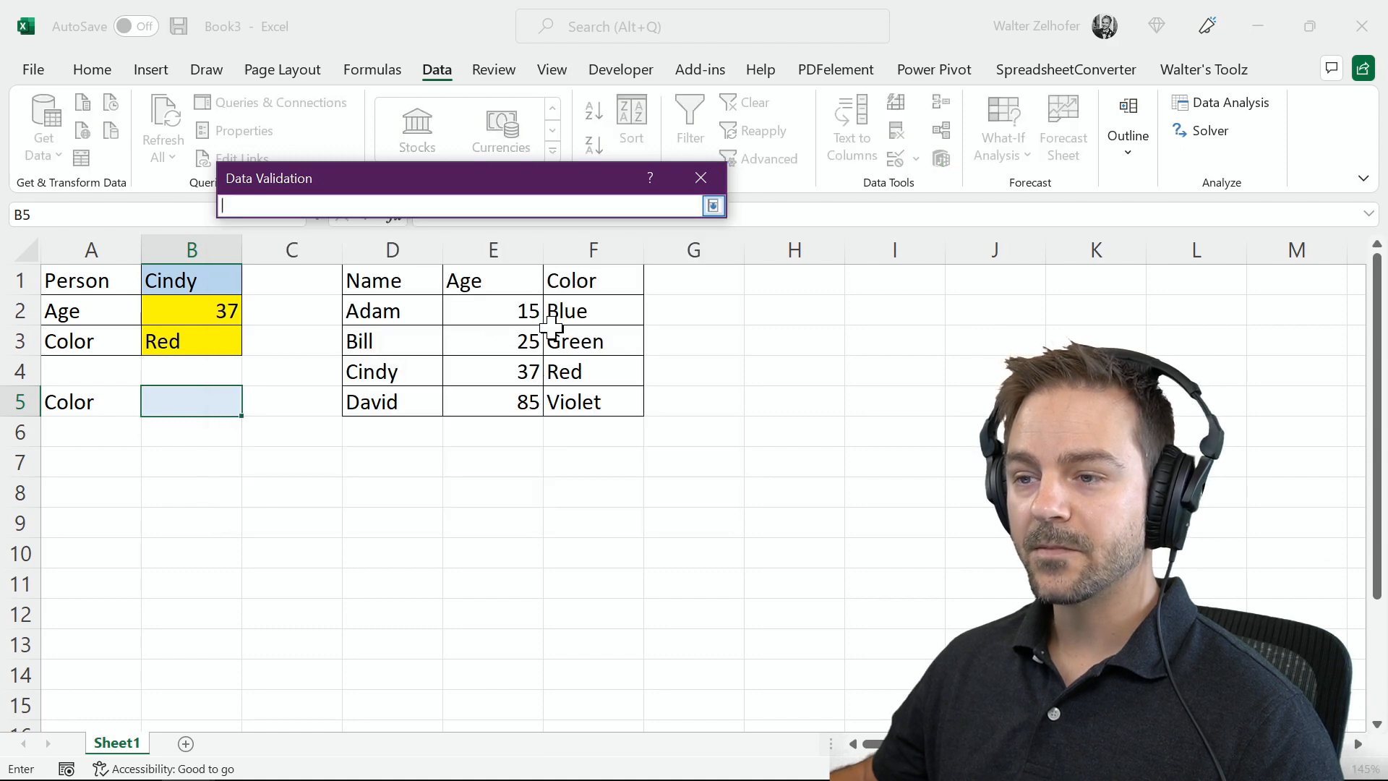
{"action": "left_click_drag", "start_coordinate": [576, 305], "coordinate": [586, 394]}
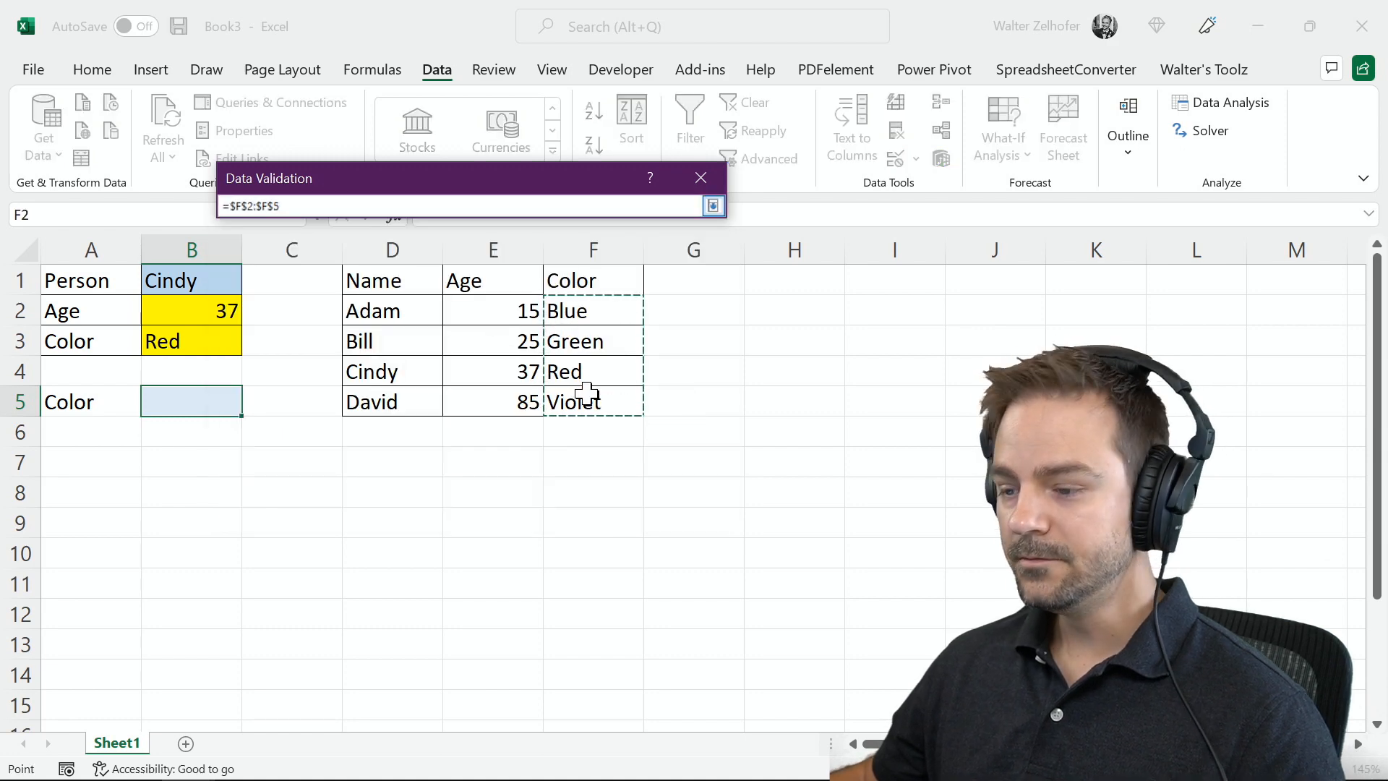
{"action": "key", "text": "Return"}
{"action": "left_click", "coordinate": [568, 494]}
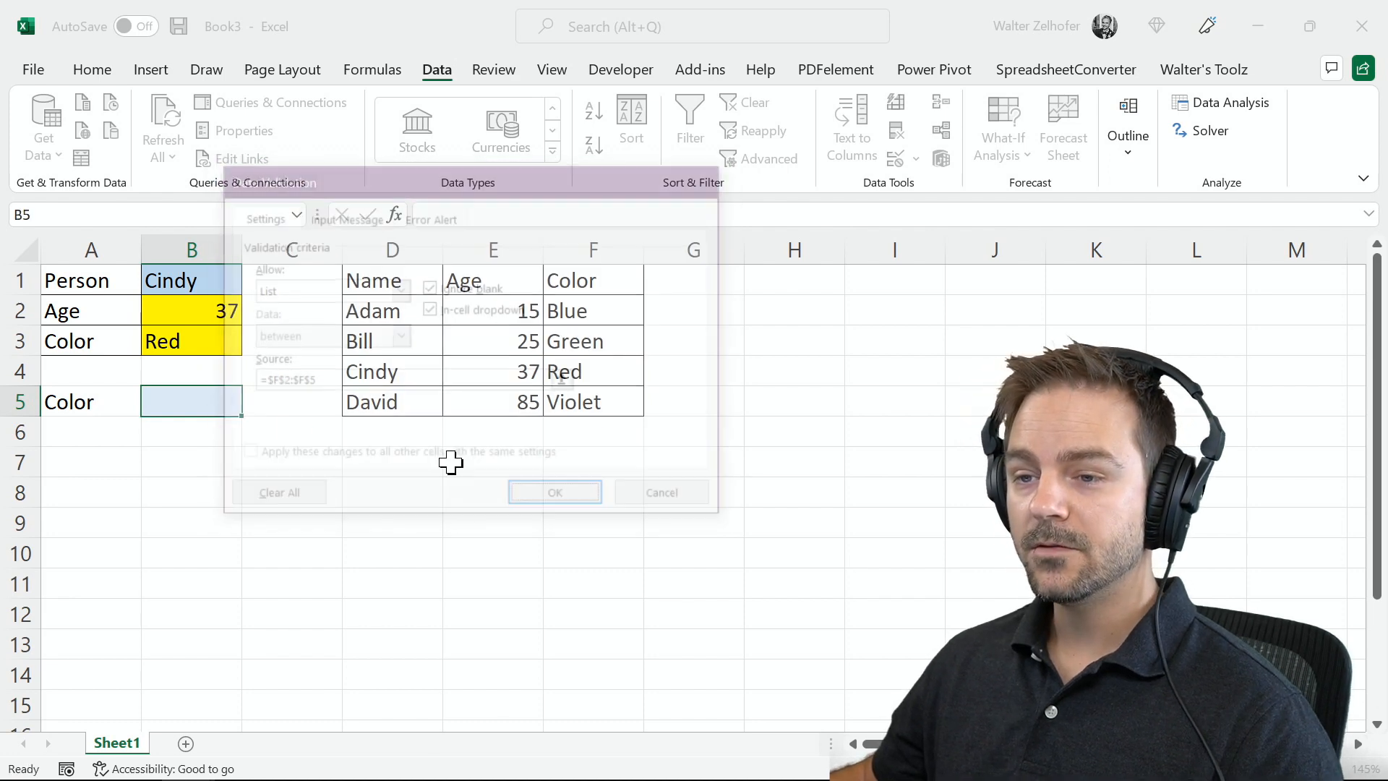
{"action": "left_click", "coordinate": [251, 405]}
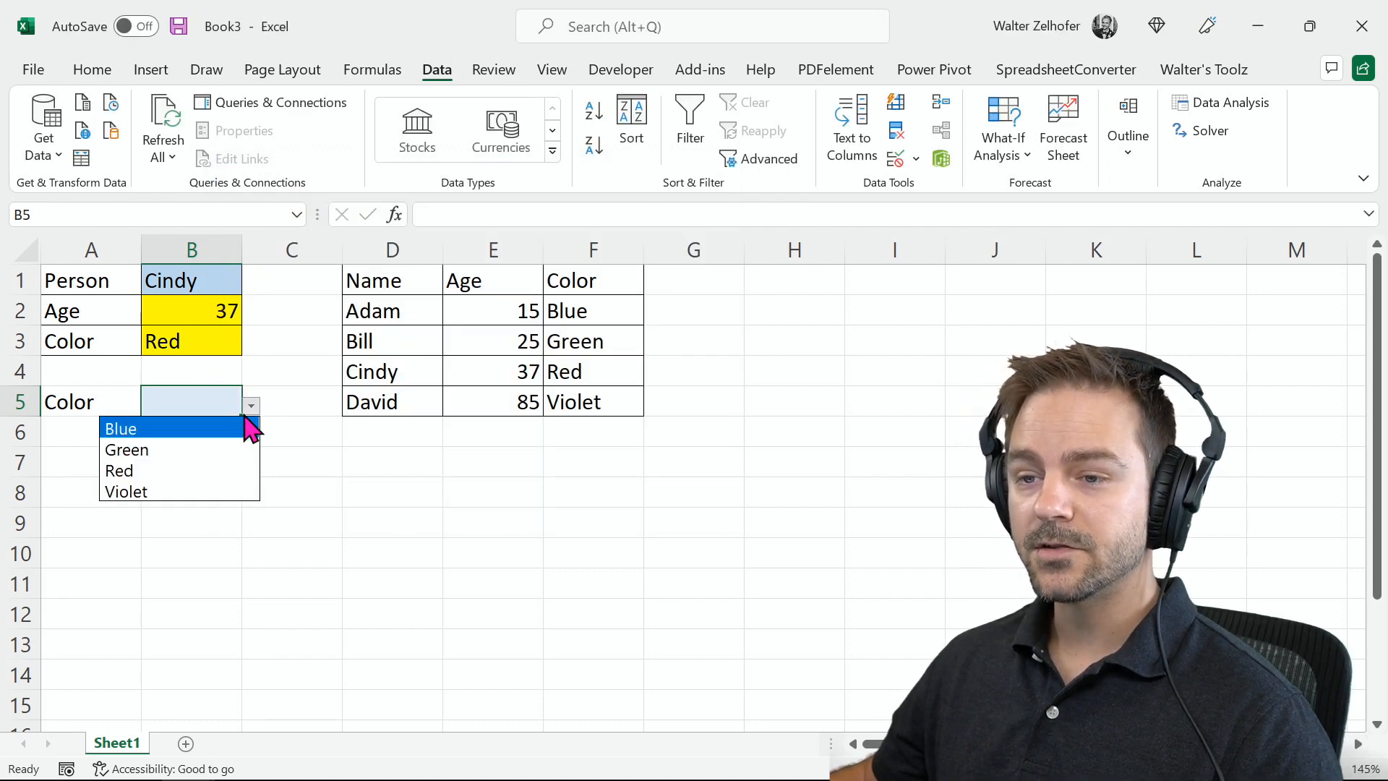
{"action": "left_click", "coordinate": [193, 471]}
- Enter the label "Person with this color" in cell A6
{"action": "left_click", "coordinate": [116, 432]}
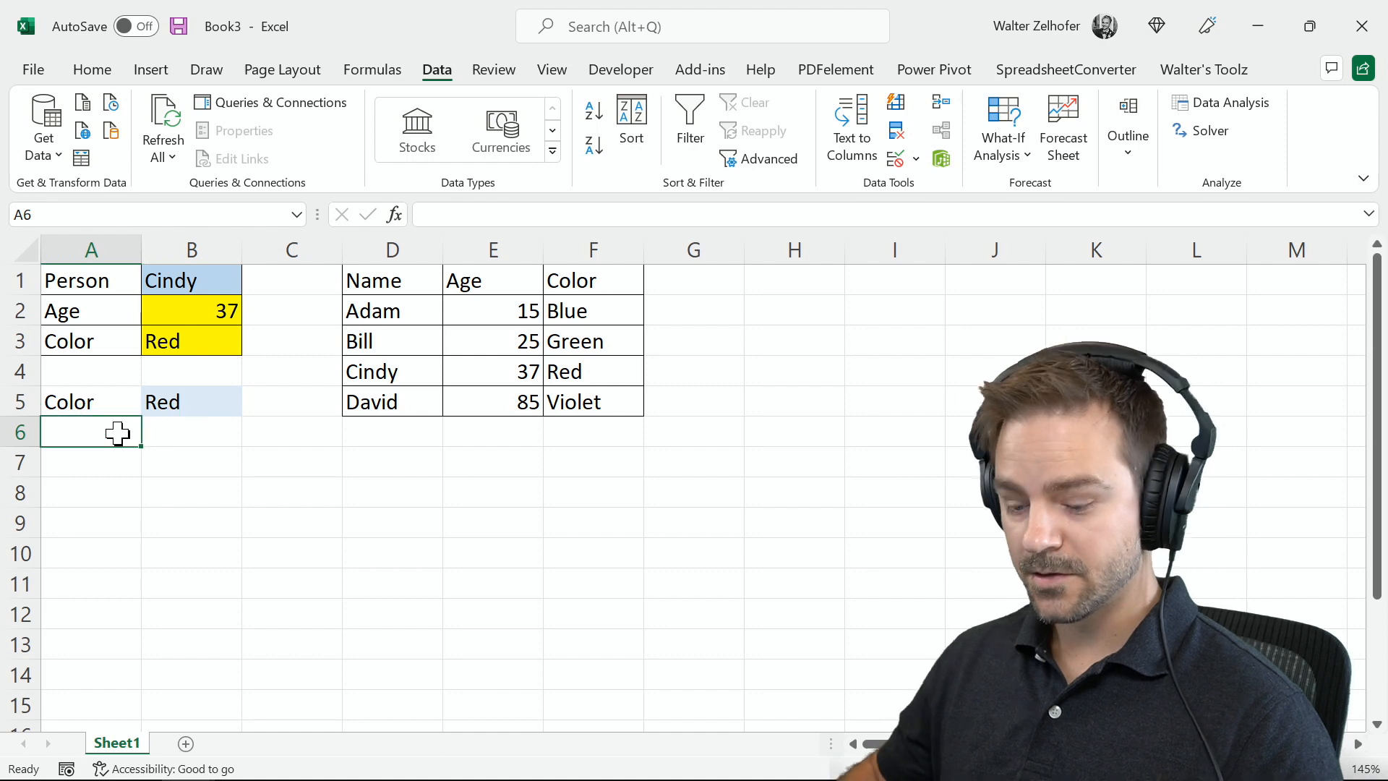
{"action": "type", "text": "Person with th"}
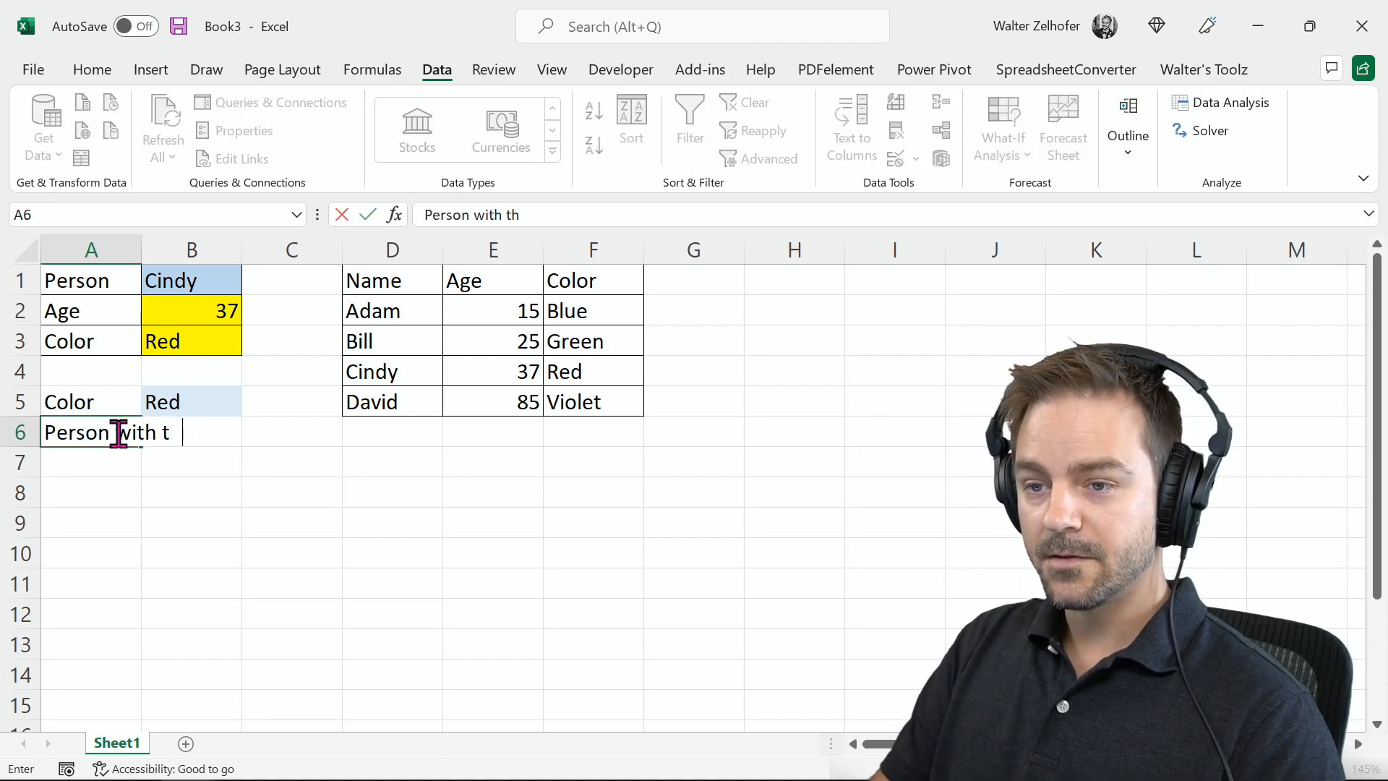
{"action": "type", "text": "is color"}
{"action": "key", "text": "Return"}
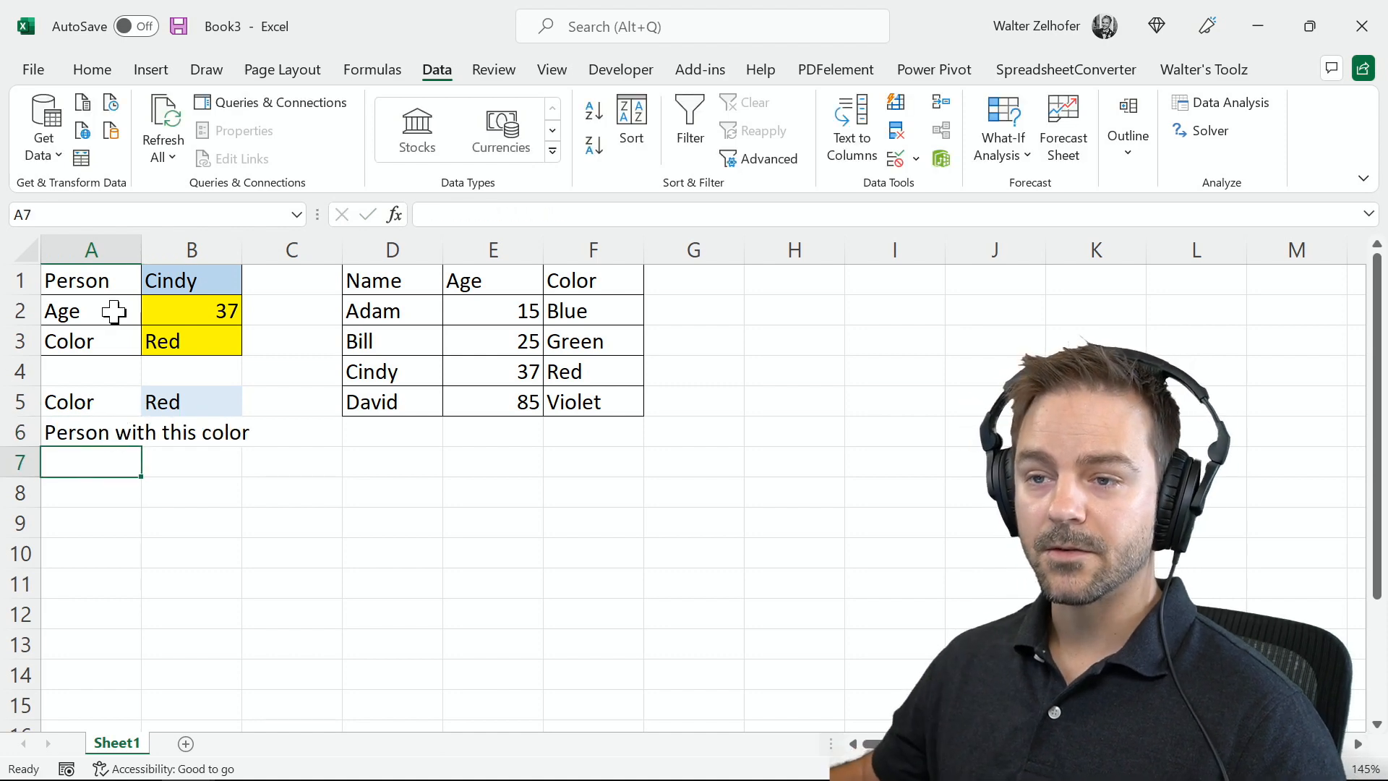
- Autofit the width of column A to the label "Person with this color"
{"action": "left_click", "coordinate": [135, 238]}
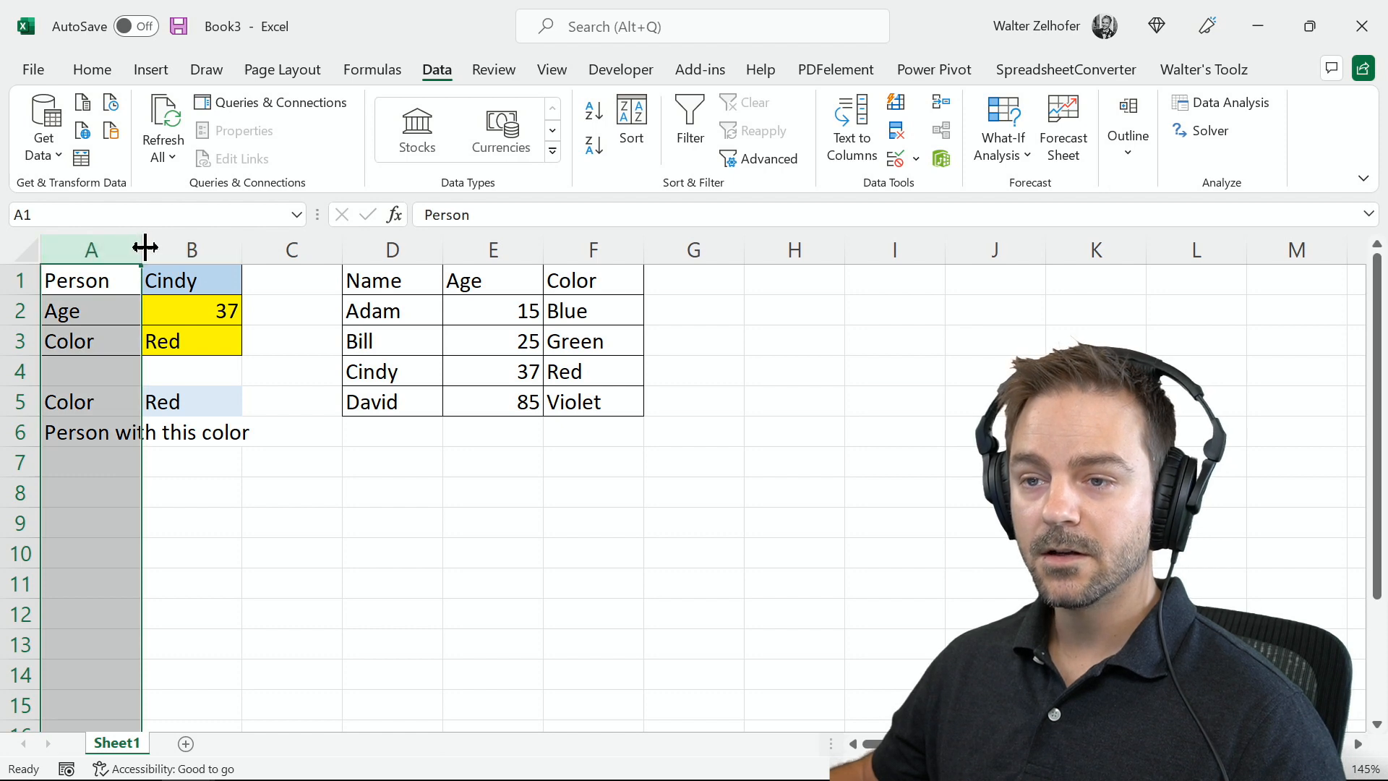
{"action": "double_click", "coordinate": [141, 246]}
{"action": "left_click", "coordinate": [288, 431]}
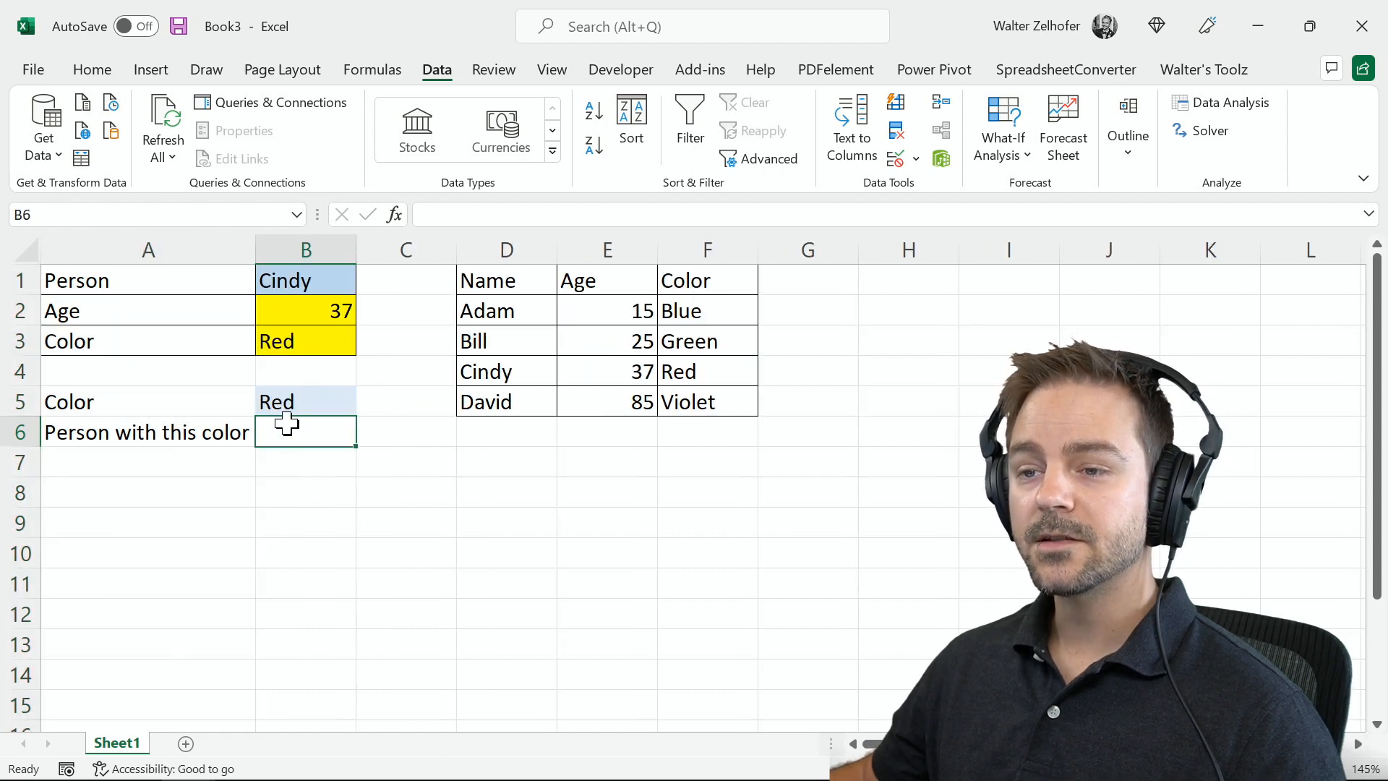
- Fill cell B6 with yellow and add borders to all cells in the range A5:B7
{"action": "left_click", "coordinate": [286, 402]}
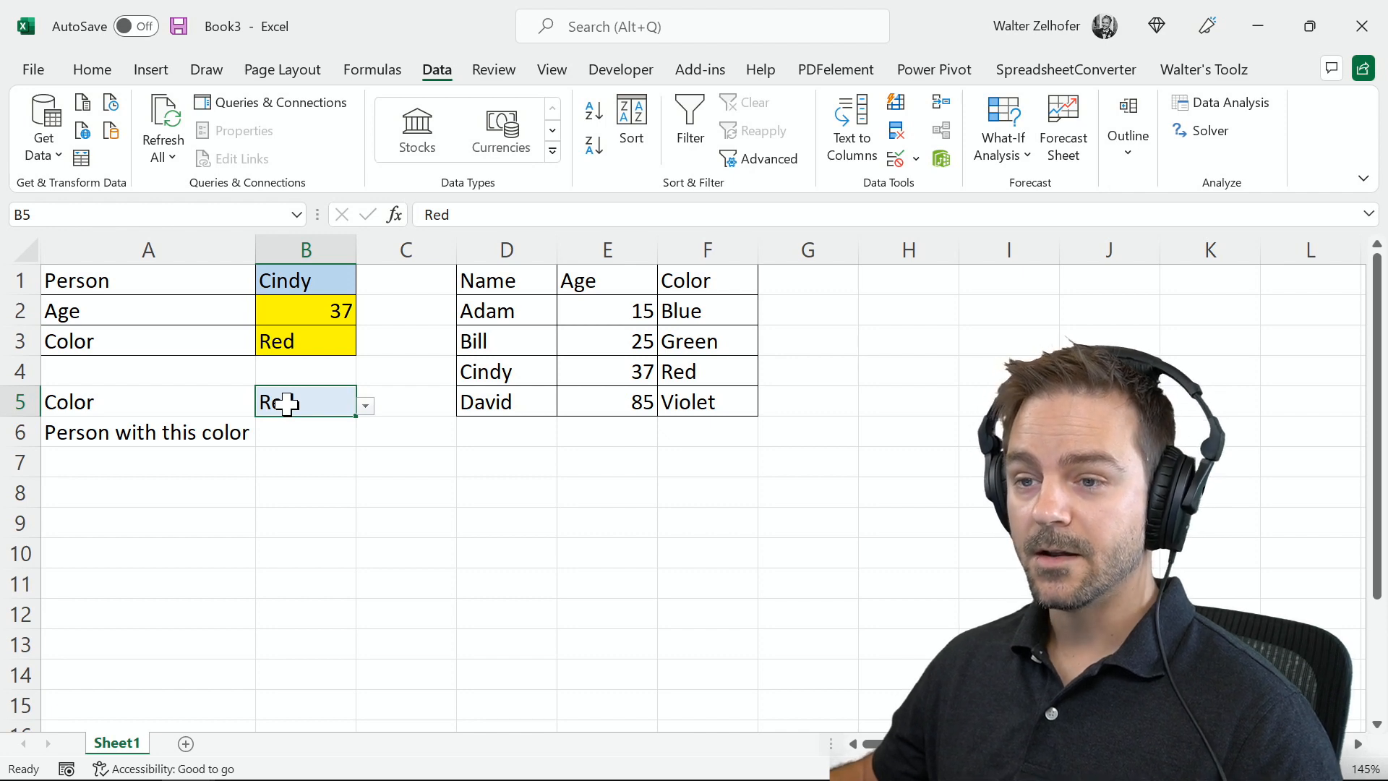
{"action": "left_click", "coordinate": [287, 439]}
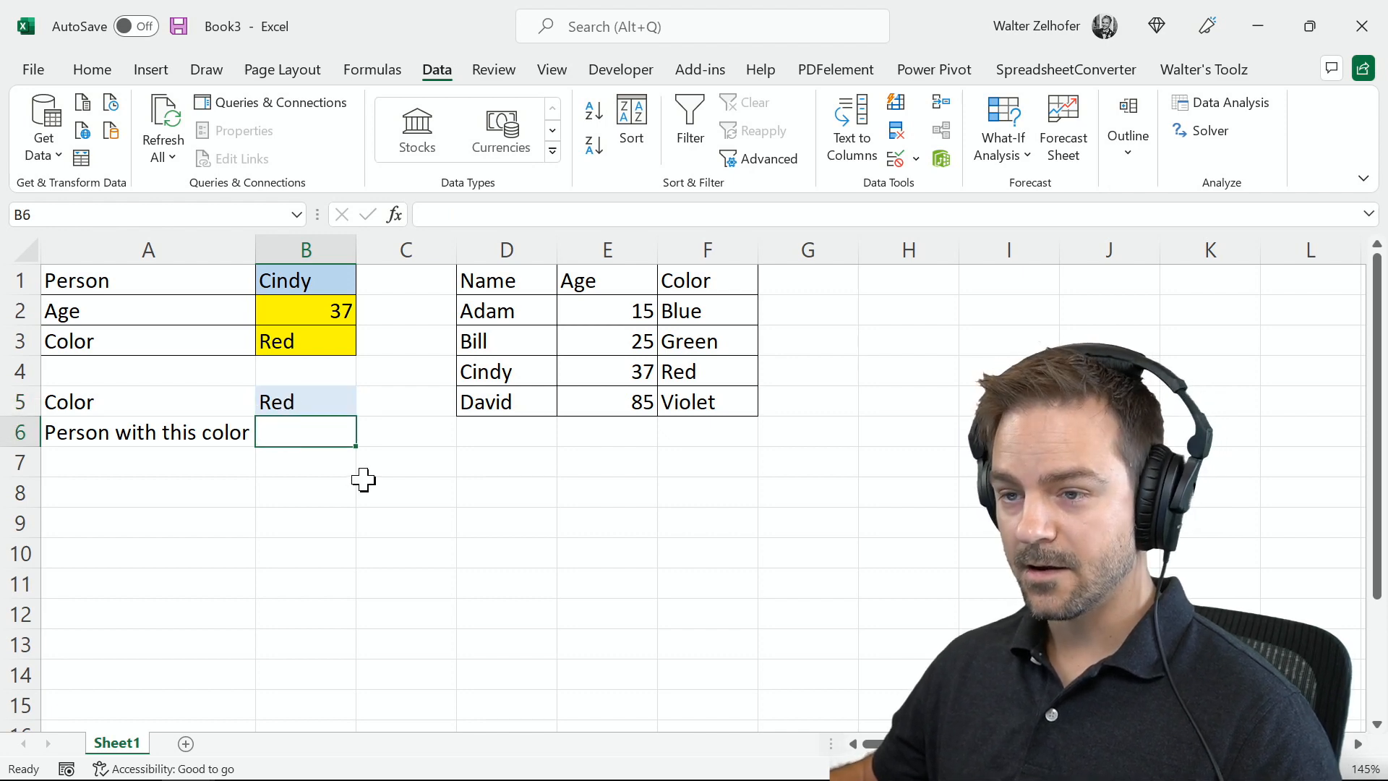
{"action": "key", "text": "alt+h"}
{"action": "key", "text": "h"}
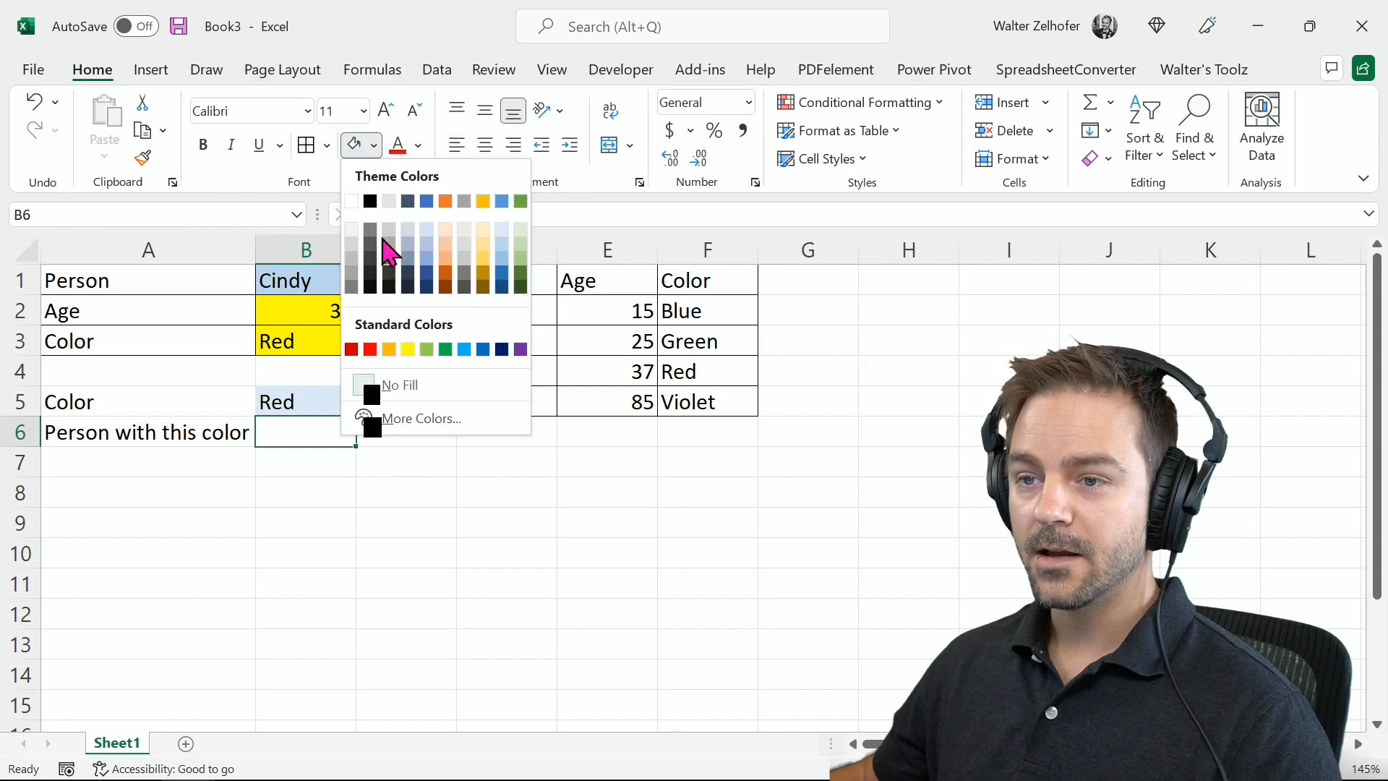
{"action": "left_click", "coordinate": [407, 349]}
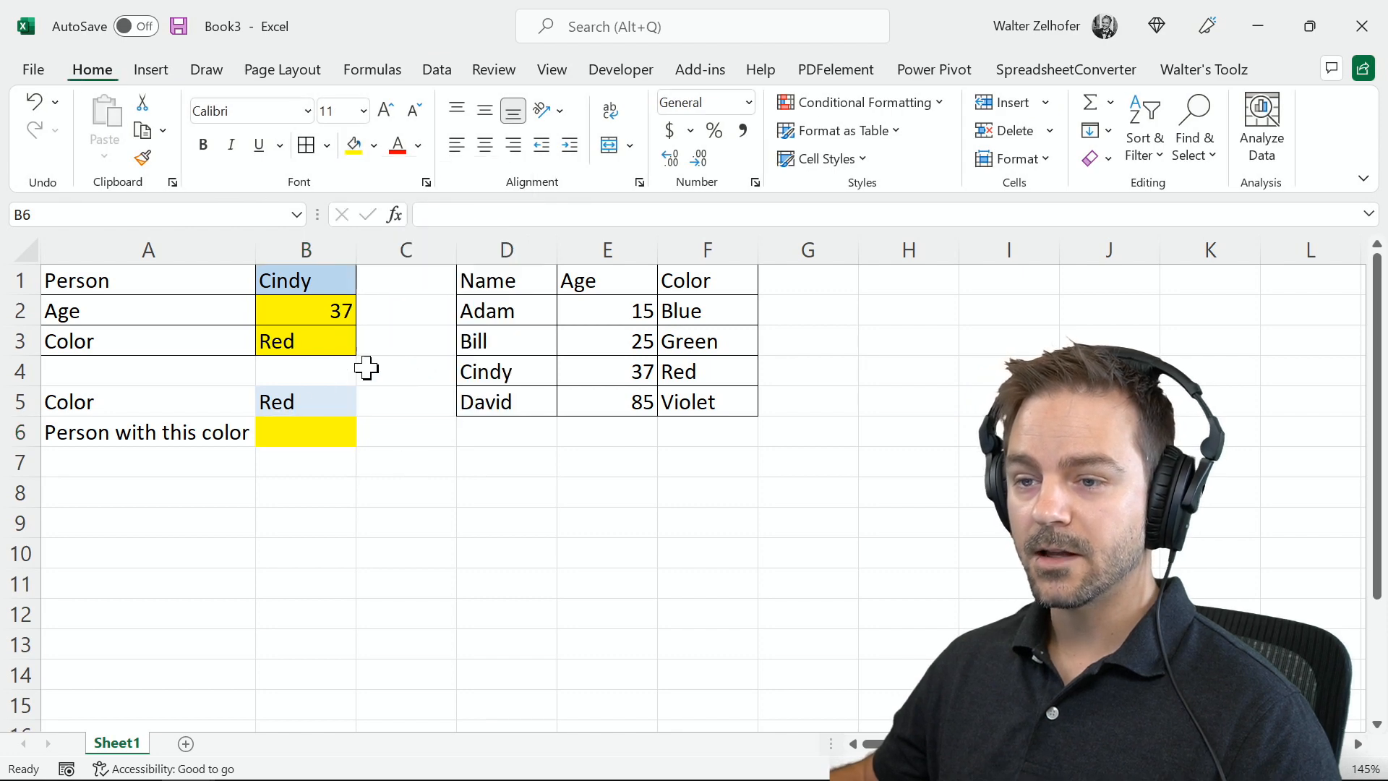
{"action": "left_click_drag", "start_coordinate": [217, 400], "coordinate": [313, 456]}
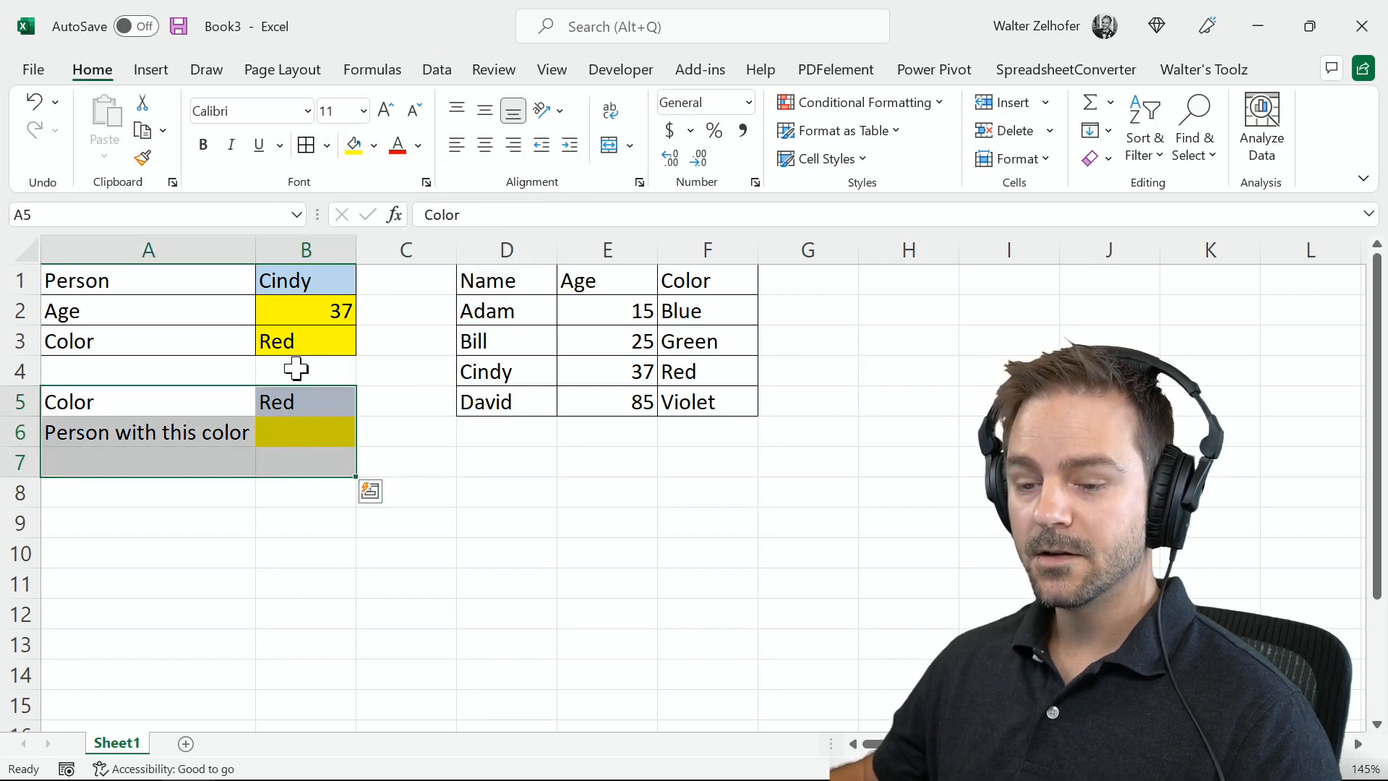
- Try the reverse lookup =vlookup(B5,D2:F5,1,false) in cell B6, then clear the cell
{"action": "left_click", "coordinate": [318, 422]}
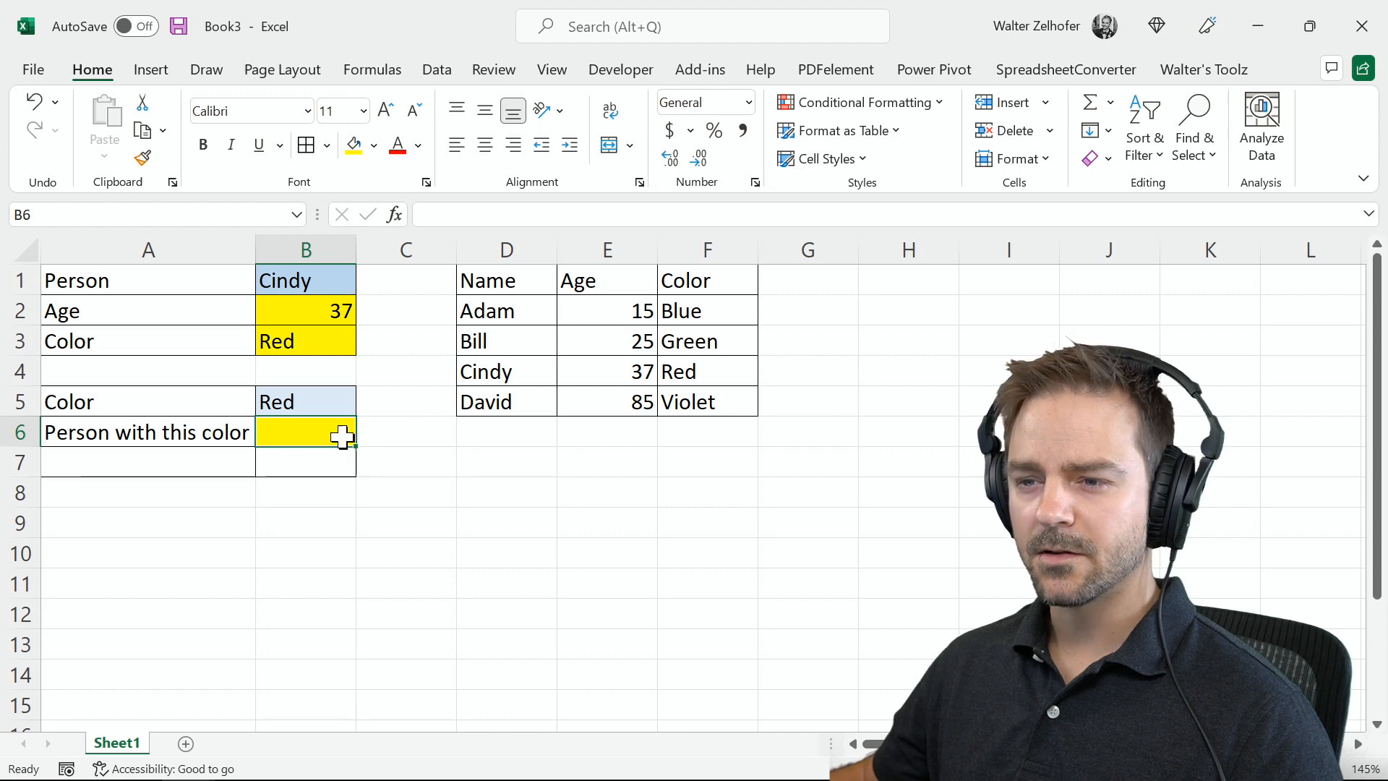
{"action": "type", "text": "=vlo"}
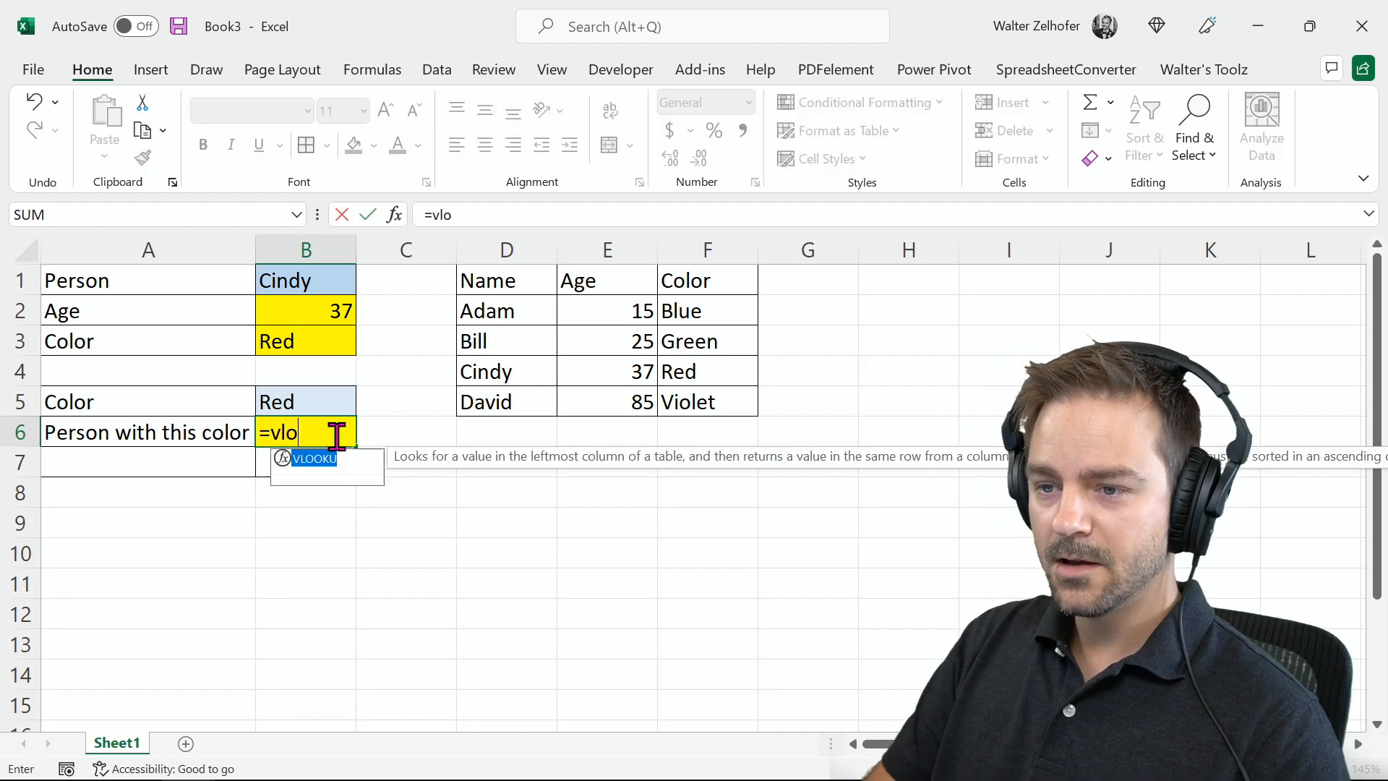
{"action": "type", "text": "okup("}
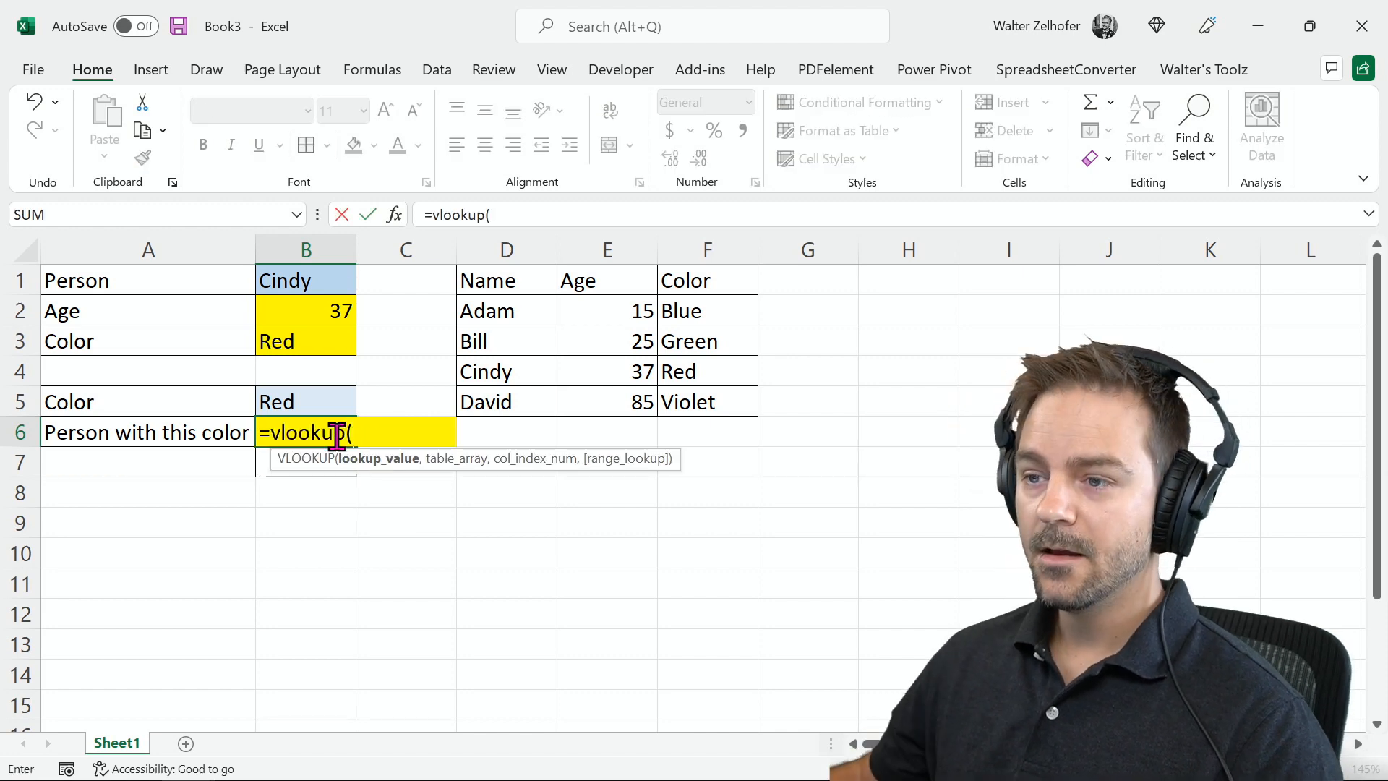
{"action": "left_click_drag", "start_coordinate": [476, 311], "coordinate": [715, 406]}
{"action": "type", "text": ","}
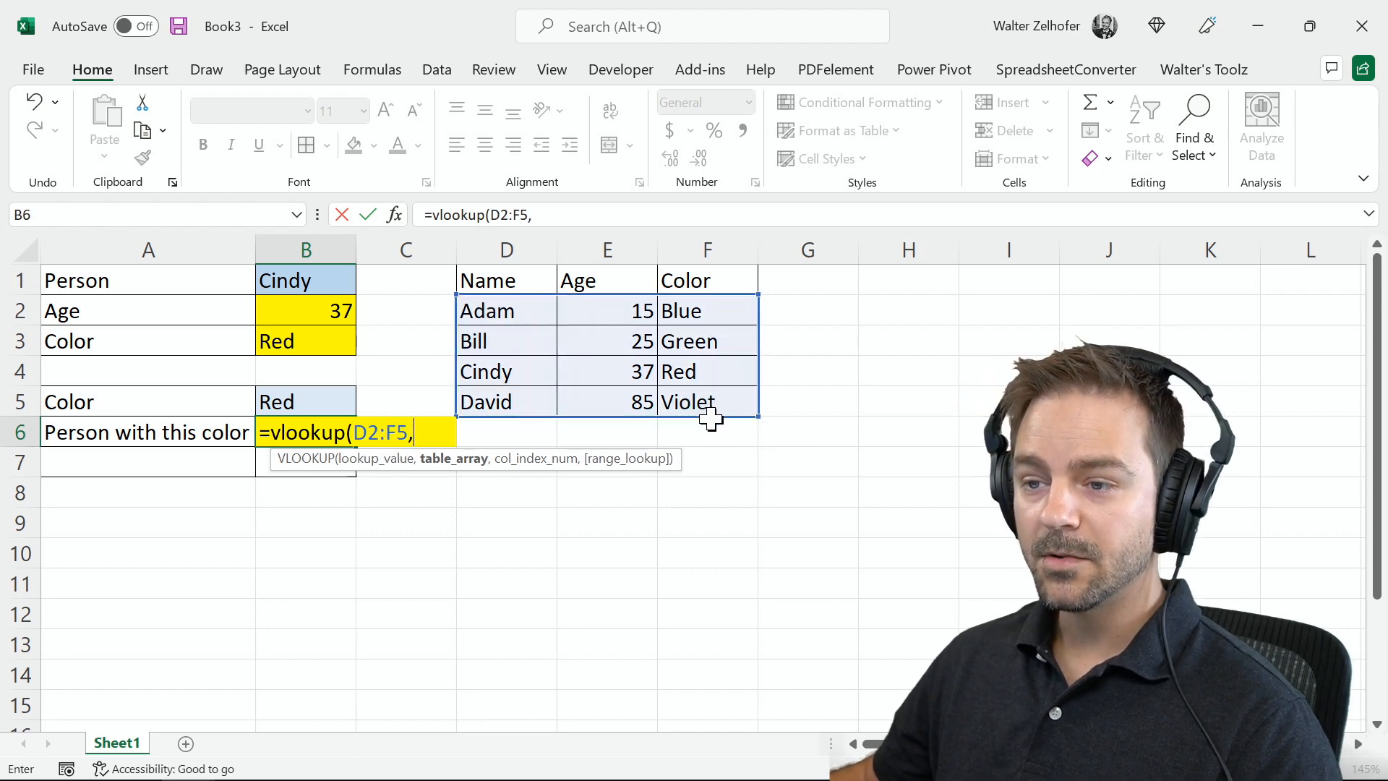
{"action": "key", "text": "BackSpace"}
{"action": "key", "text": "BackSpace"}
{"action": "key", "text": "BackSpace"}
{"action": "key", "text": "BackSpace"}
{"action": "key", "text": "BackSpace"}
{"action": "key", "text": "BackSpace"}
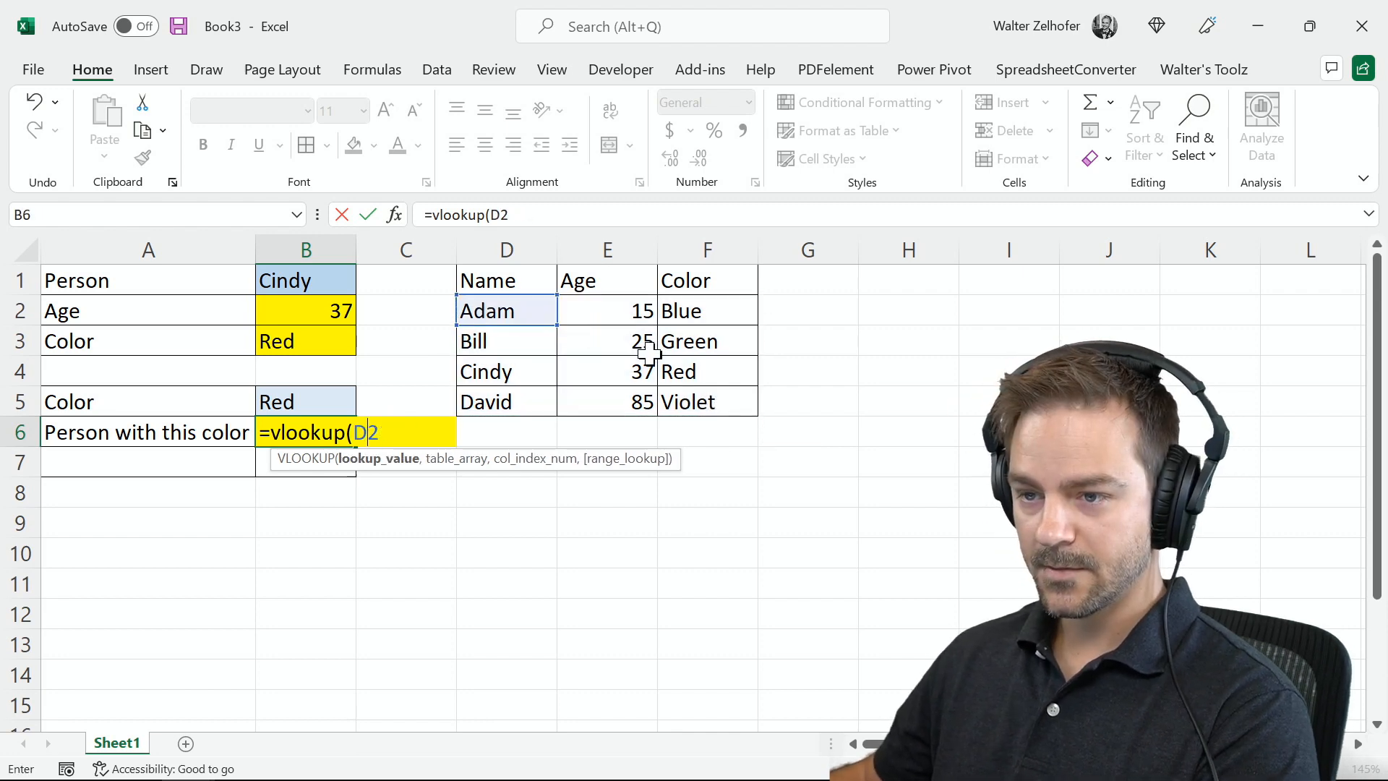
{"action": "left_click", "coordinate": [328, 394]}
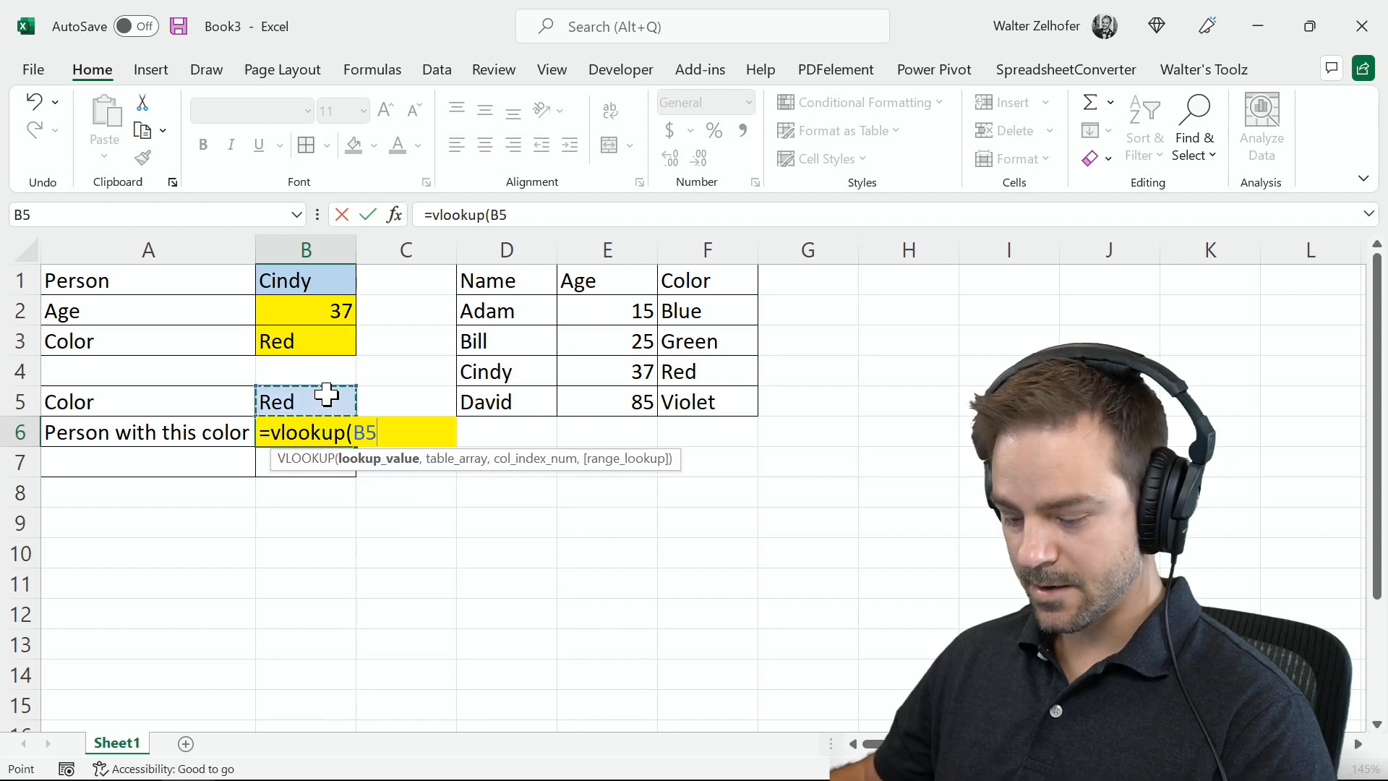
{"action": "type", "text": ","}
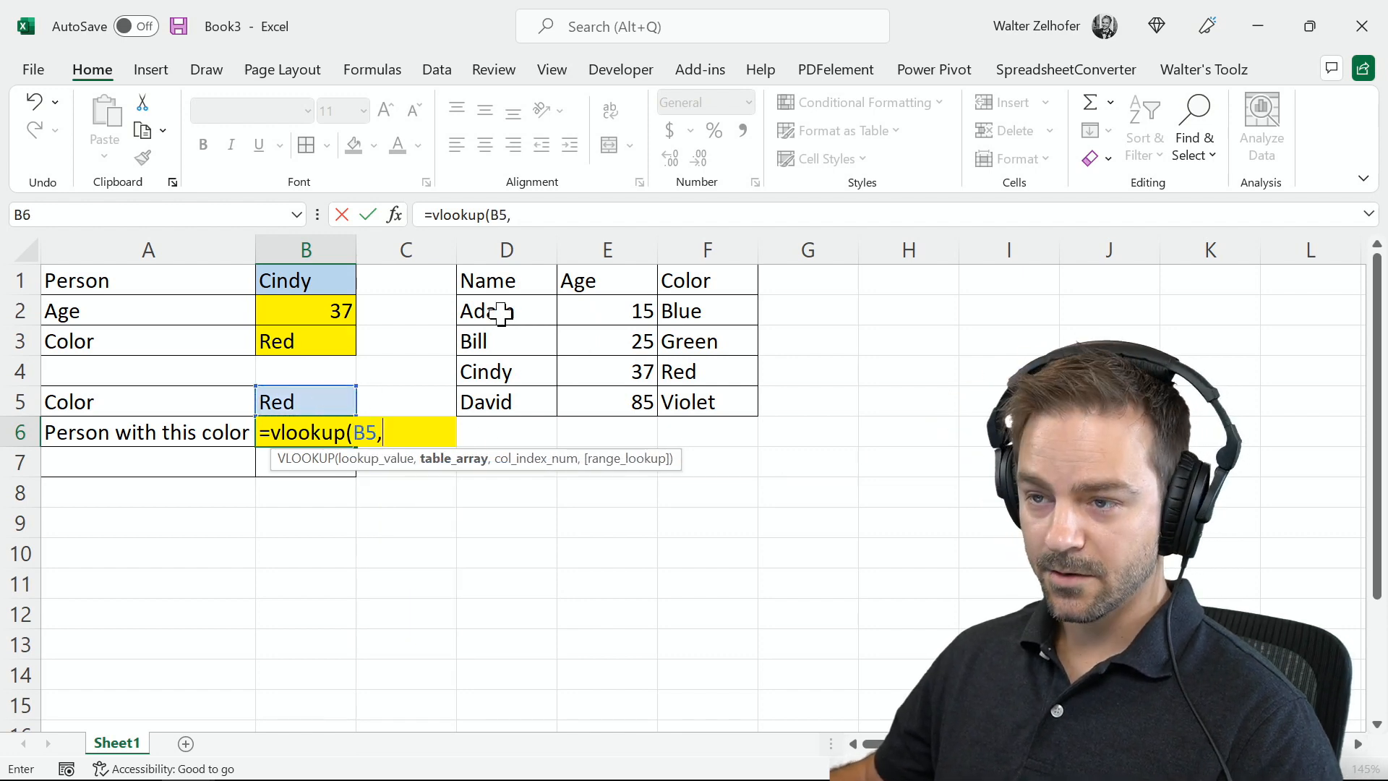
{"action": "left_click_drag", "start_coordinate": [500, 313], "coordinate": [696, 400]}
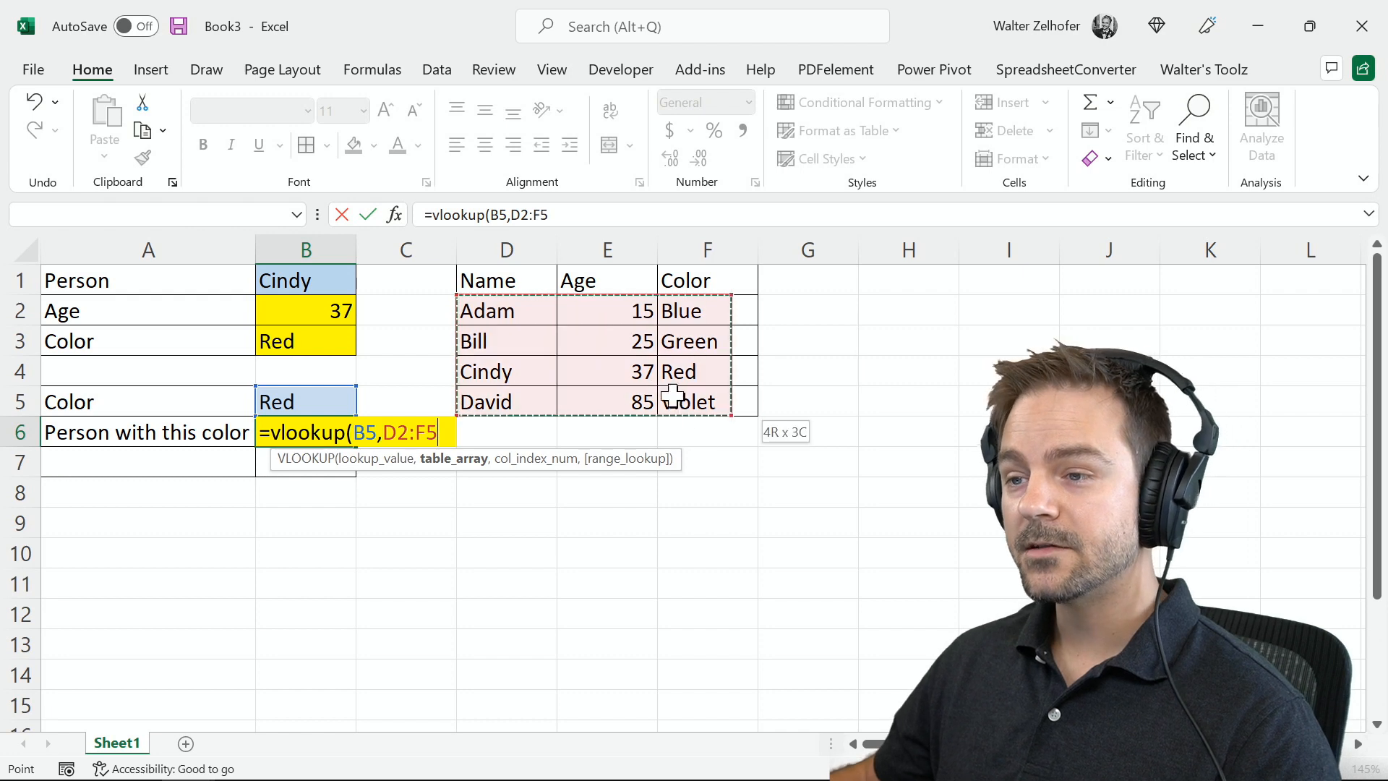
{"action": "type", "text": ","}
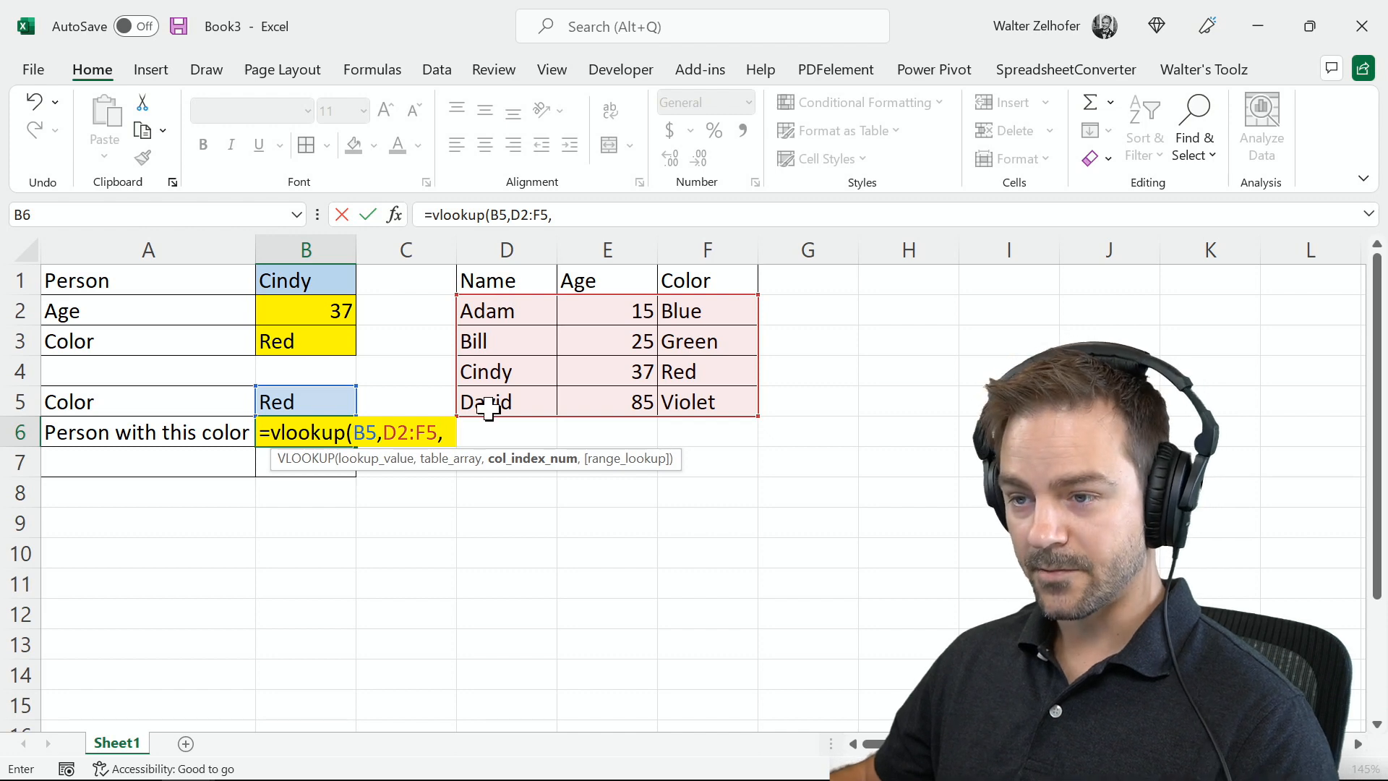
{"action": "type", "text": "1,false)"}
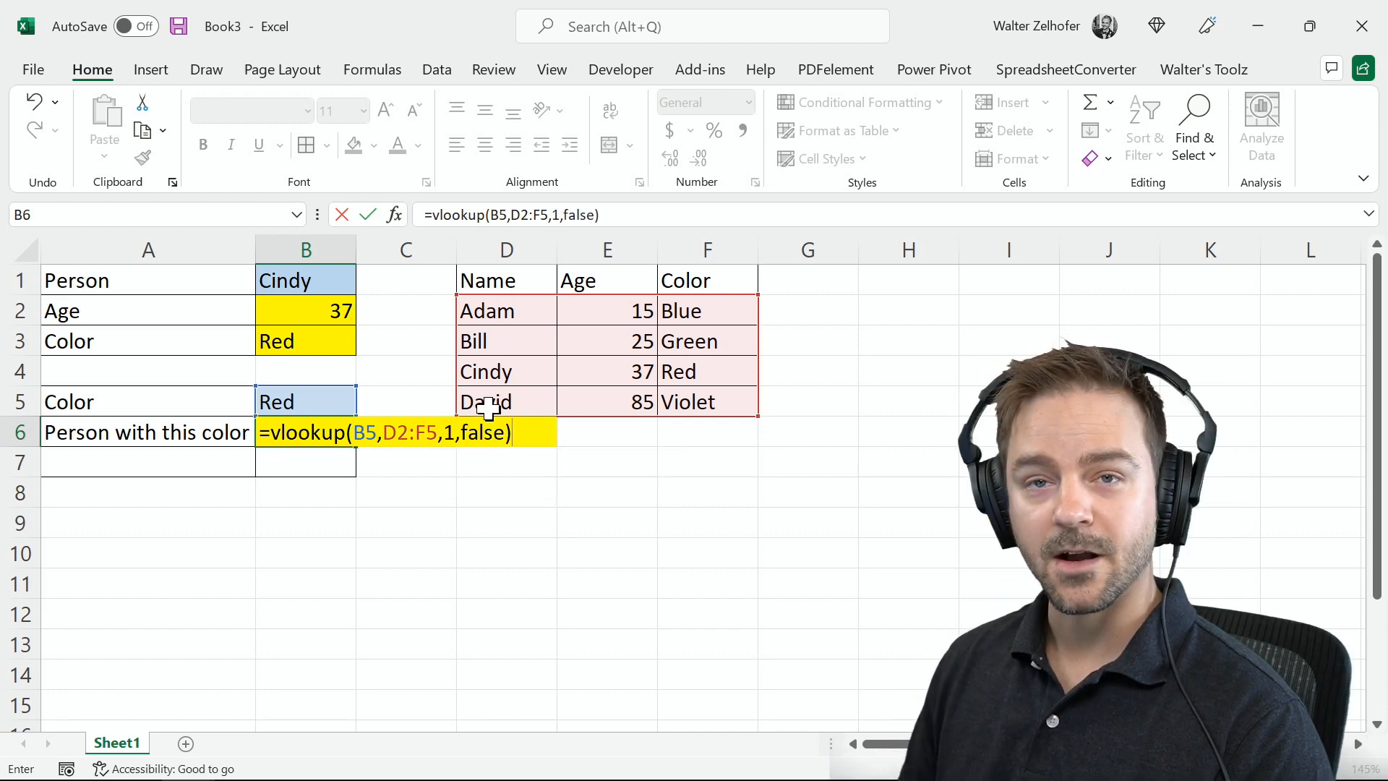
{"action": "key", "text": "Return"}
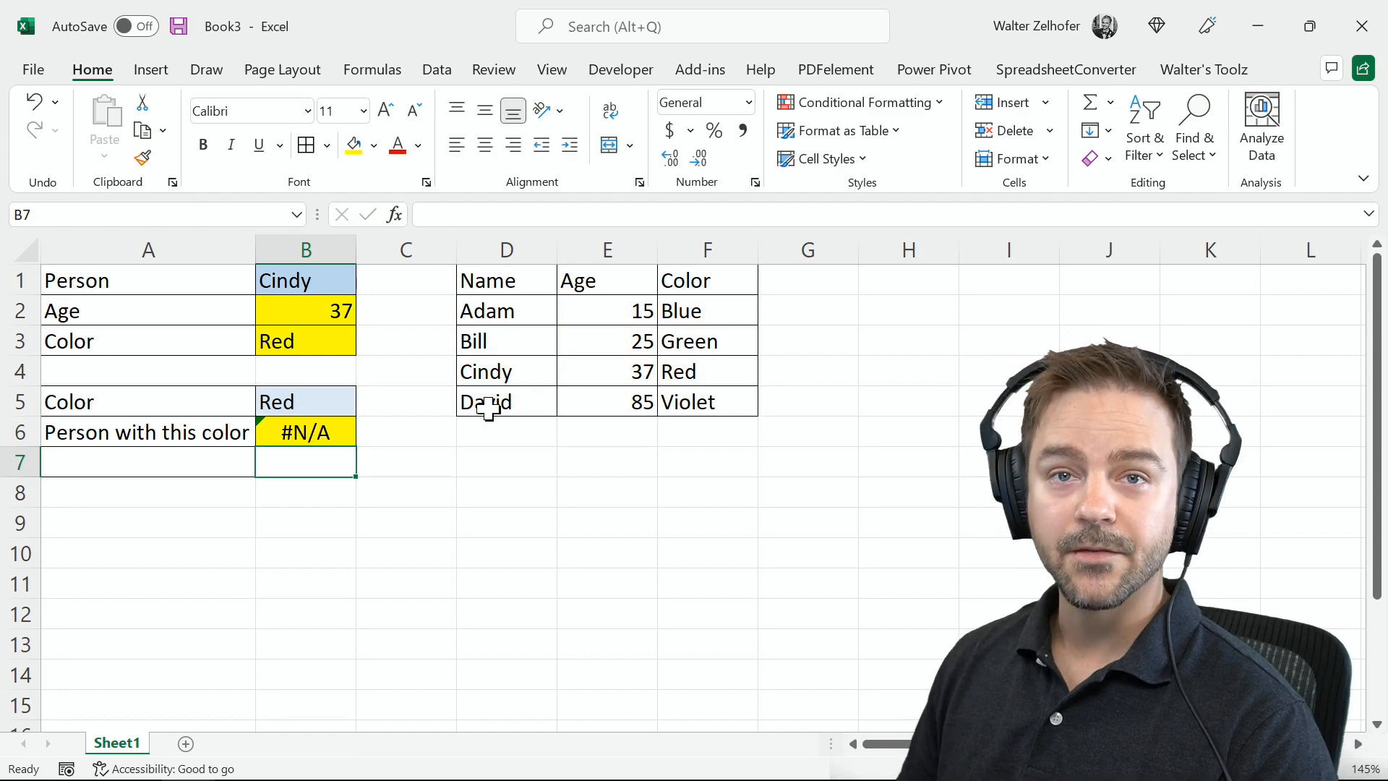
{"action": "key", "text": "Up"}
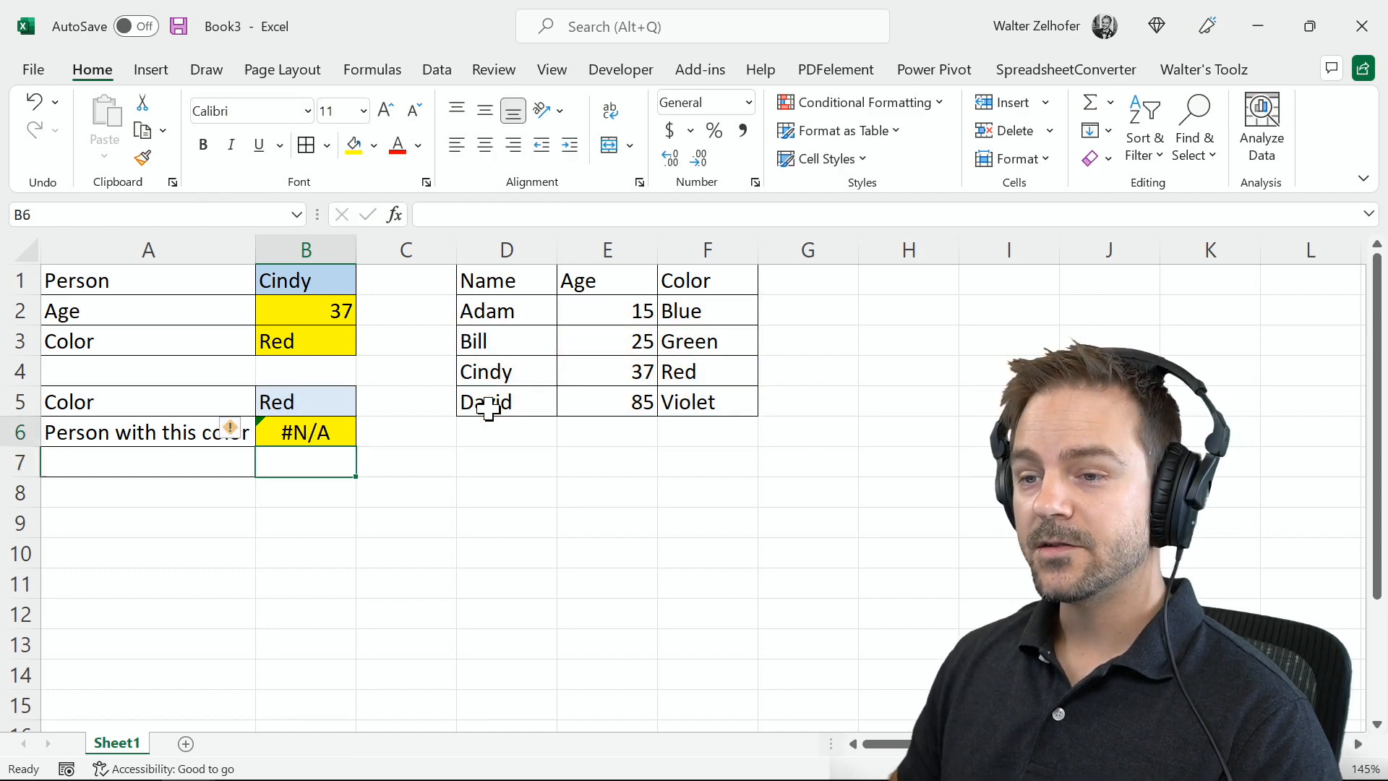
{"action": "key", "text": "Delete"}
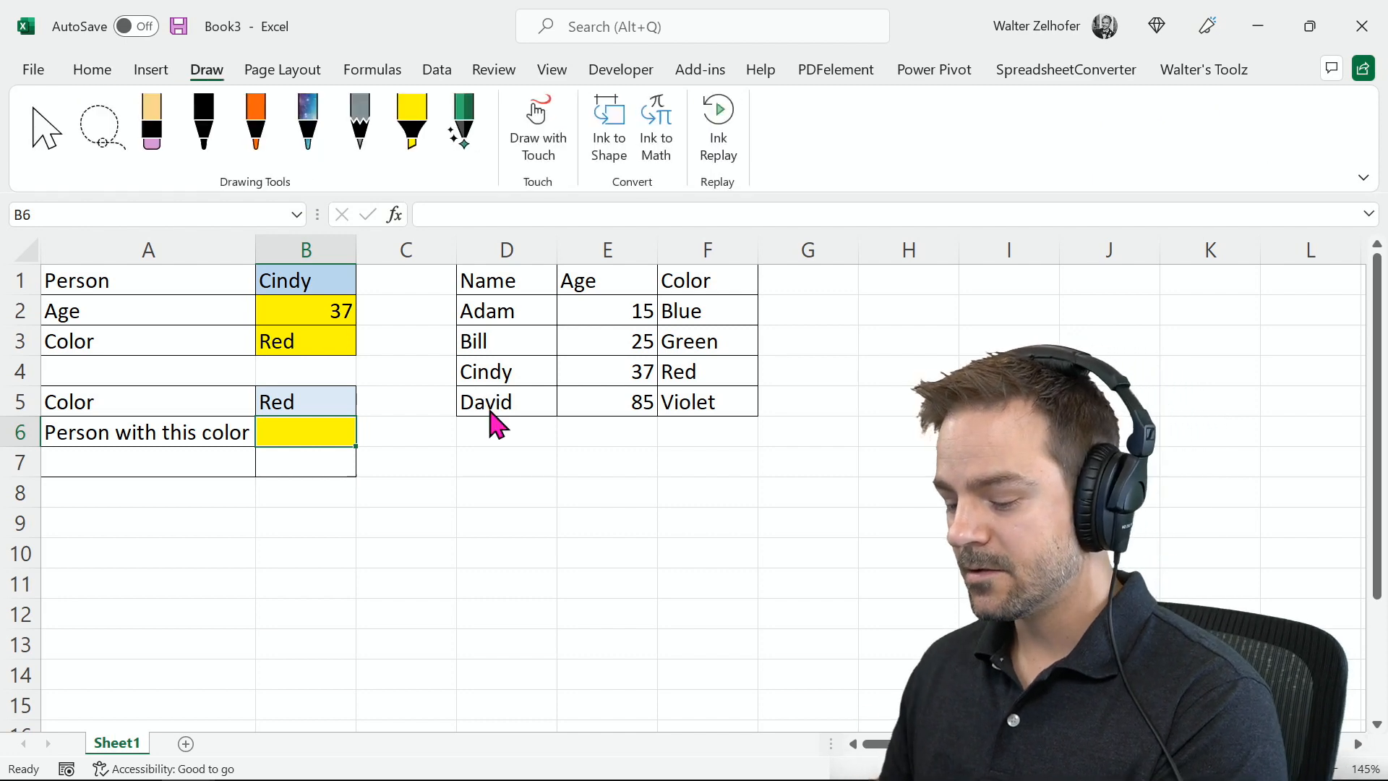
- Draw a black rightward arrow below the data table and an orange leftward arrow beneath it
{"action": "mouse_move", "coordinate": [498, 452]}
{"action": "left_mouse_down"}
{"action": "mouse_move", "coordinate": [557, 468]}
{"action": "mouse_move", "coordinate": [757, 444]}
{"action": "mouse_move", "coordinate": [707, 441]}
{"action": "left_mouse_up"}
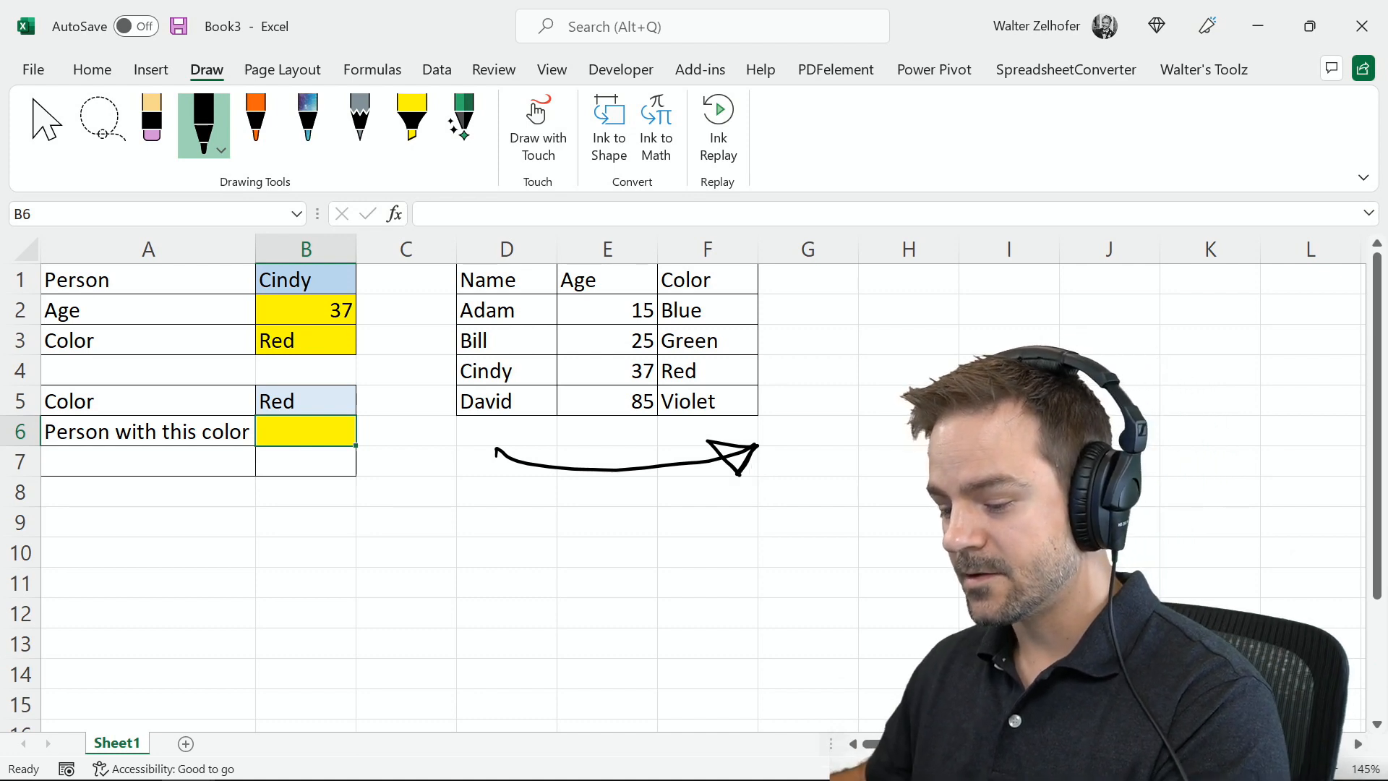
{"action": "left_click", "coordinate": [255, 121]}
{"action": "mouse_move", "coordinate": [757, 497]}
{"action": "left_mouse_down"}
{"action": "mouse_move", "coordinate": [683, 527]}
{"action": "mouse_move", "coordinate": [455, 508]}
{"action": "mouse_move", "coordinate": [460, 519]}
{"action": "left_mouse_up"}
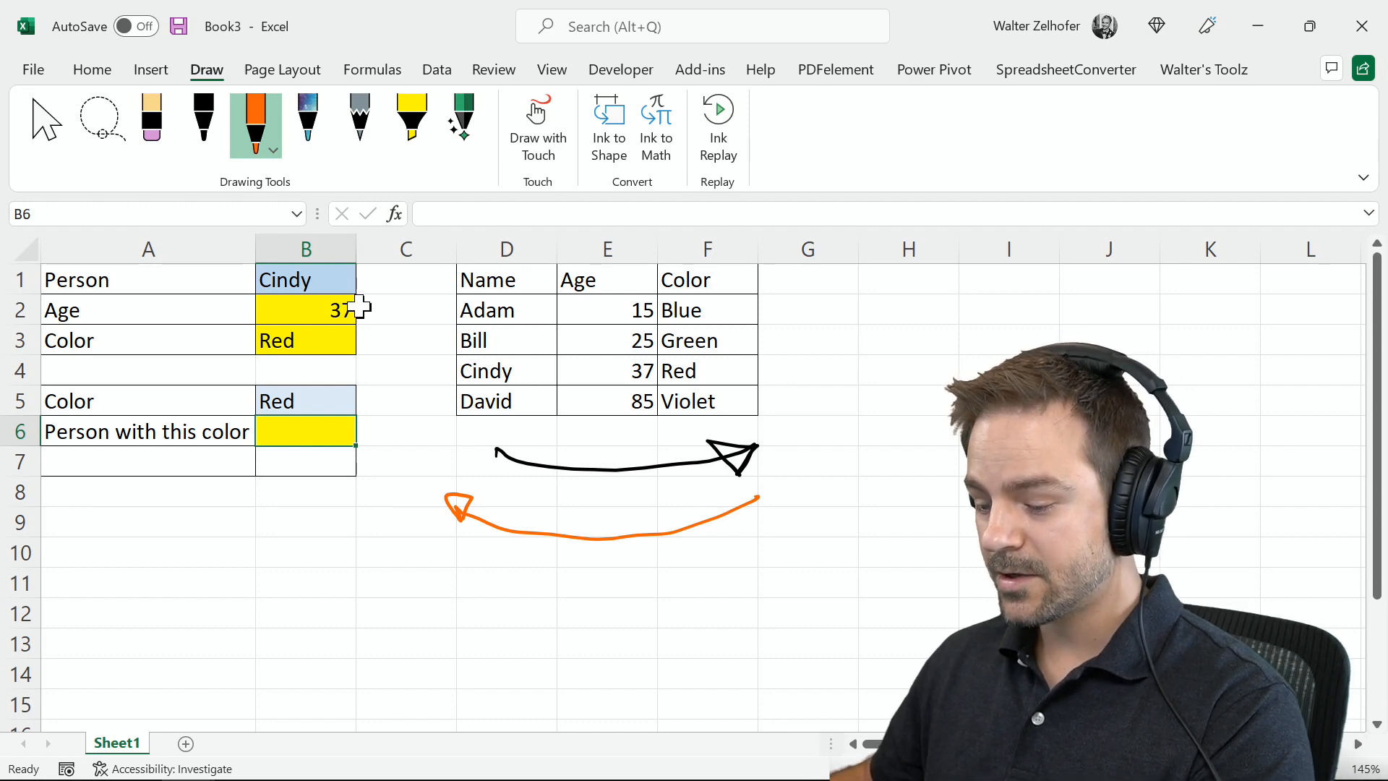
- Enter =D2 in cell G2 and fill it down to G5 to repeat the names beside the Color column
{"action": "left_click", "coordinate": [795, 310]}
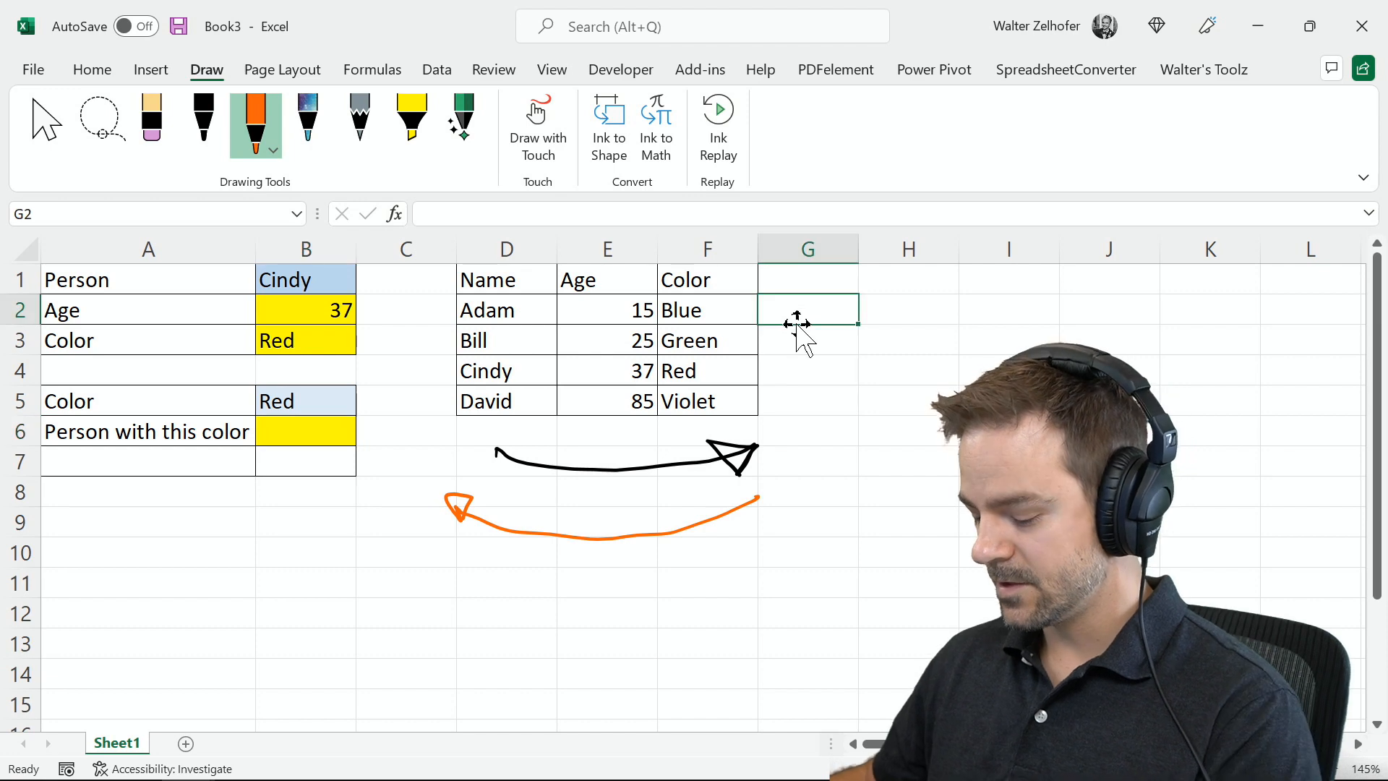
{"action": "type", "text": "="}
{"action": "left_click", "coordinate": [506, 310]}
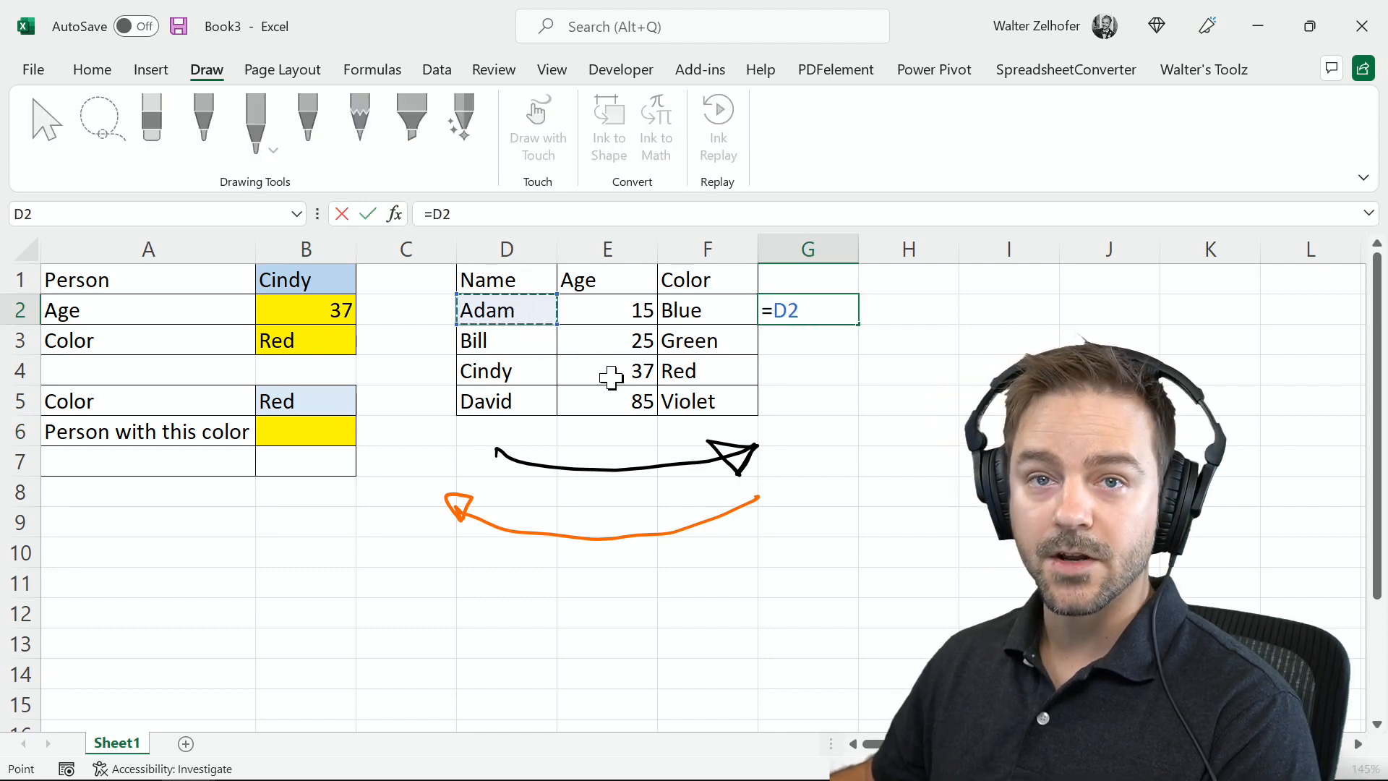
{"action": "key", "text": "Return"}
{"action": "left_click", "coordinate": [795, 309]}
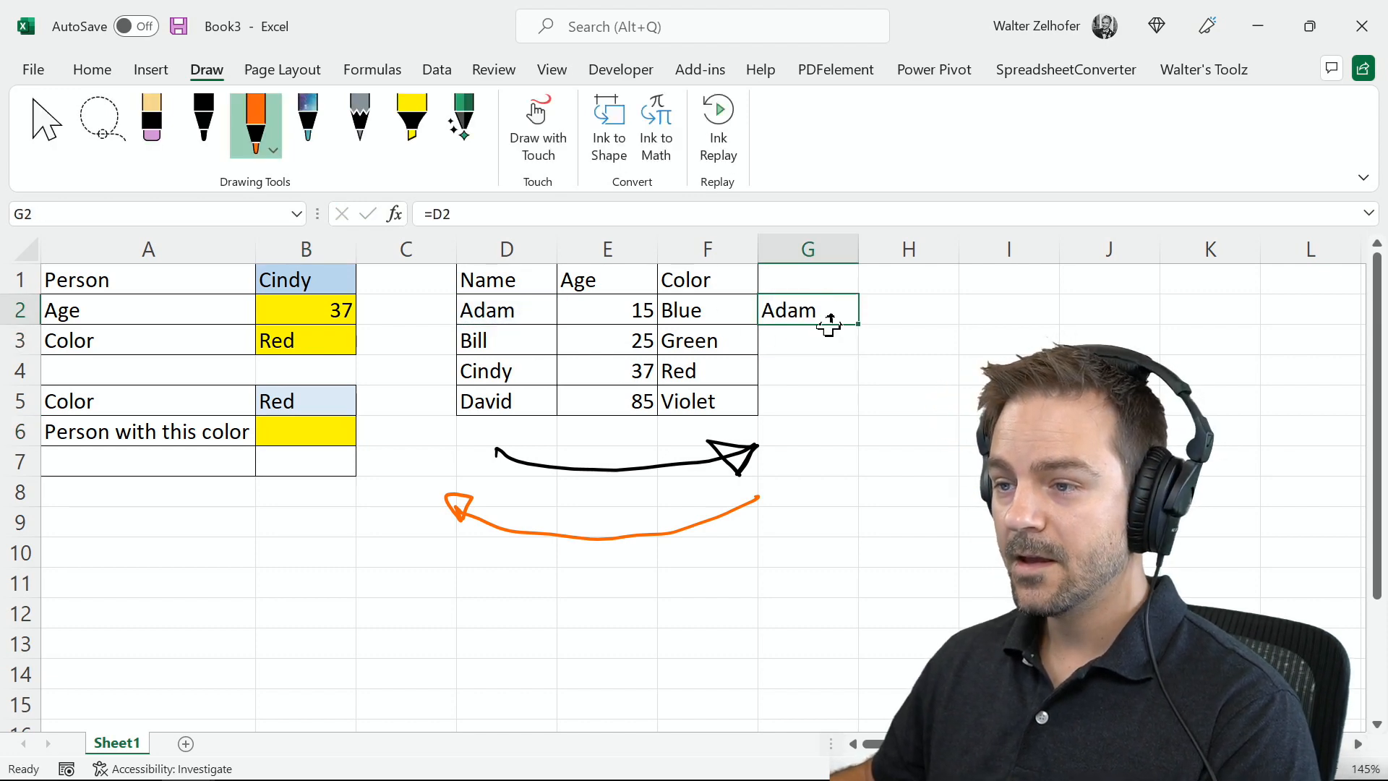
{"action": "double_click", "coordinate": [858, 328]}
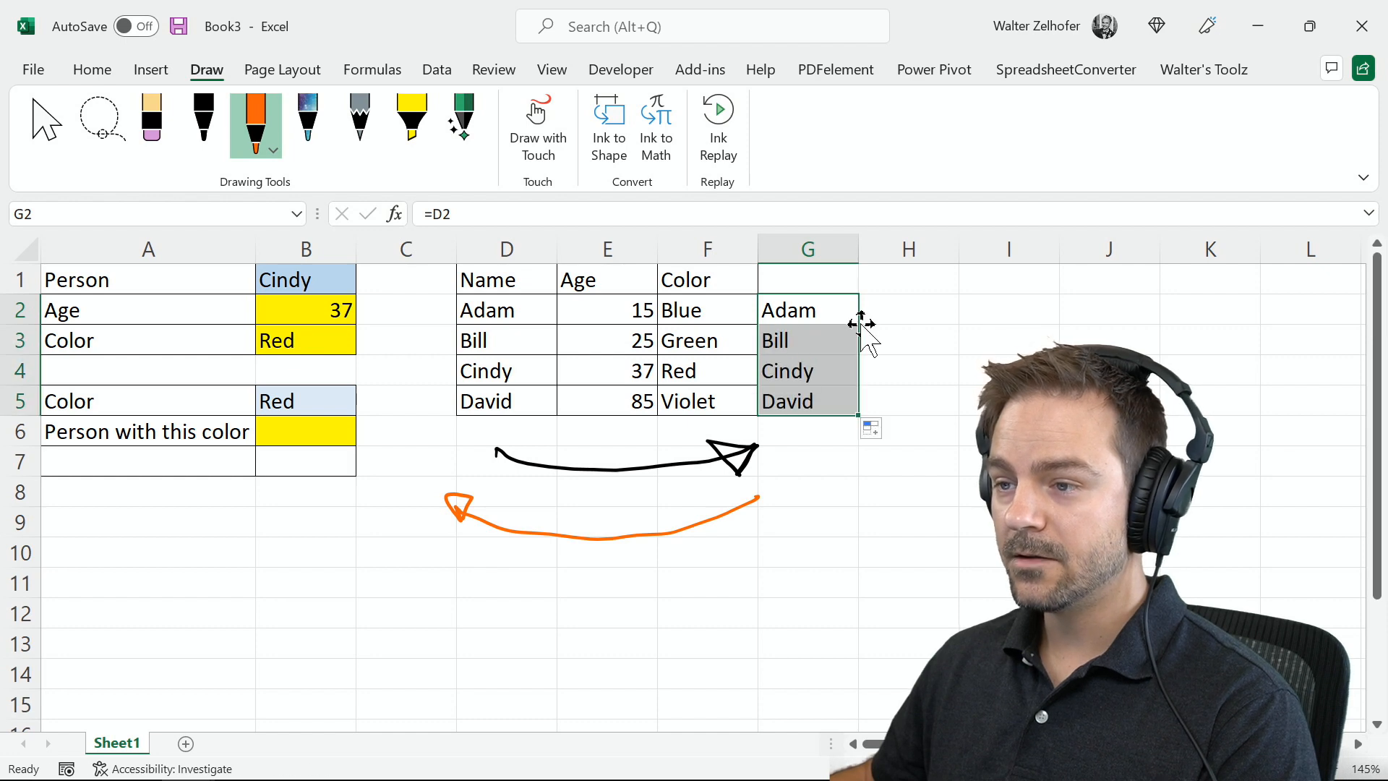
- Check the cell references in the formulas of G2 through G5
{"action": "left_click", "coordinate": [821, 308]}
{"action": "double_click", "coordinate": [826, 313]}
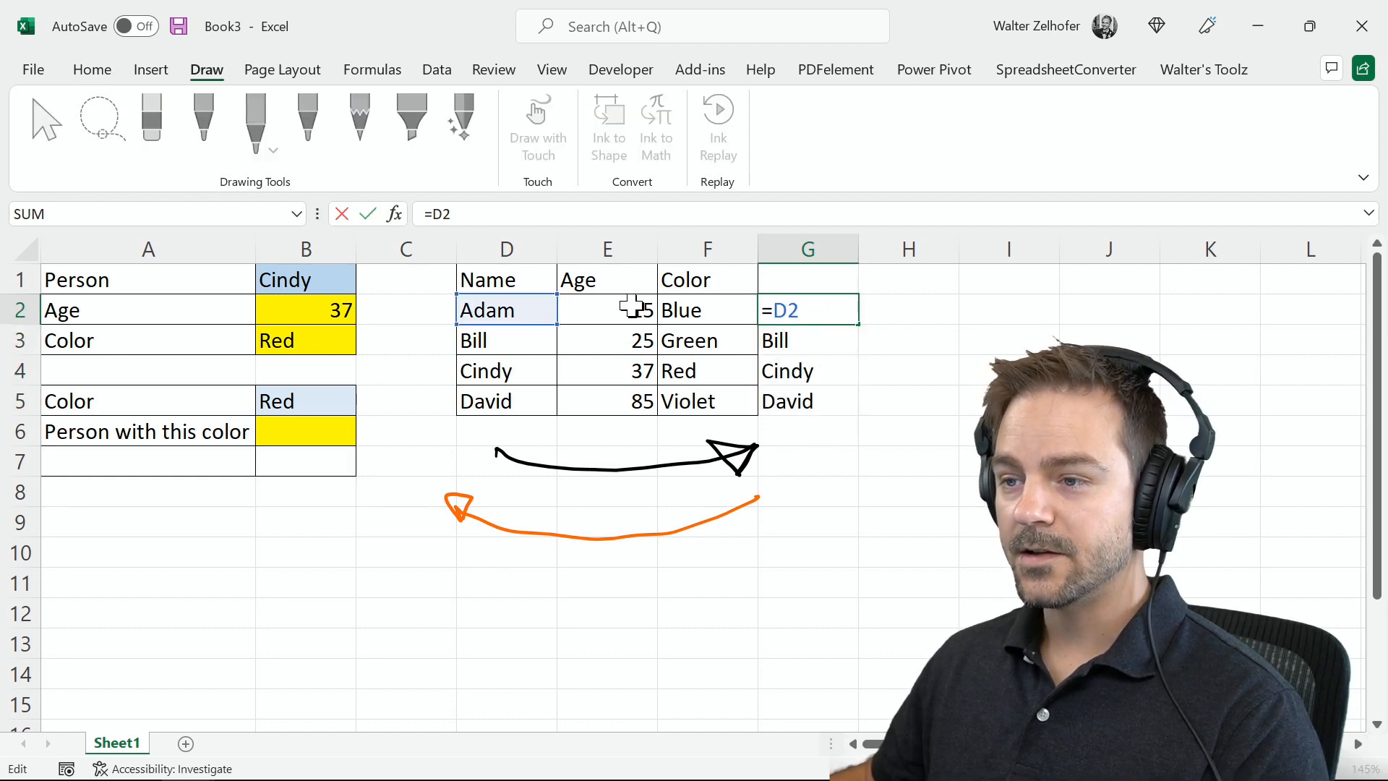
{"action": "key", "text": "Escape"}
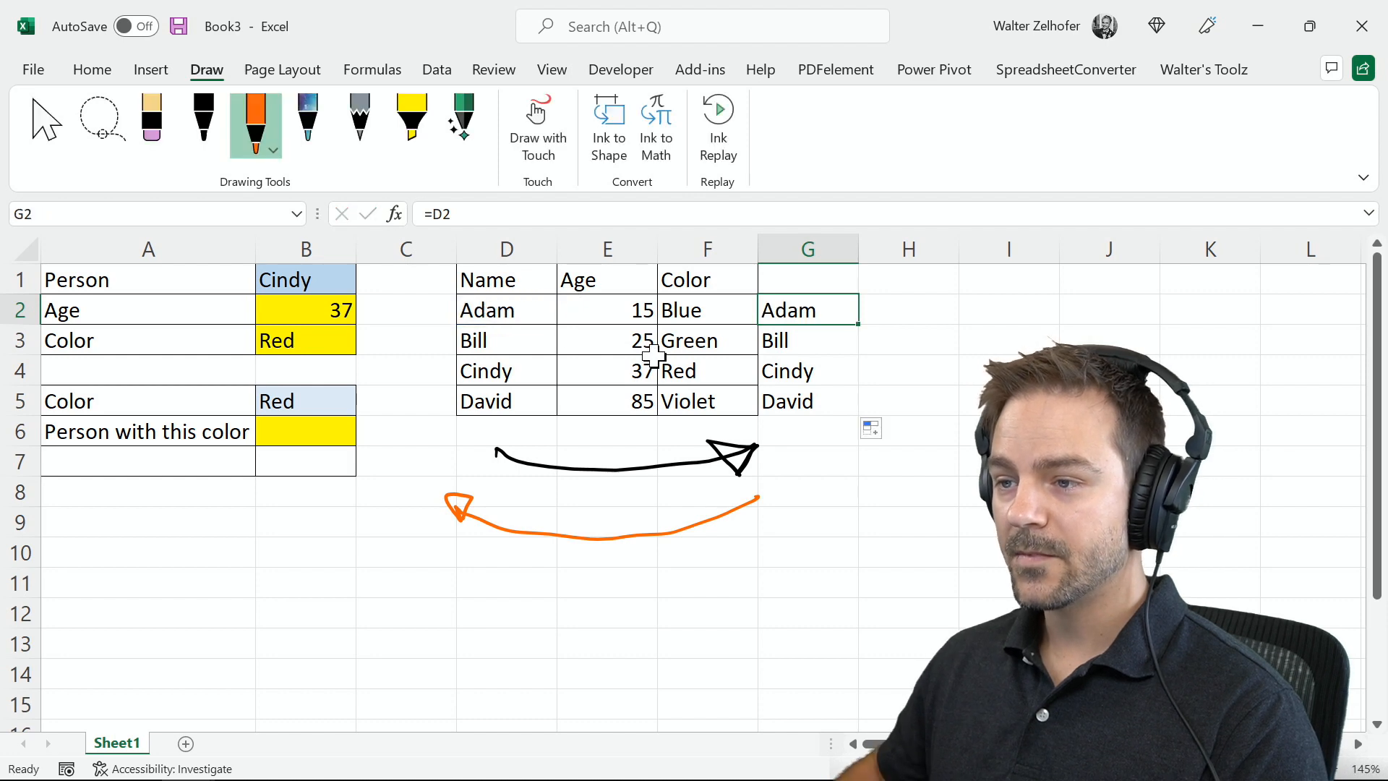
{"action": "key", "text": "Down"}
{"action": "key", "text": "F2"}
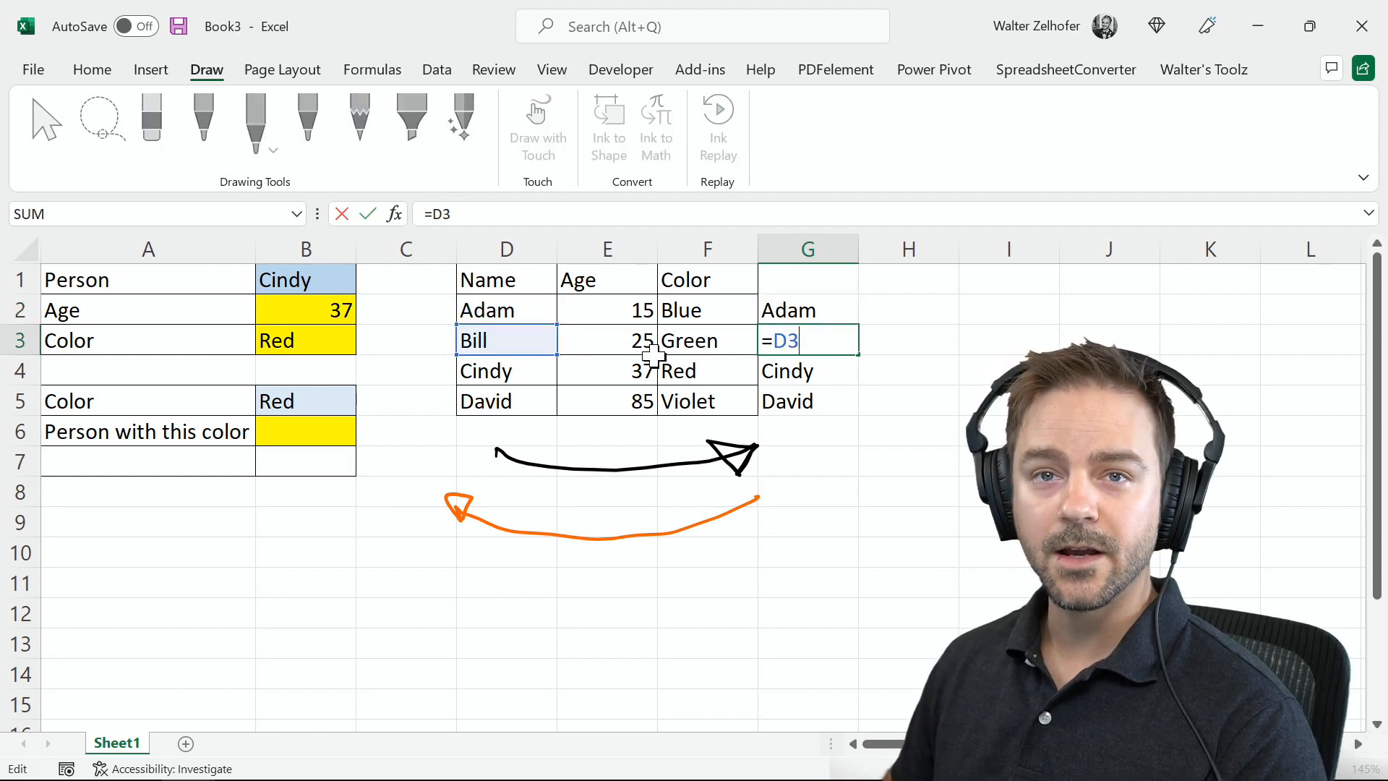
{"action": "key", "text": "Return"}
{"action": "key", "text": "F2"}
{"action": "key", "text": "Return"}
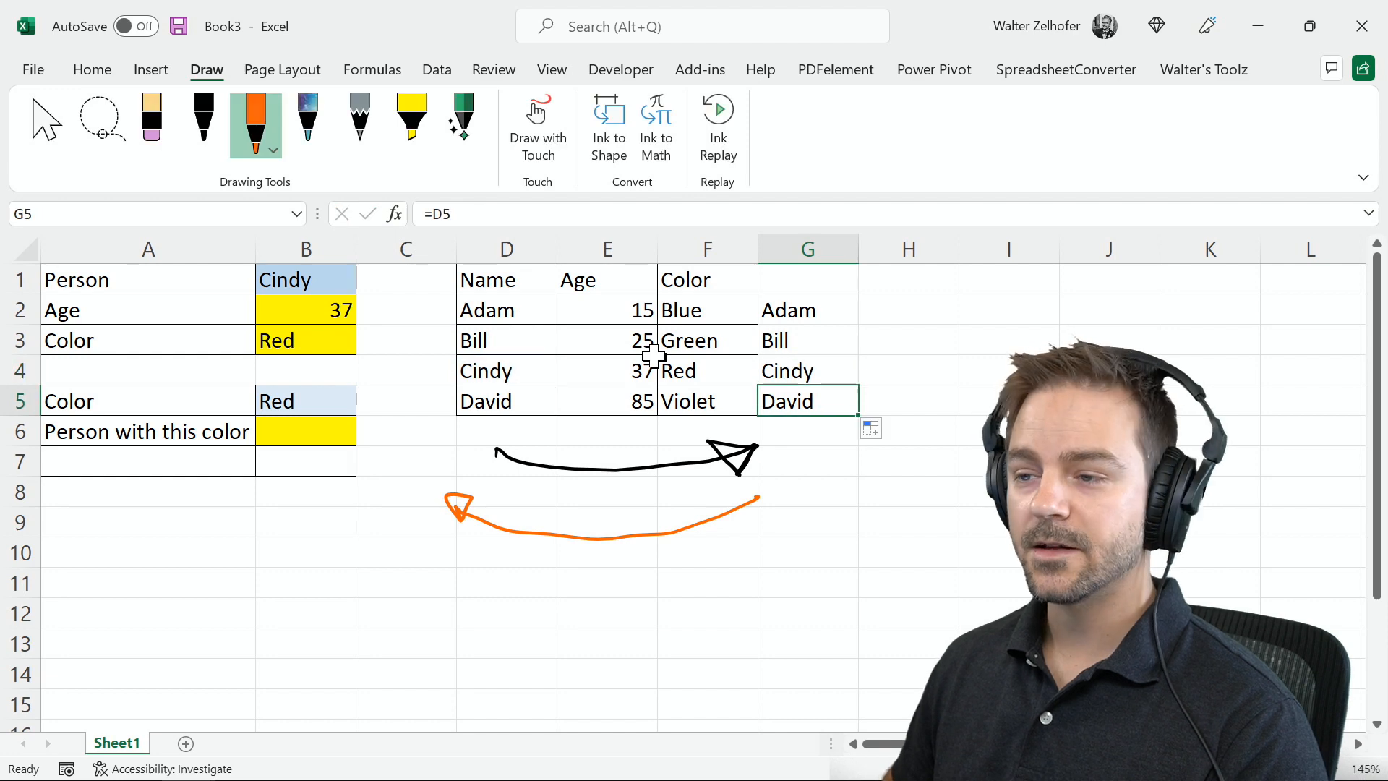
{"action": "key", "text": "F2"}
{"action": "key", "text": "Escape"}
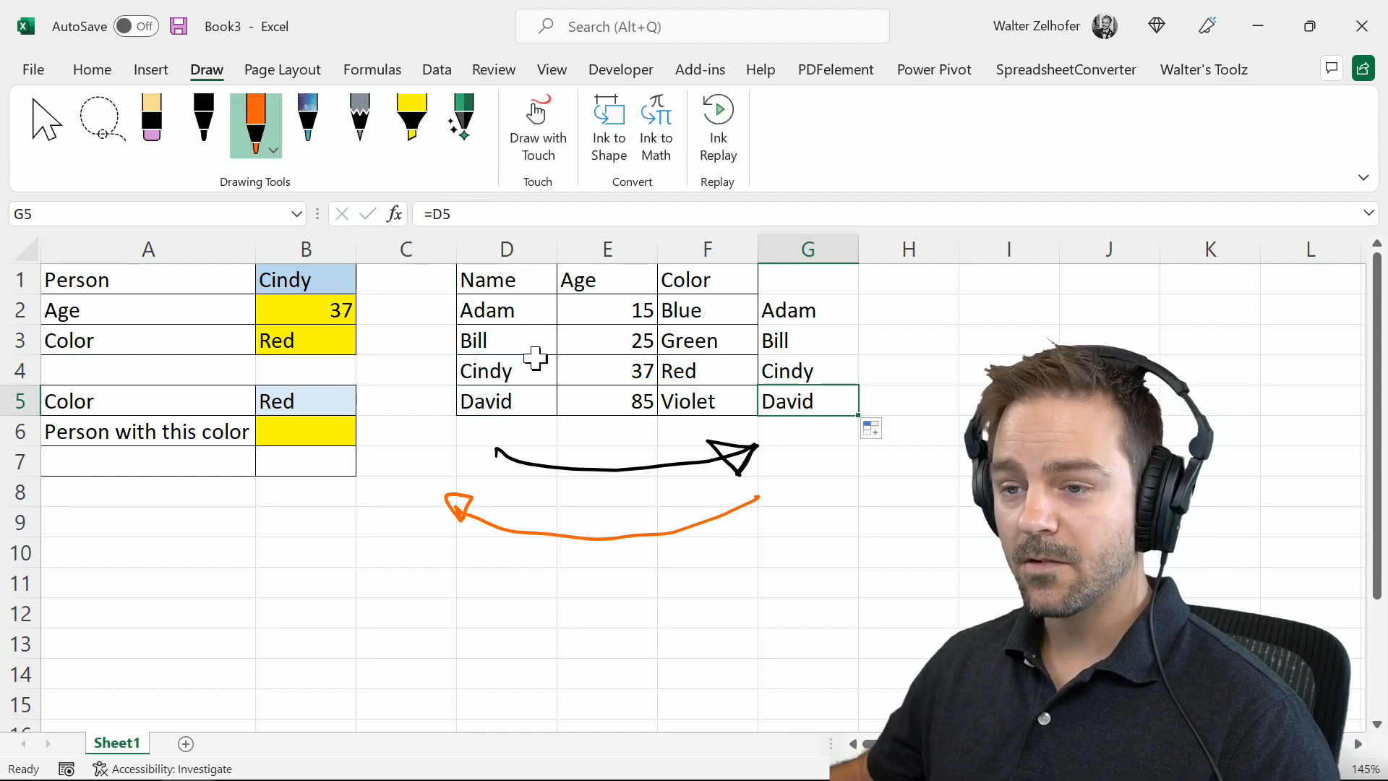
- Enter =vlookup(B5,F2:G5,2,false) in cell B6 to return the person matching the chosen color
{"action": "left_click", "coordinate": [270, 432]}
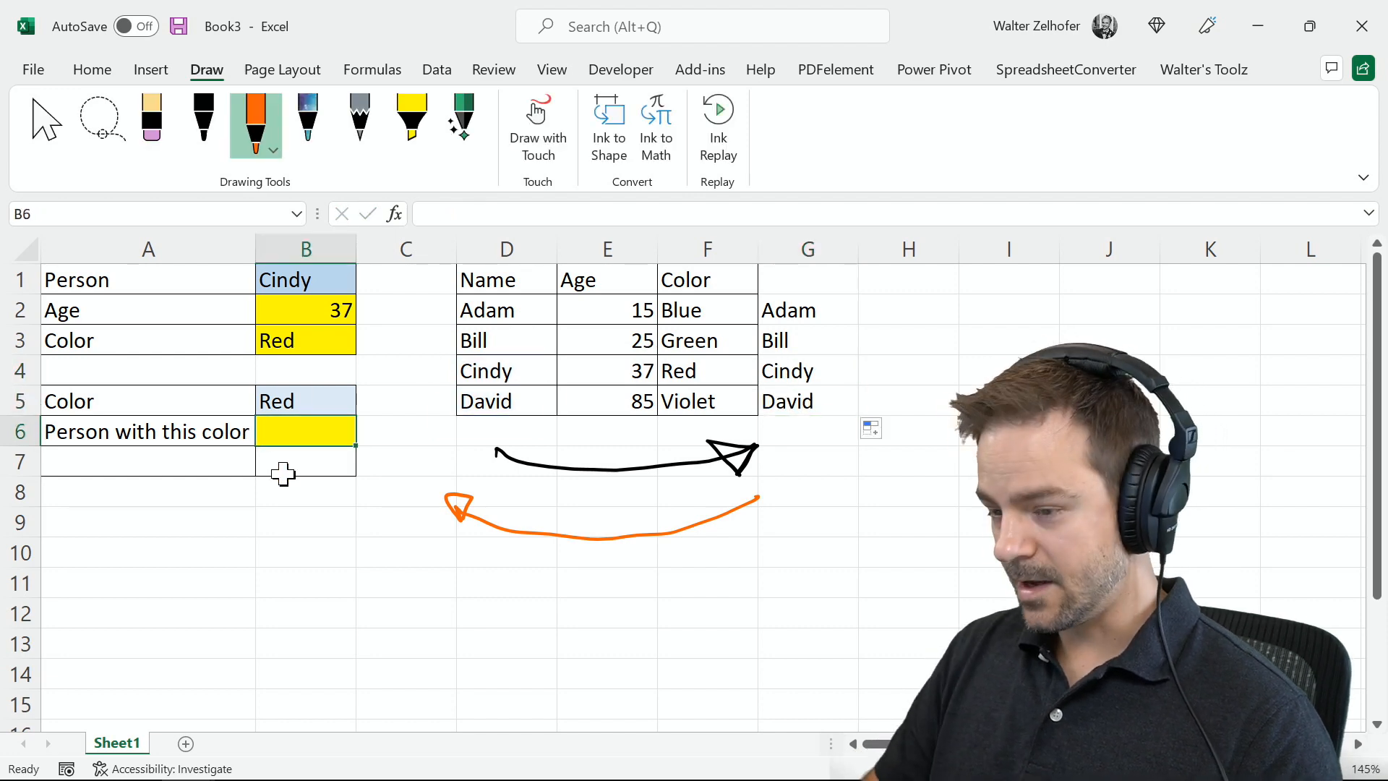
{"action": "type", "text": "=vloo"}
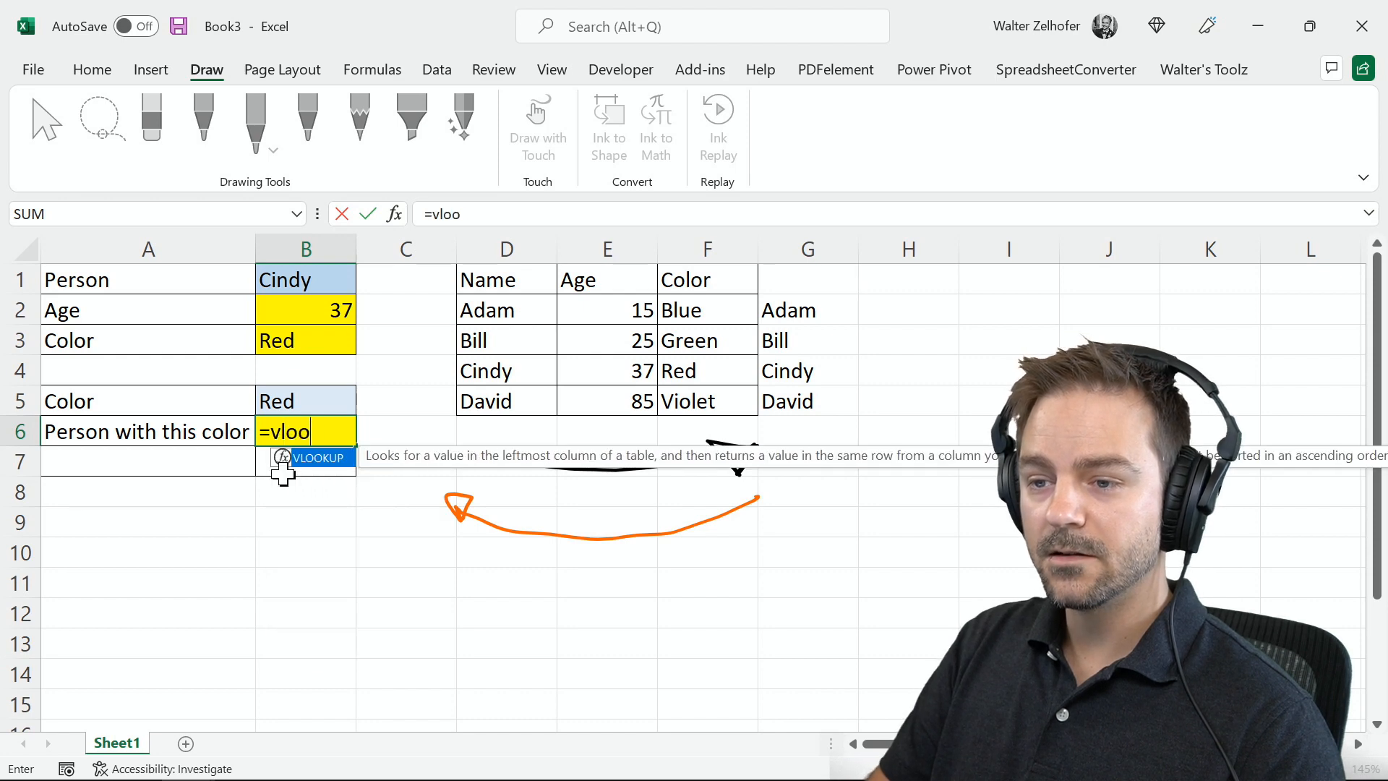
{"action": "type", "text": "kup("}
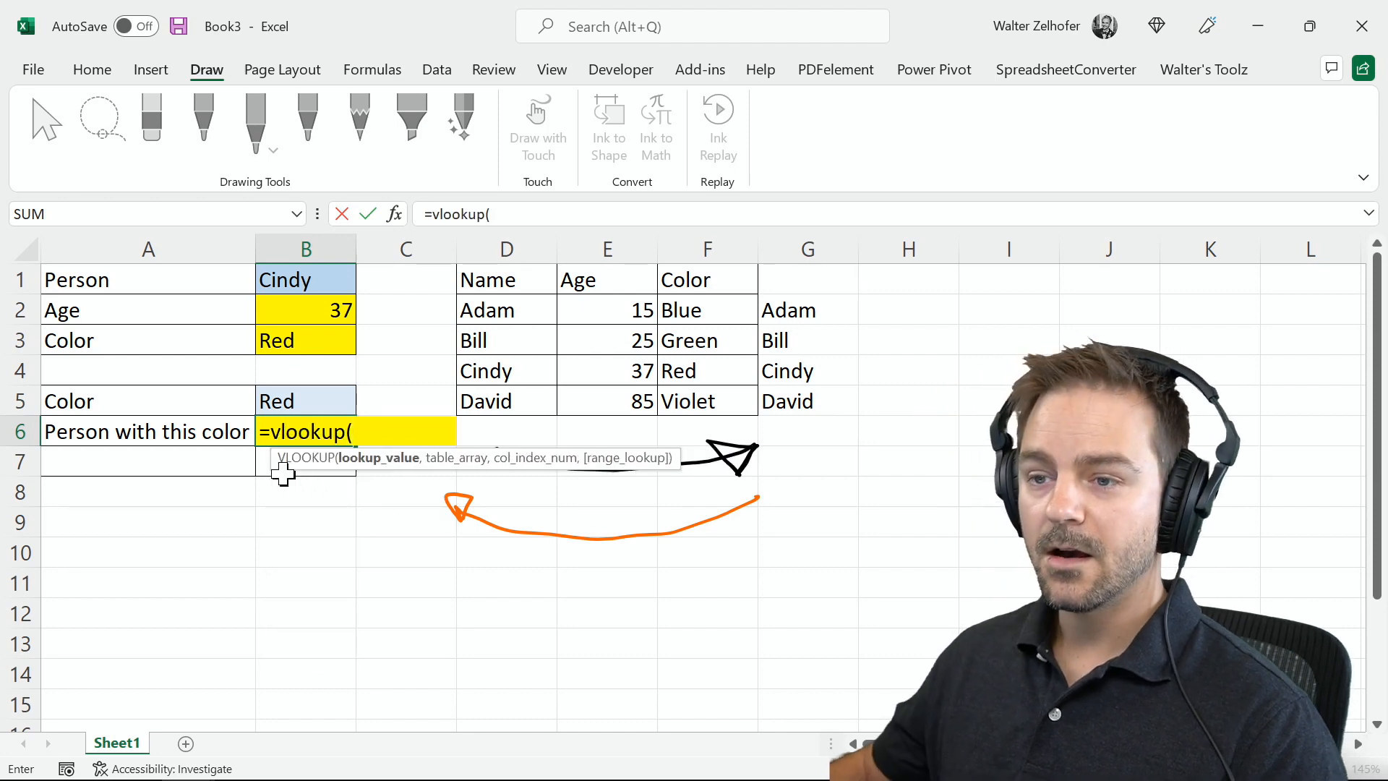
{"action": "left_click", "coordinate": [294, 400]}
{"action": "type", "text": ","}
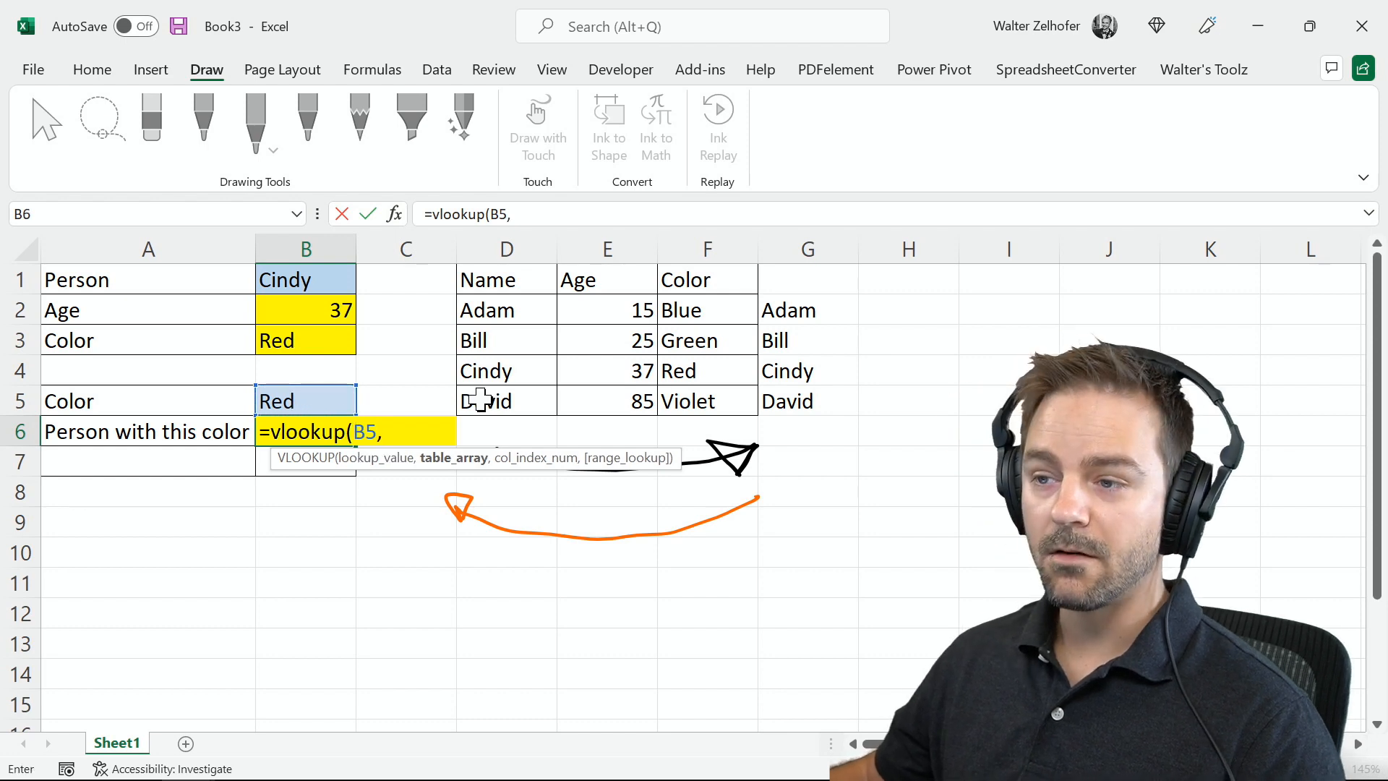
{"action": "left_click", "coordinate": [707, 313]}
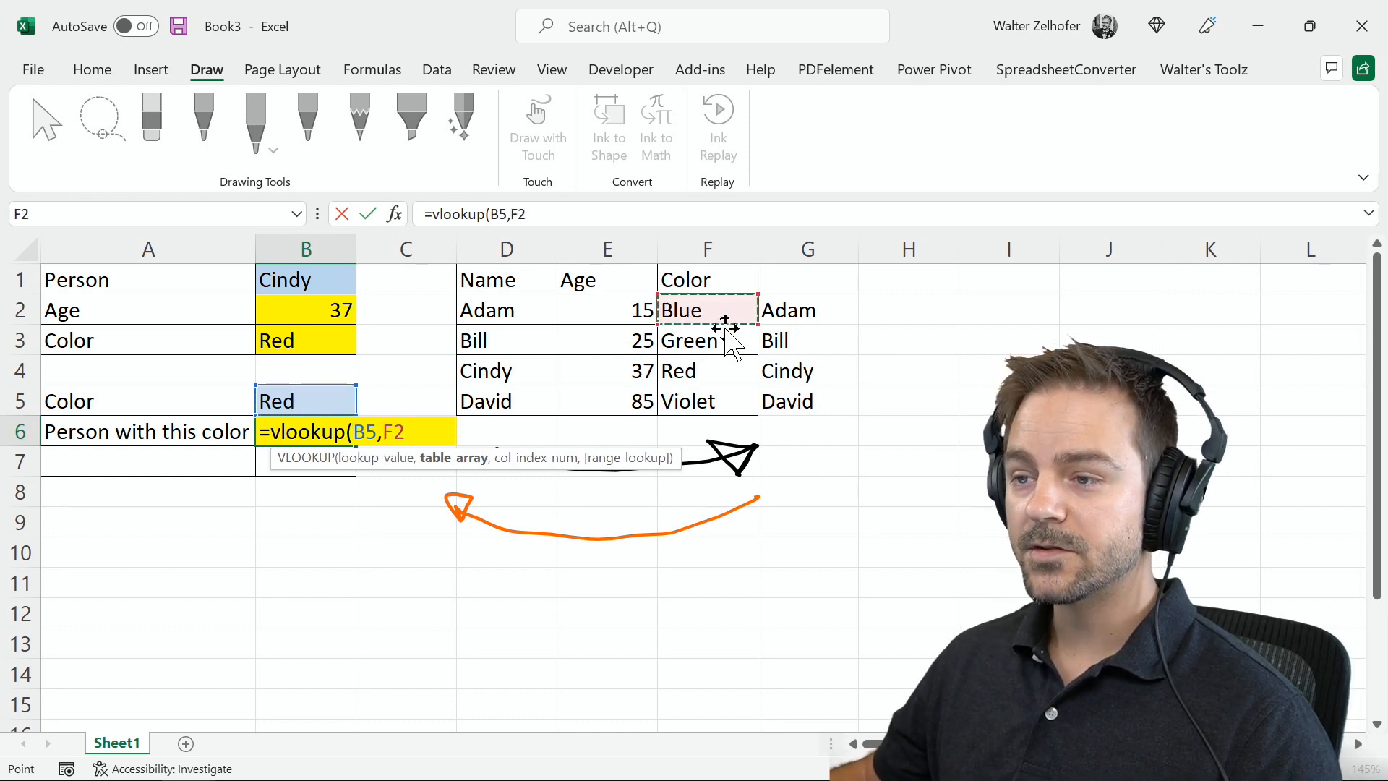
{"action": "left_click_drag", "start_coordinate": [727, 331], "coordinate": [824, 404]}
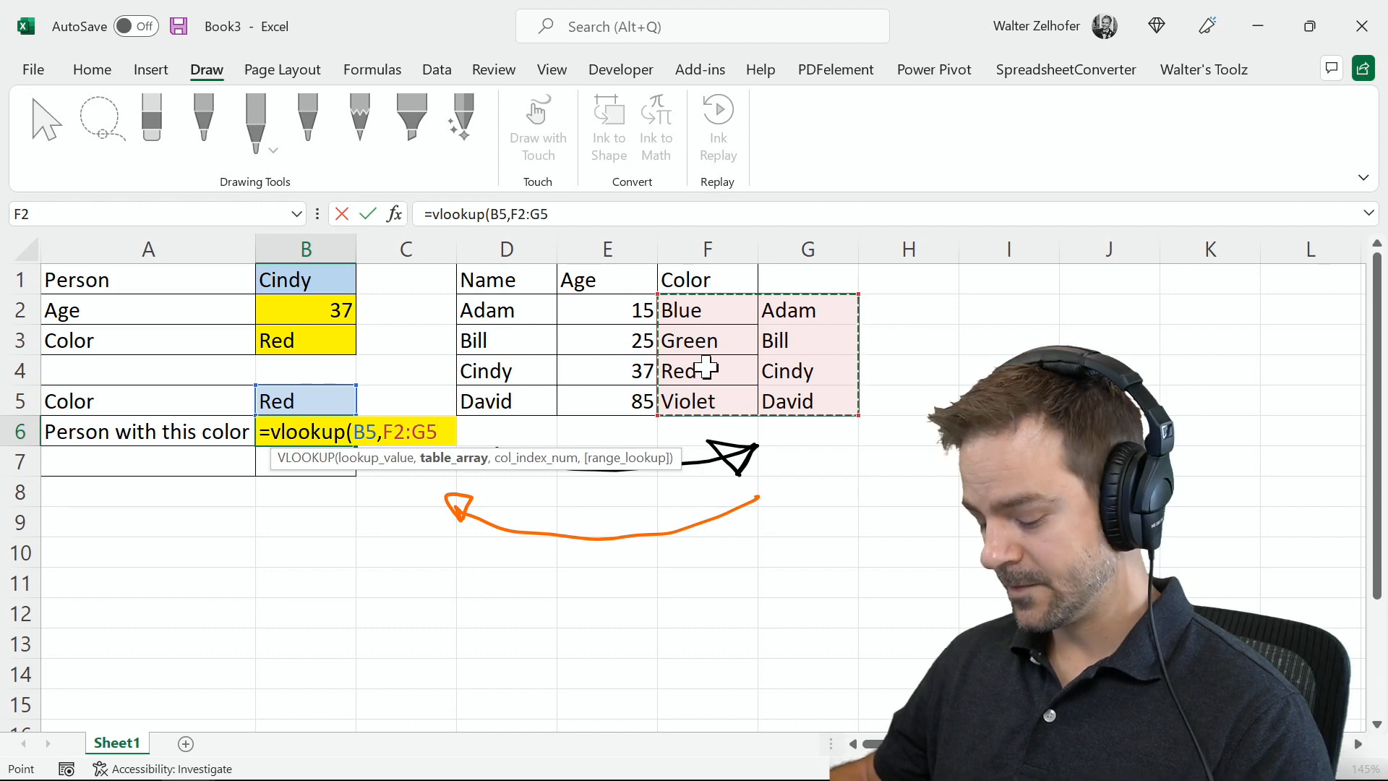
{"action": "type", "text": ","}
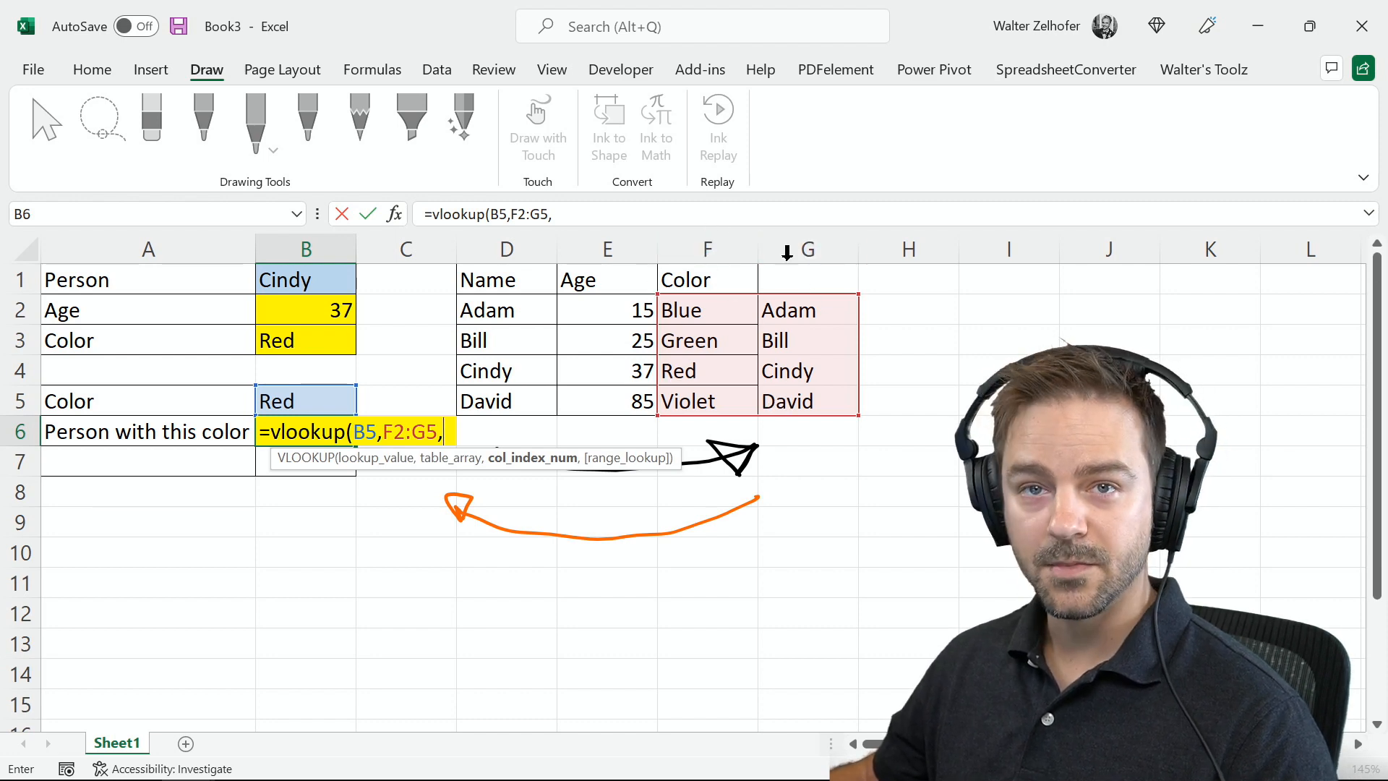
{"action": "type", "text": "2"}
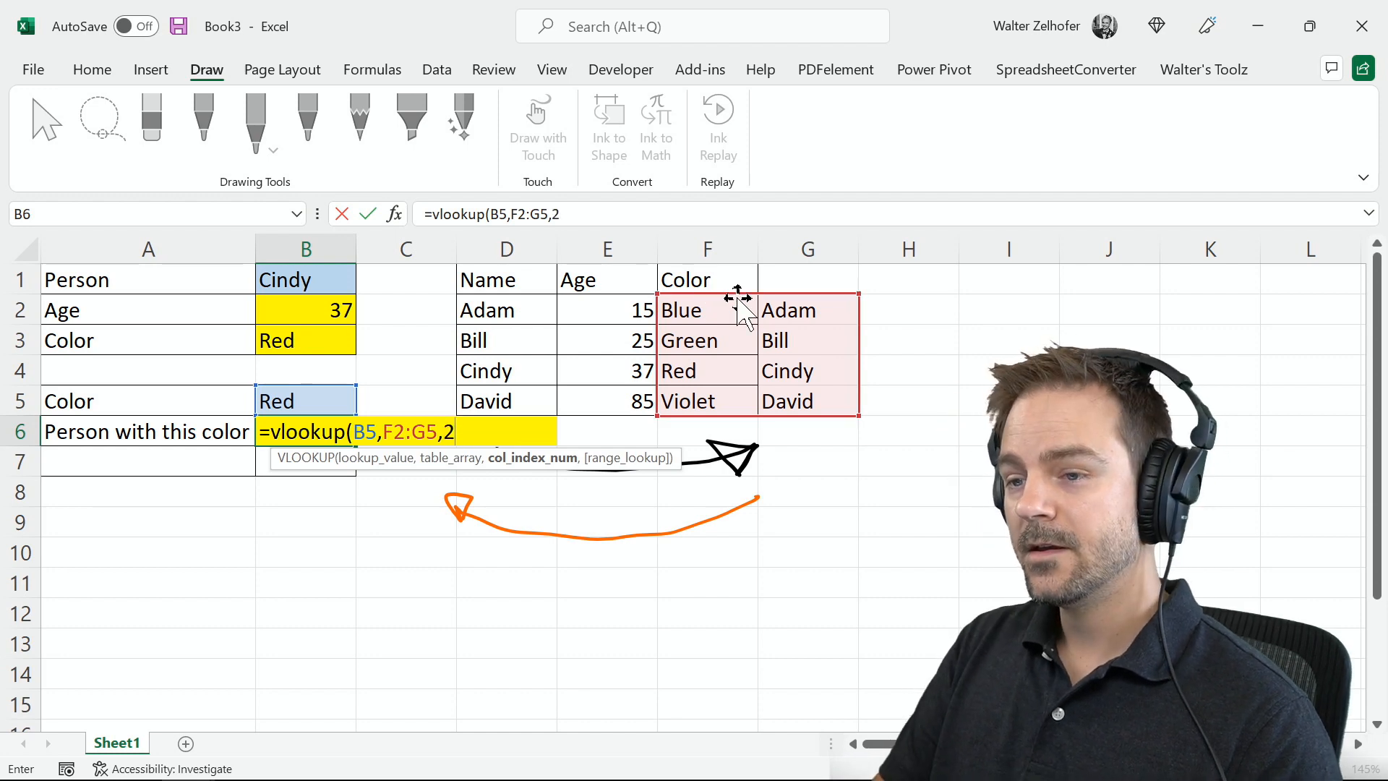
{"action": "type", "text": ","}
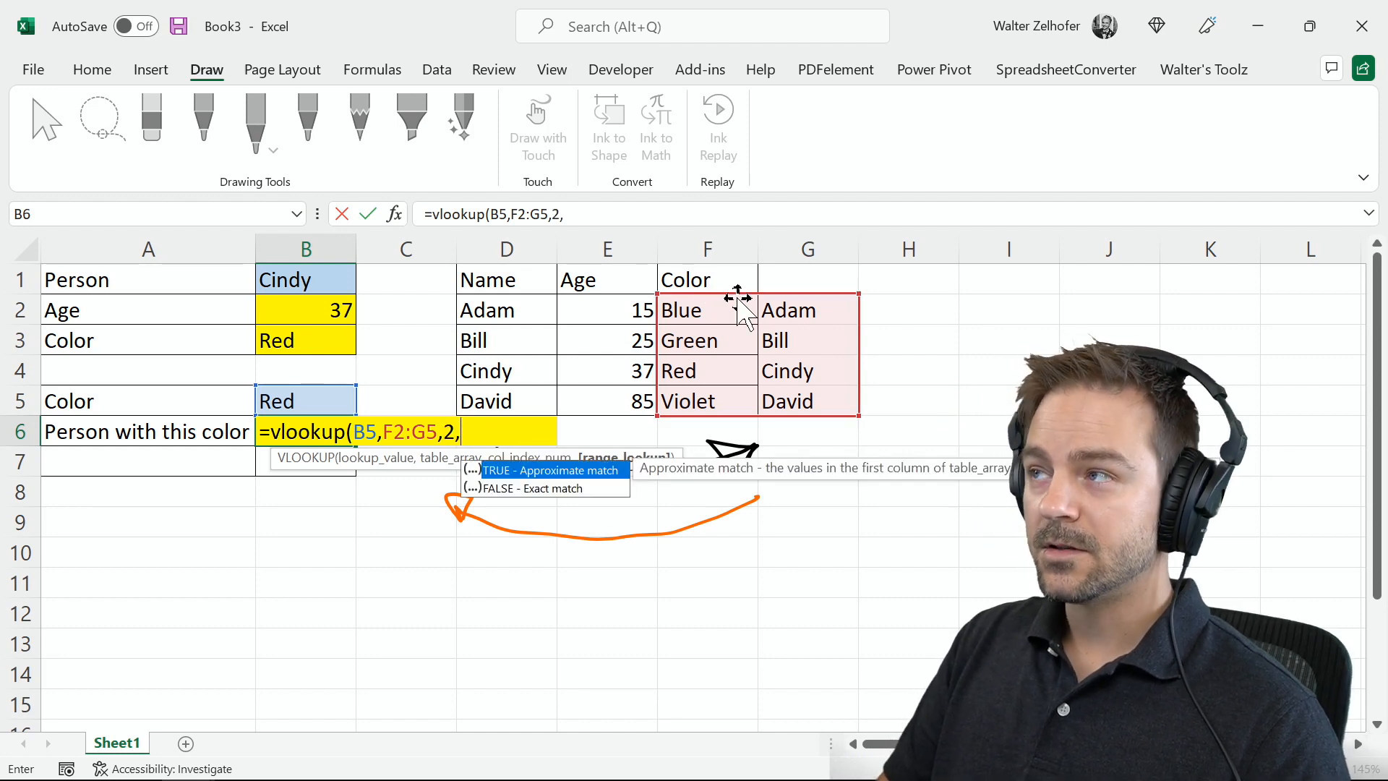
{"action": "type", "text": "false)"}
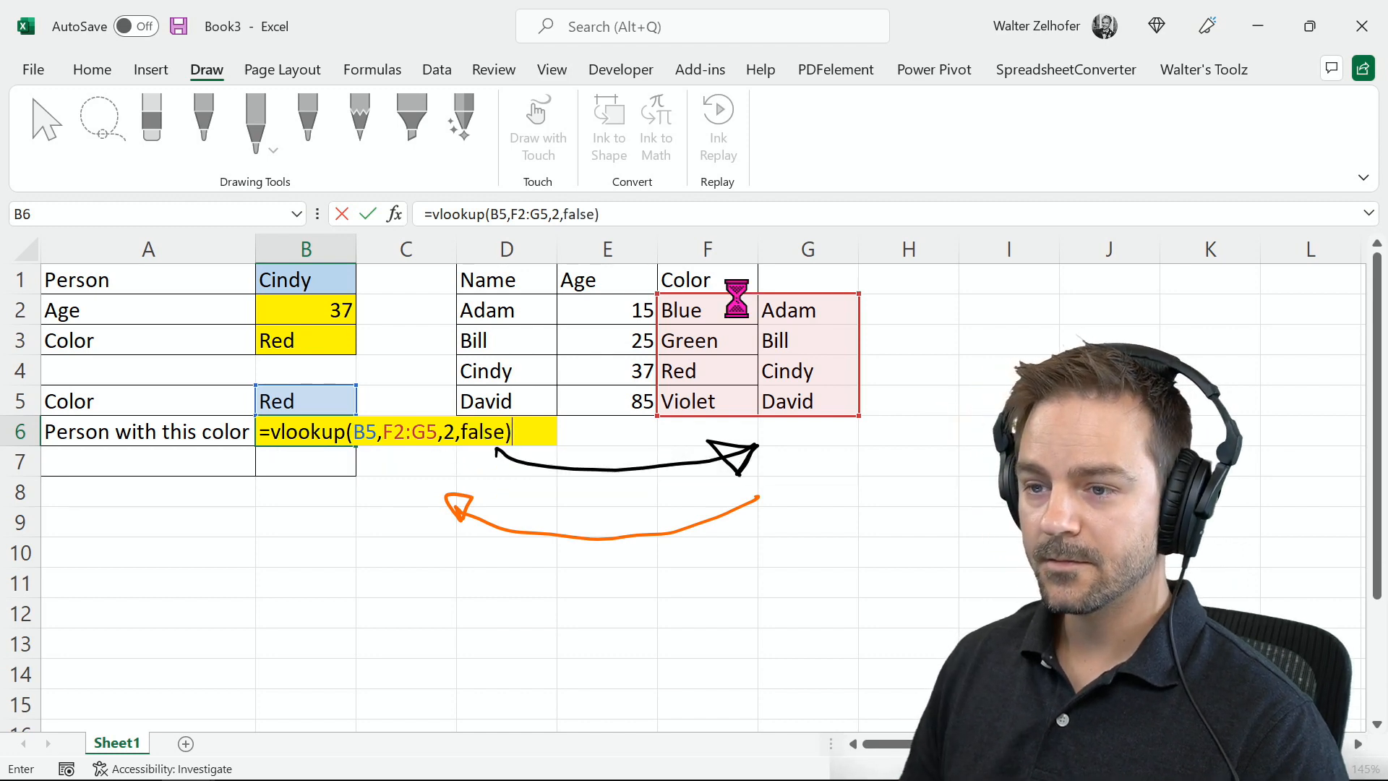
{"action": "key", "text": "Return"}
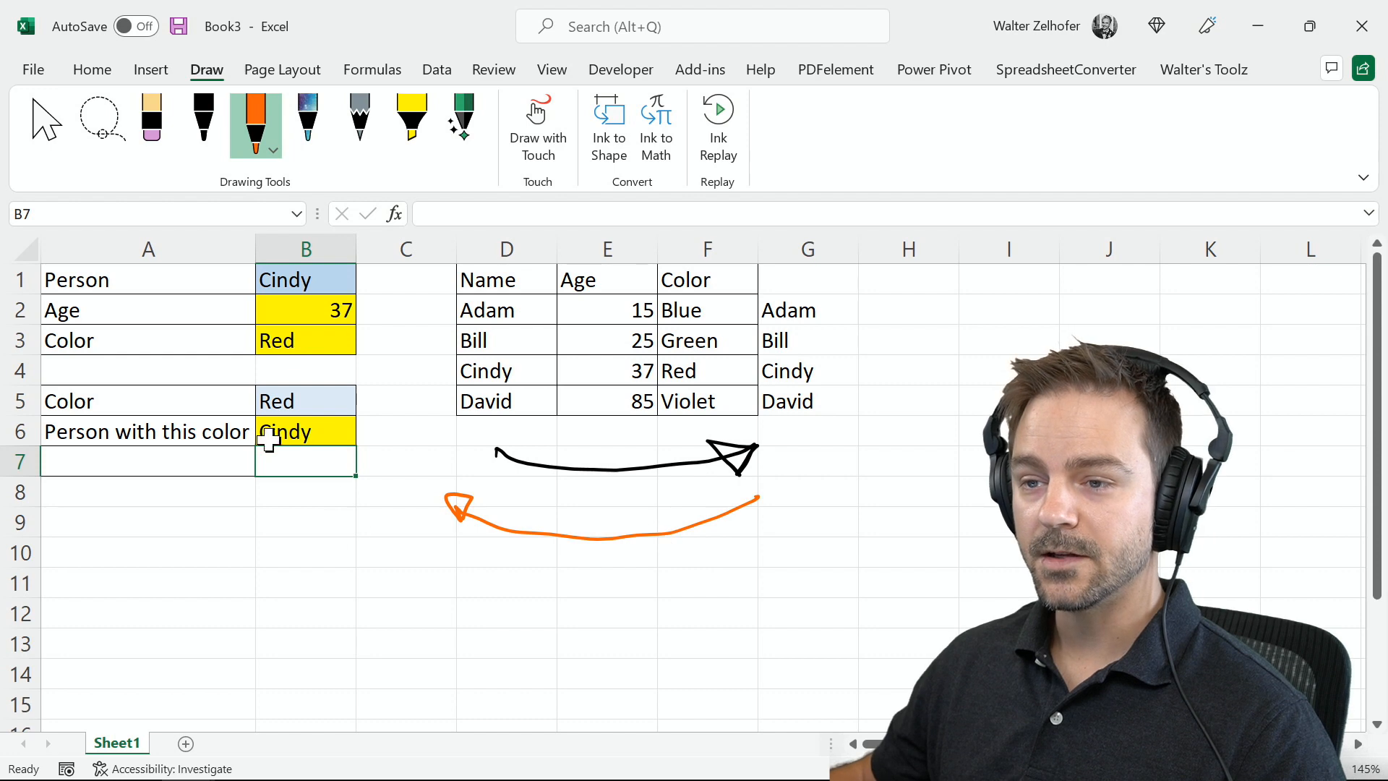
- Choose Green as the lookup color in cell B5 and check the returned person against the Green row of the table
{"action": "left_click", "coordinate": [296, 402]}
{"action": "left_click", "coordinate": [366, 405]}
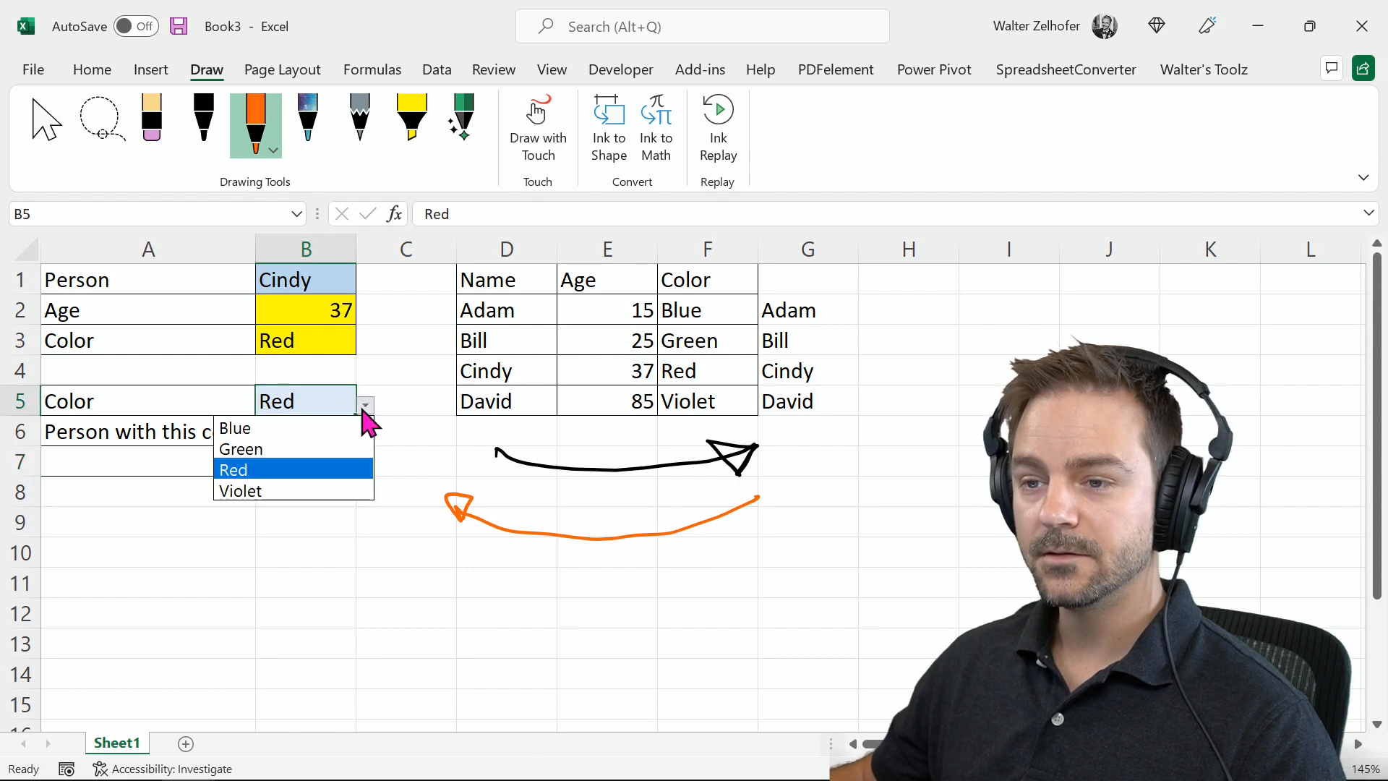
{"action": "left_click", "coordinate": [245, 451]}
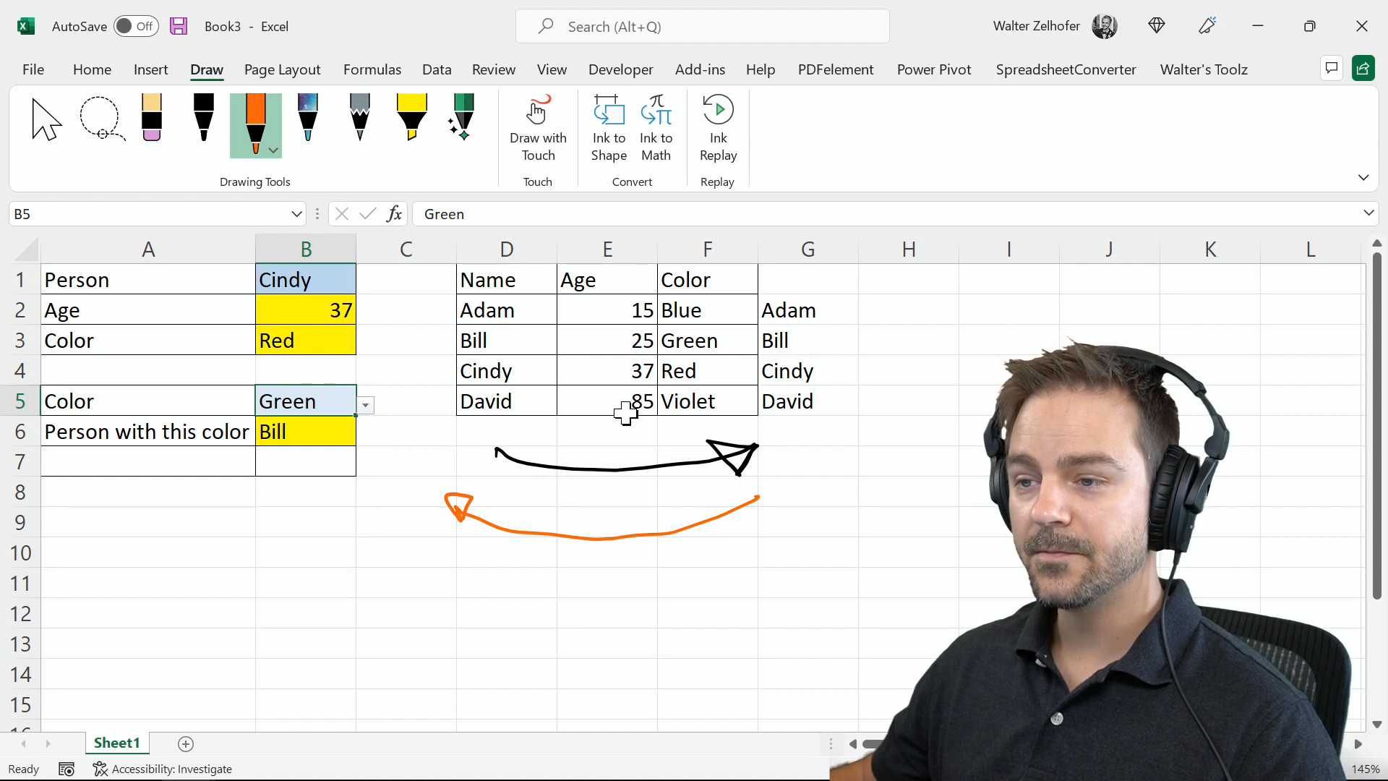
{"action": "left_click", "coordinate": [663, 352]}
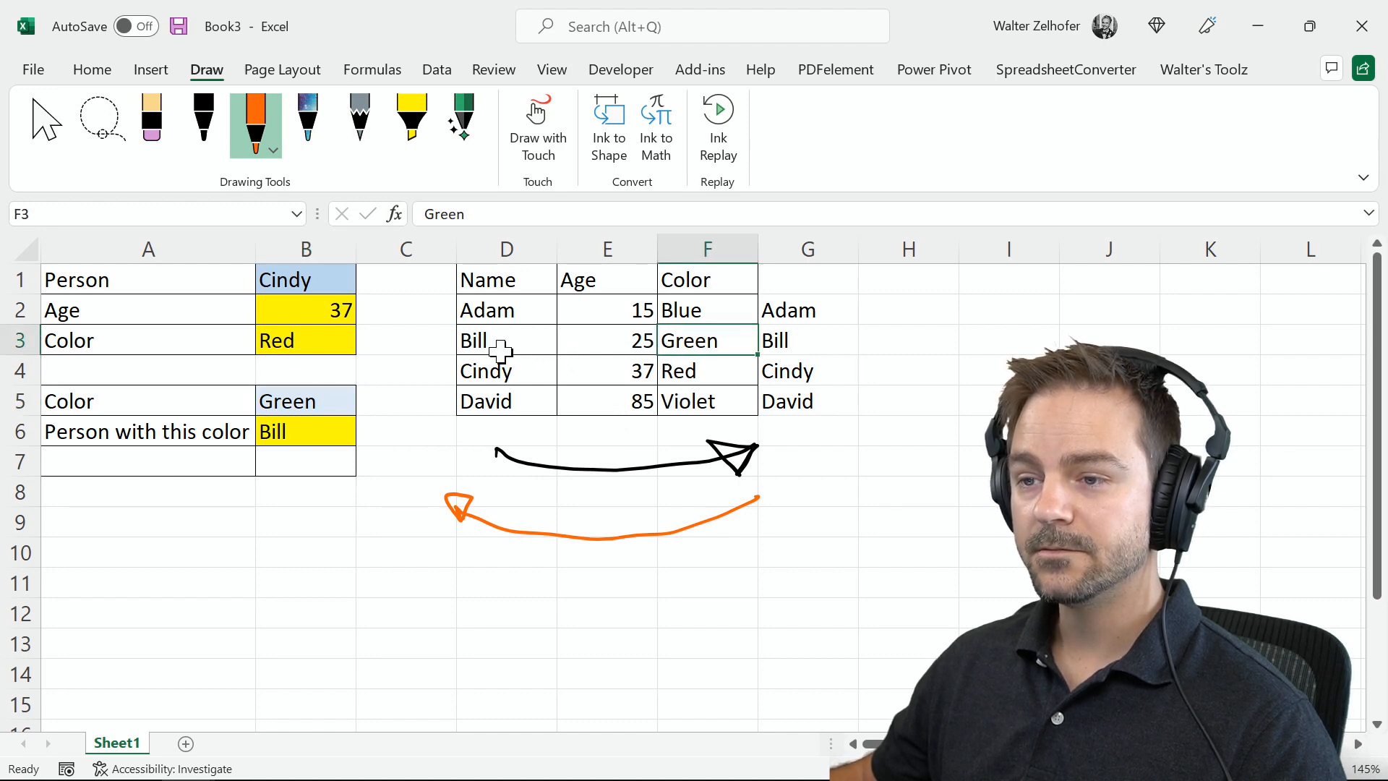